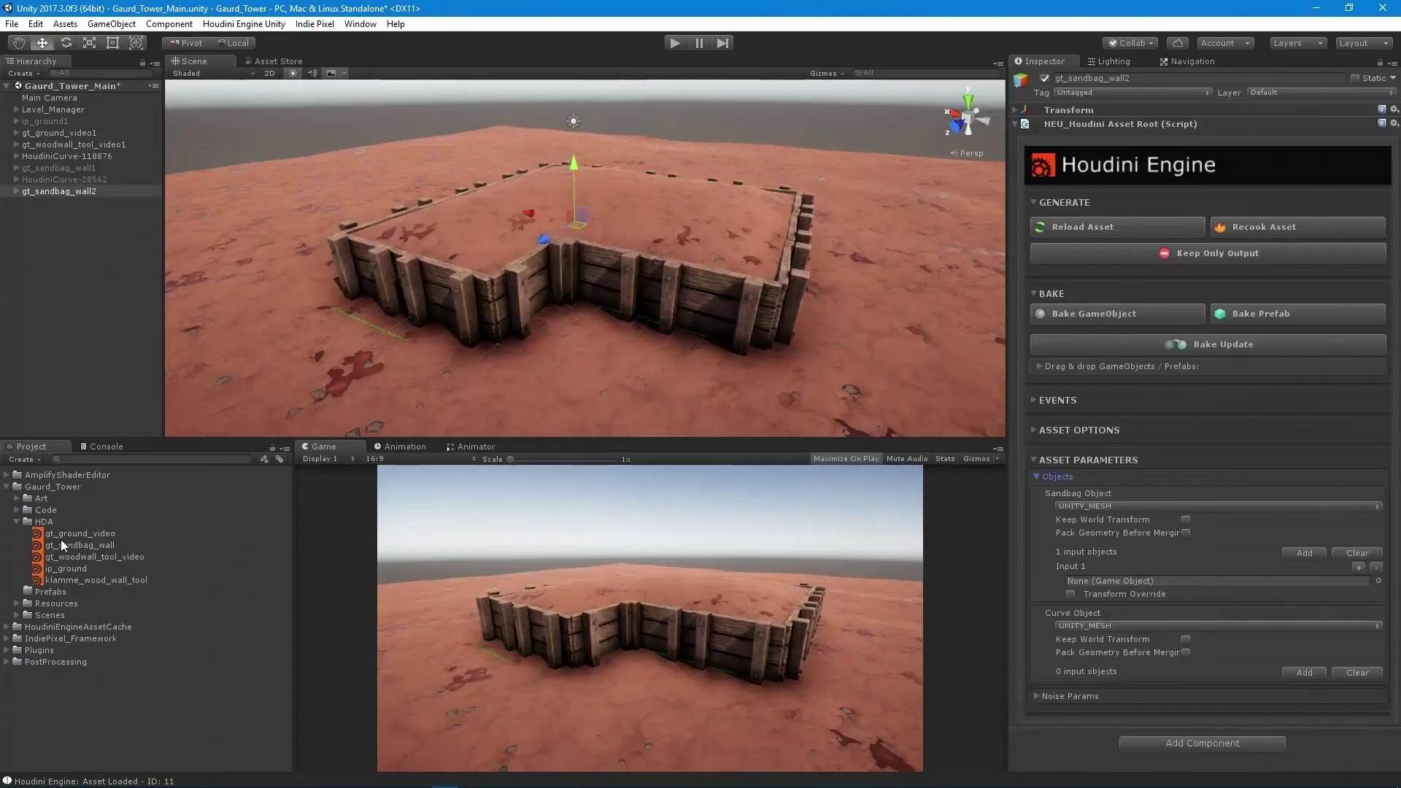
Step: Use the SandBag_Video_Low mesh and move the guide curve so the sandbags line the wall base
left_click(109, 591)
double_click(1212, 247)
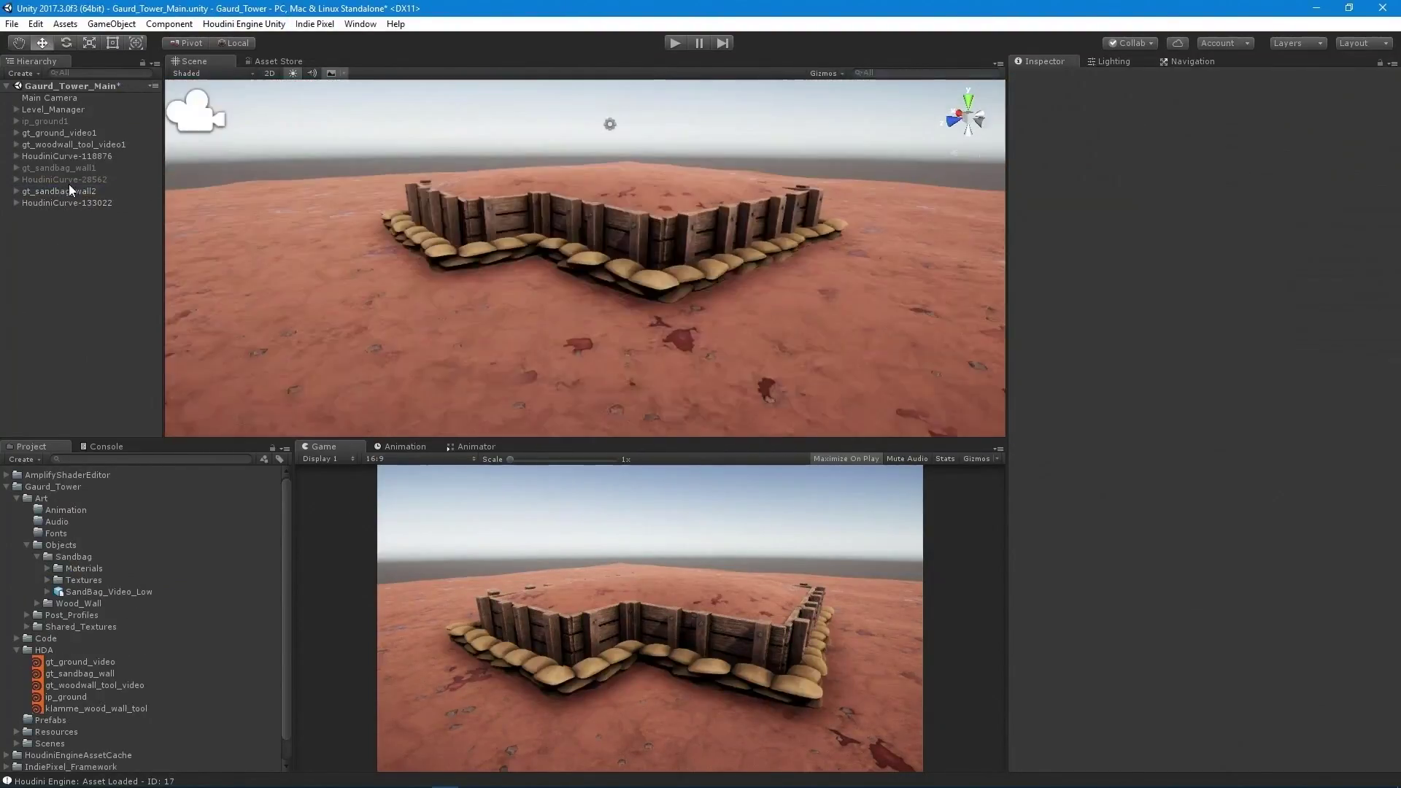
left_click(69, 203)
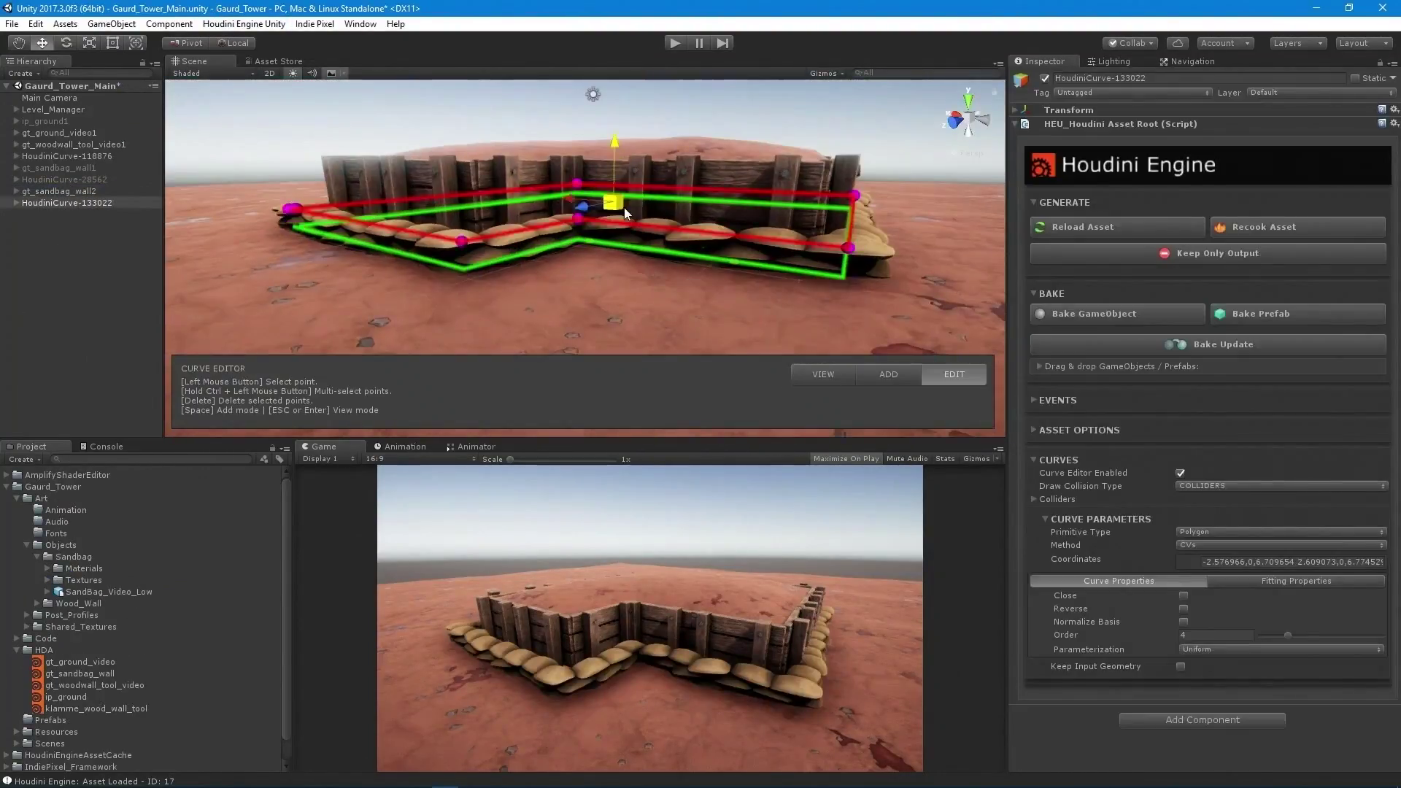
left_click_drag(624, 208, 612, 196)
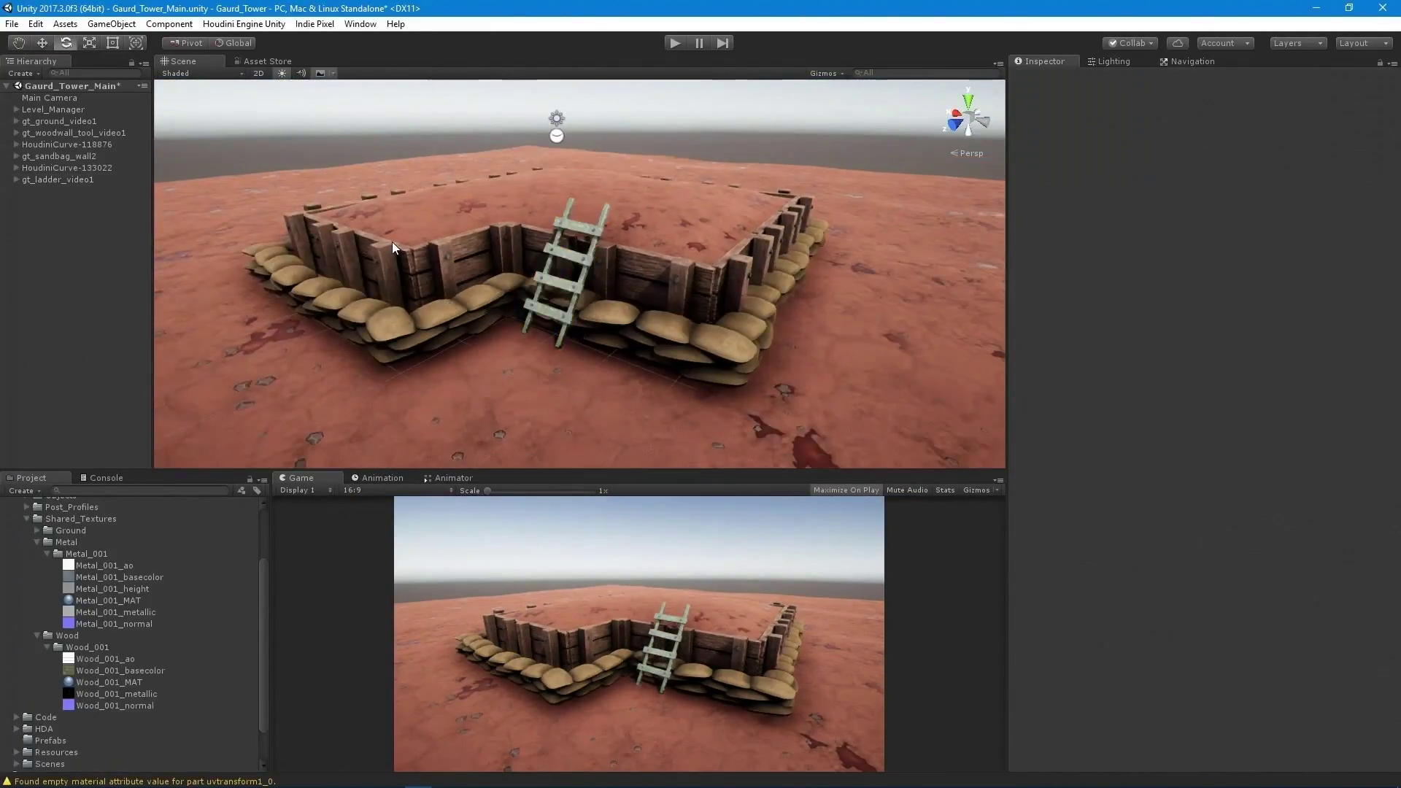
Step: Set the guard tower house's Wall Plank Count to 6
middle_click_drag(502, 248, 548, 258)
left_click_drag(549, 257, 697, 197, "alt")
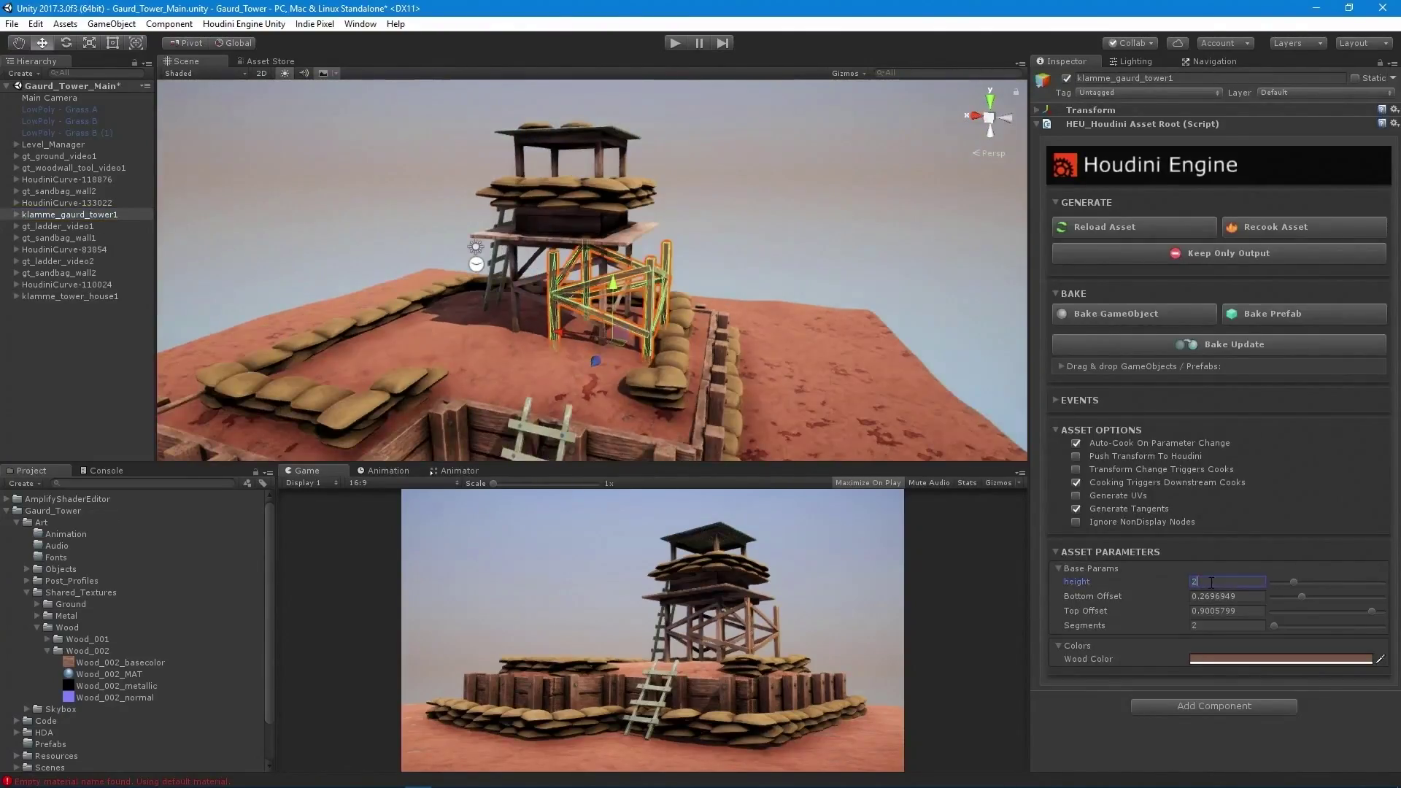
left_click_drag(797, 230, 659, 262, "alt")
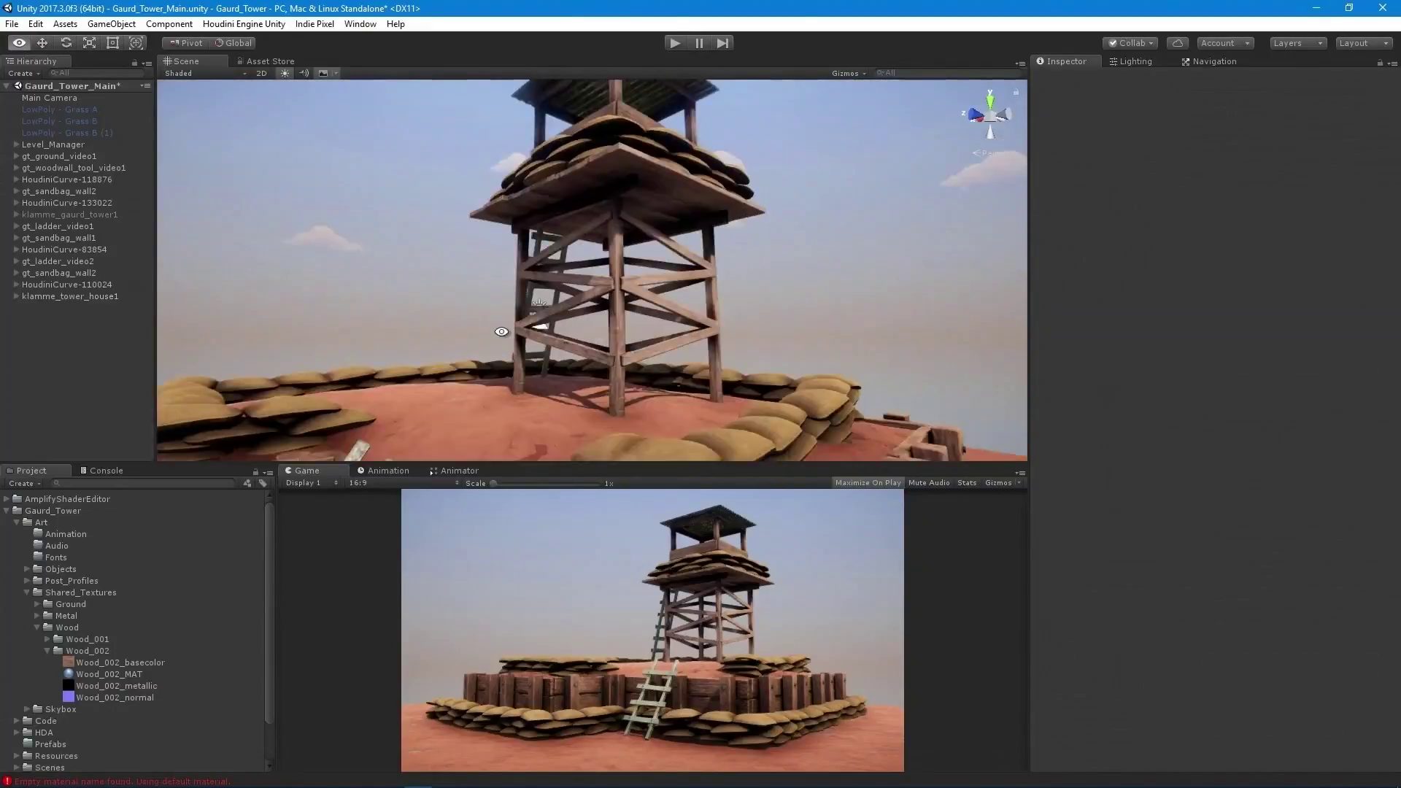
left_click(70, 296)
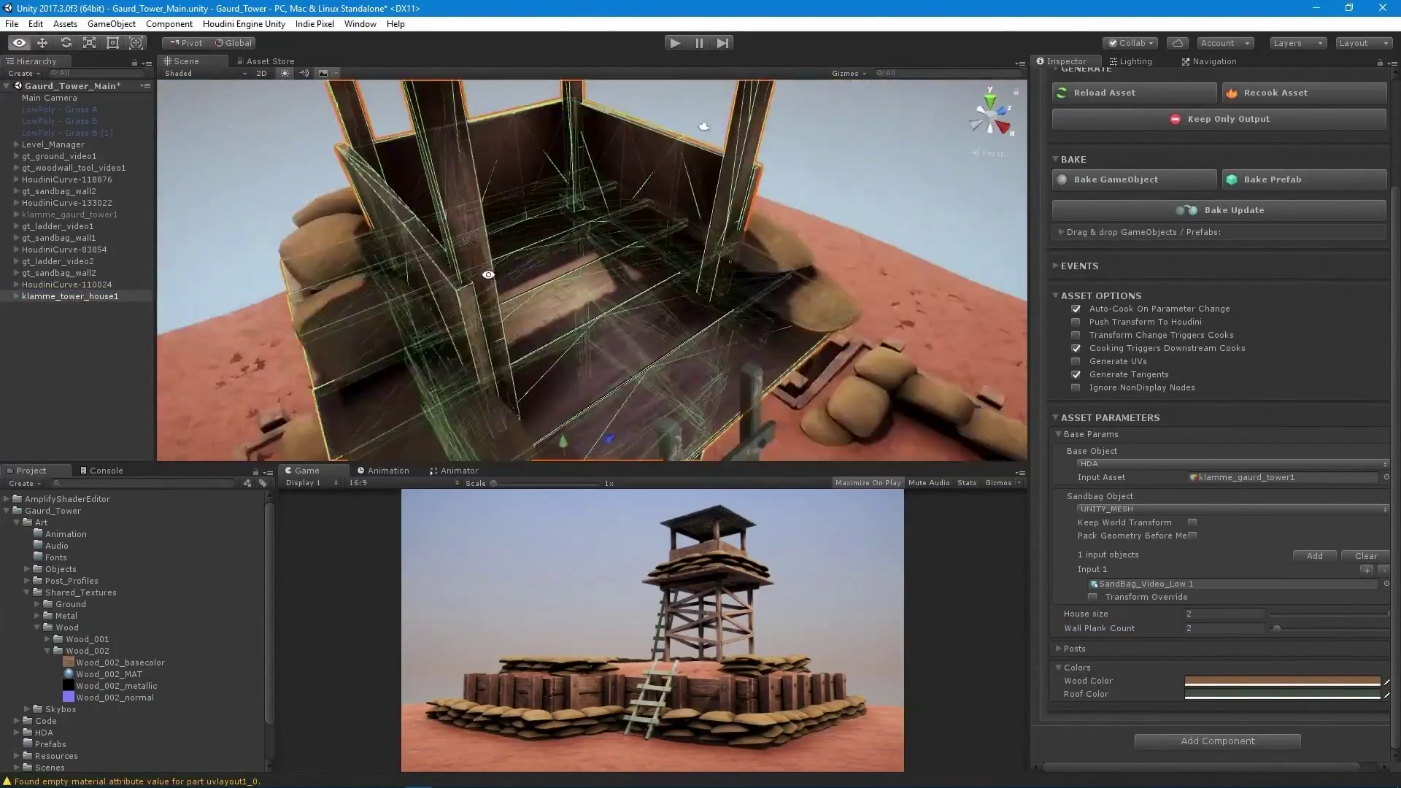
left_click_drag(484, 270, 715, 210, "alt")
left_click(1228, 628)
type("6")
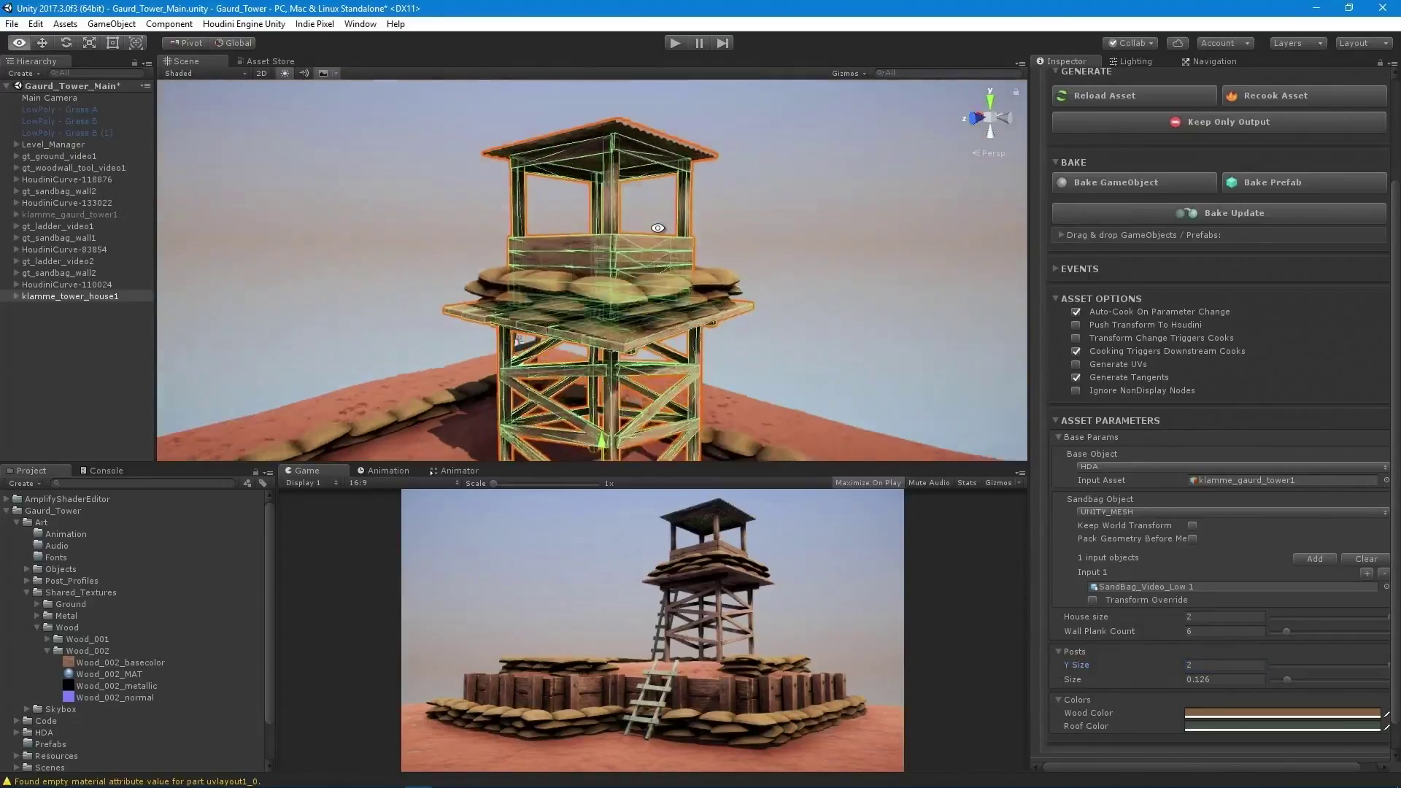
right_click_drag(686, 277, 671, 266, "alt")
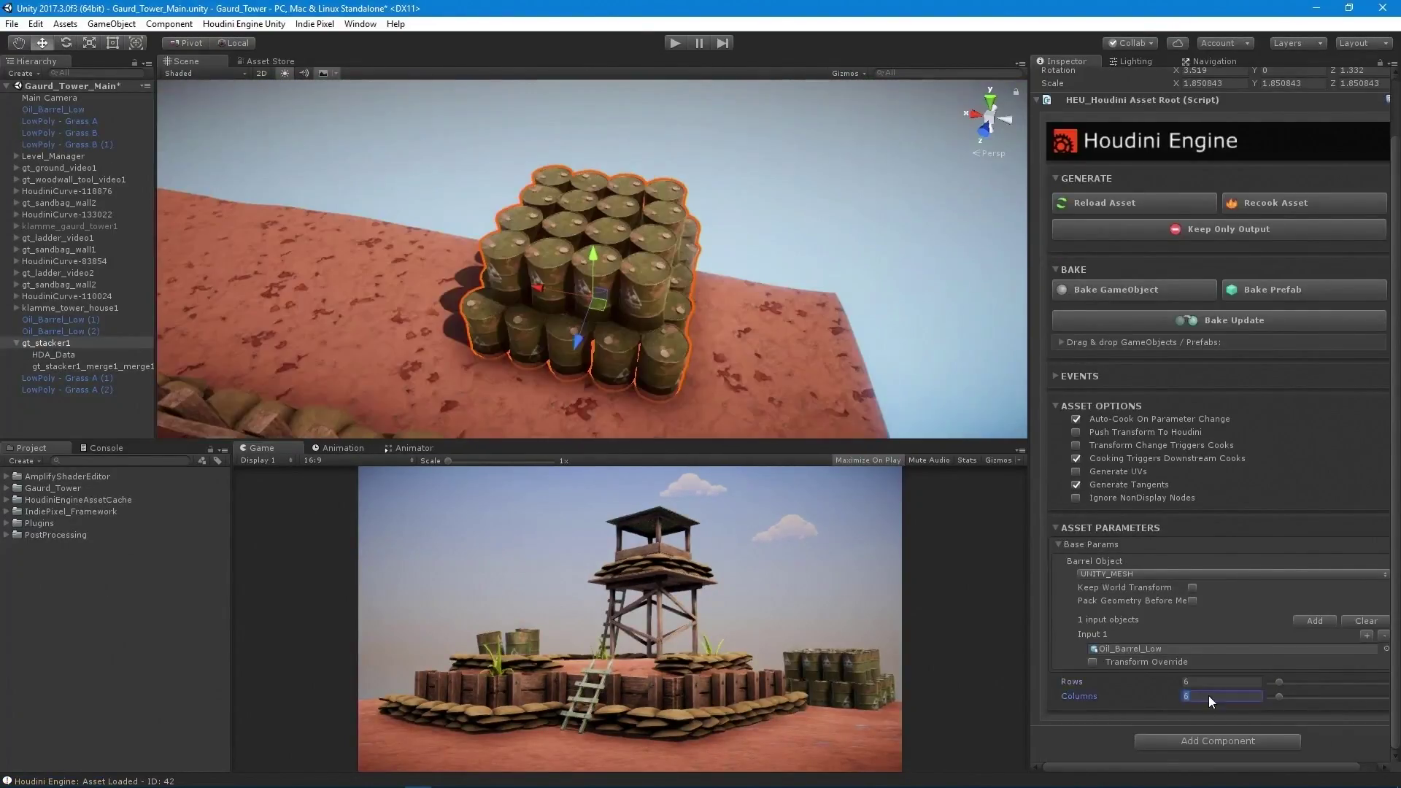
Step: Select the gt_stacker1 Columns value so it can be replaced with 12
double_click(1233, 694)
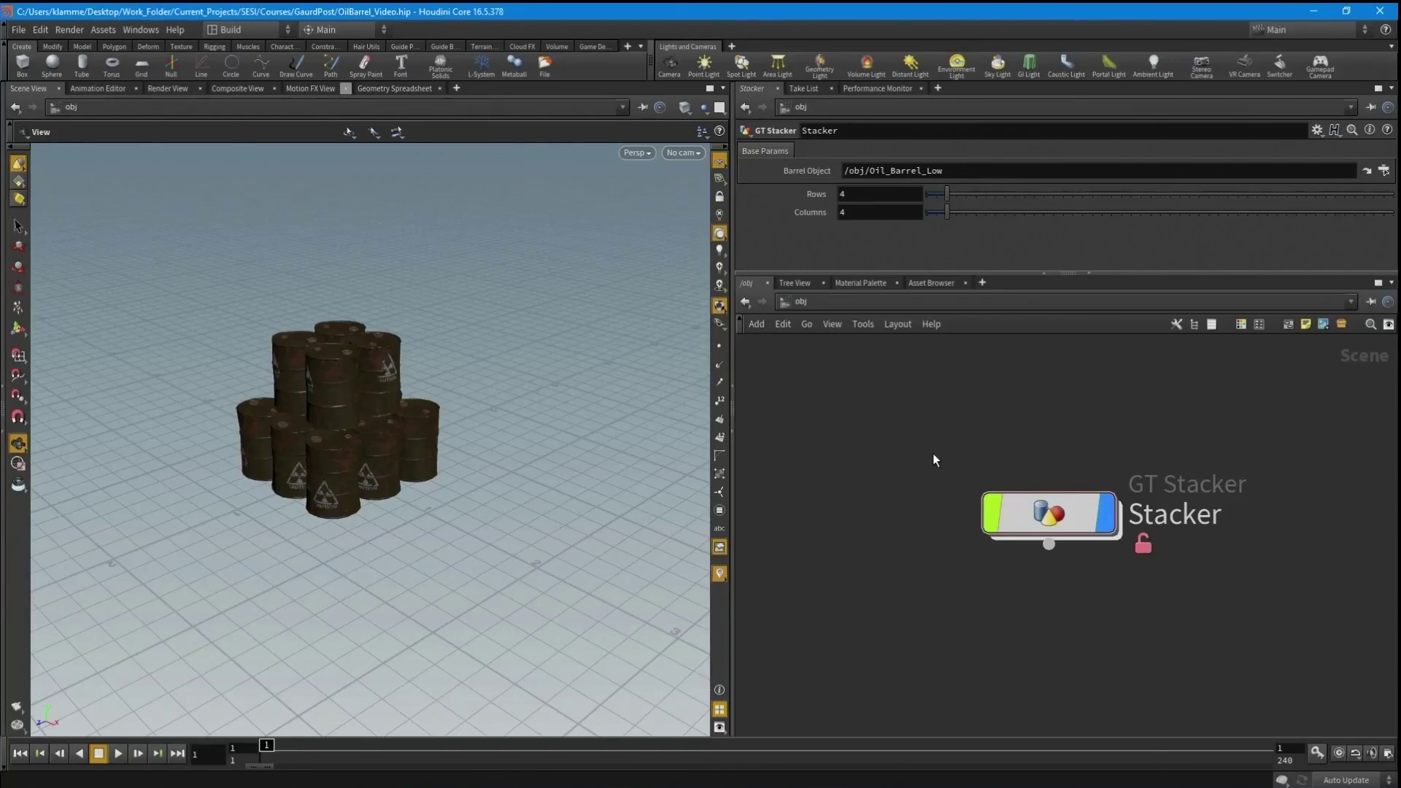
Step: Move the Stacker node up and dive into its internal node network
left_click_drag(1059, 516, 1060, 511)
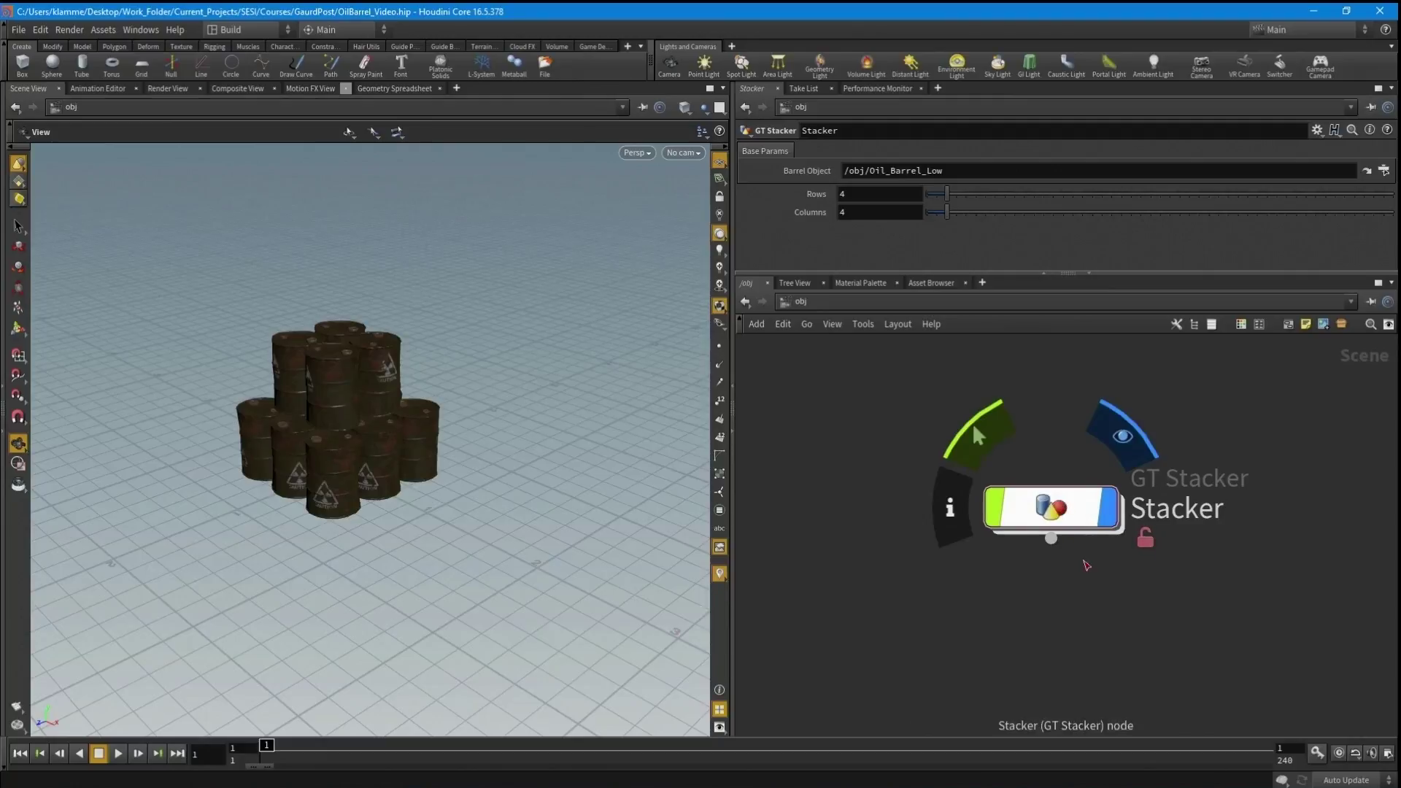
middle_click_drag(1111, 597, 1110, 553)
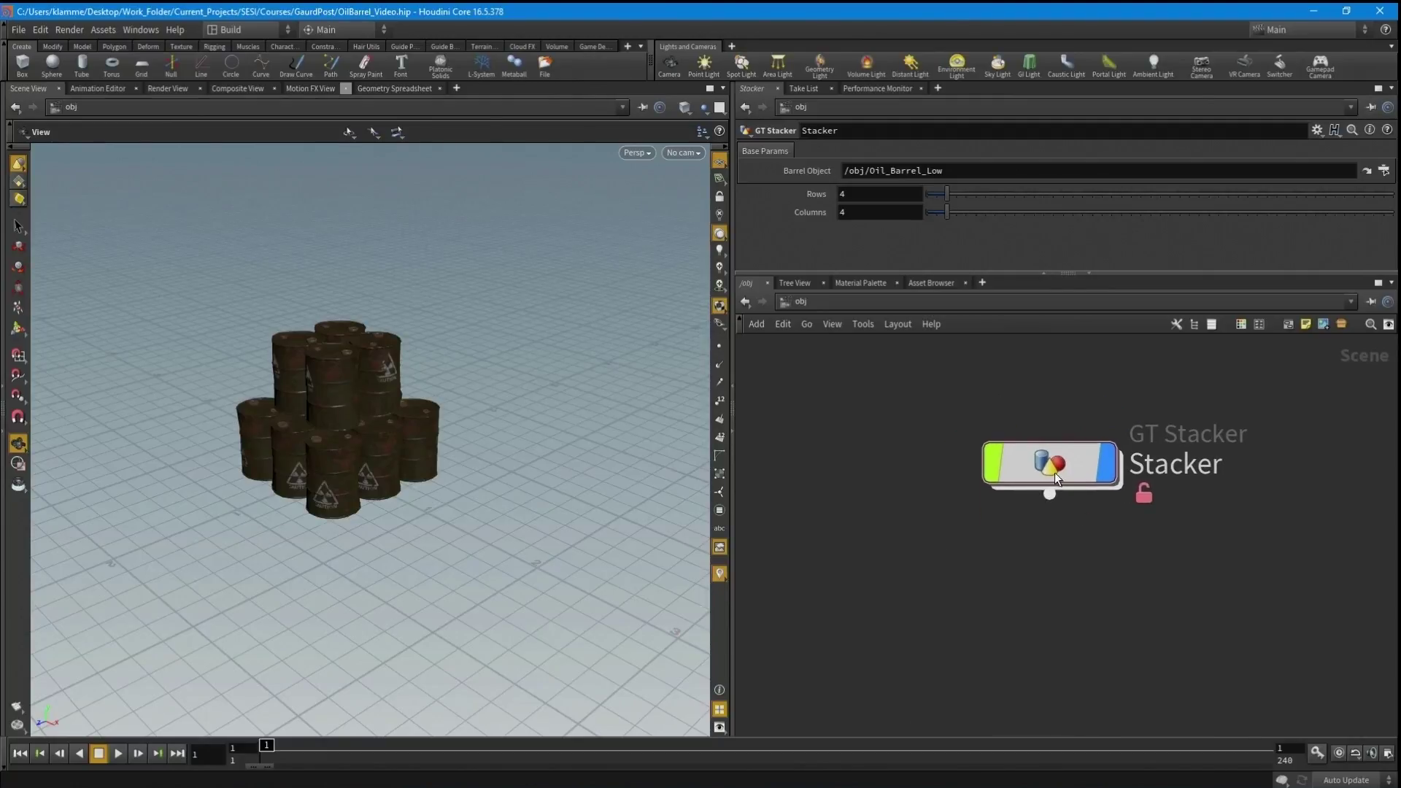
double_click(1048, 465)
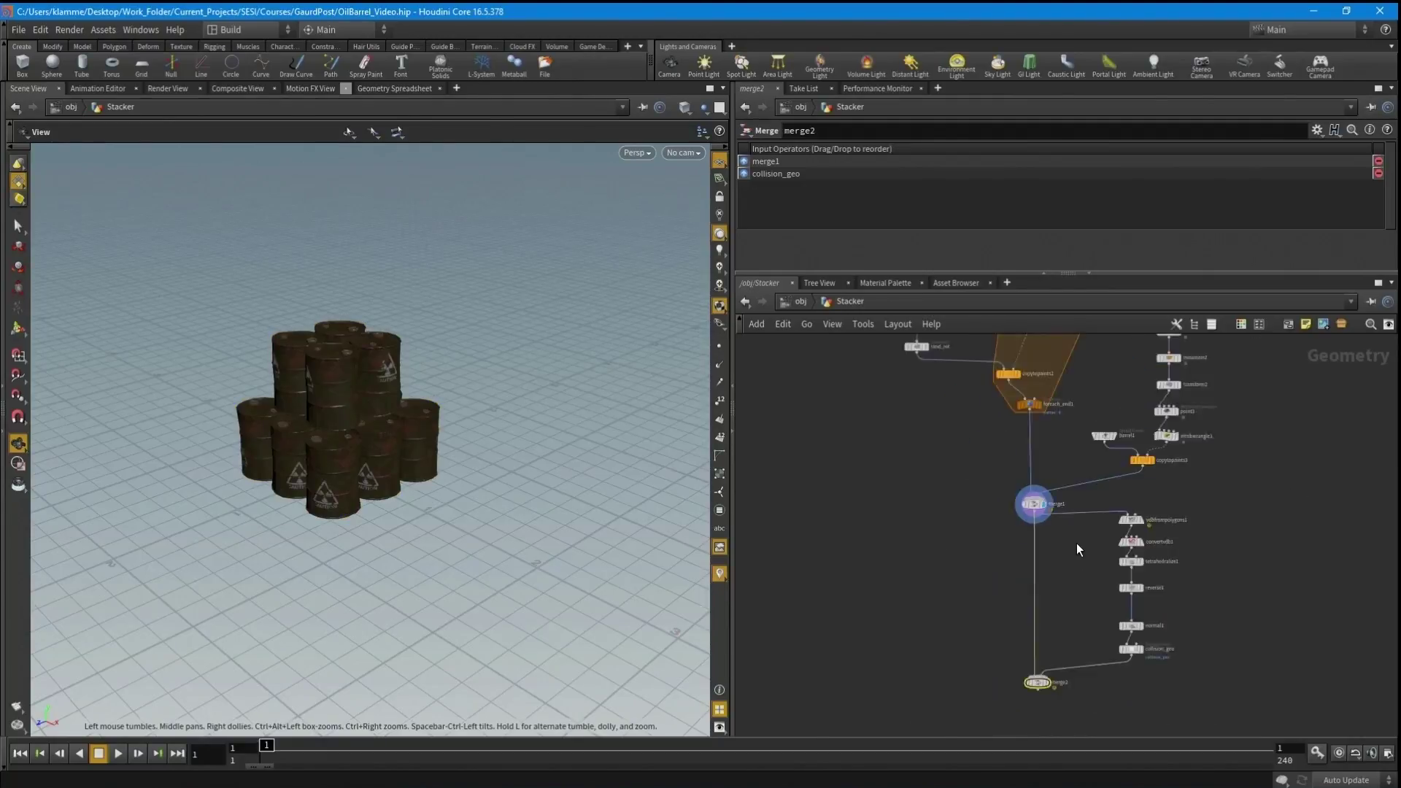
middle_click_drag(1075, 513, 1071, 579)
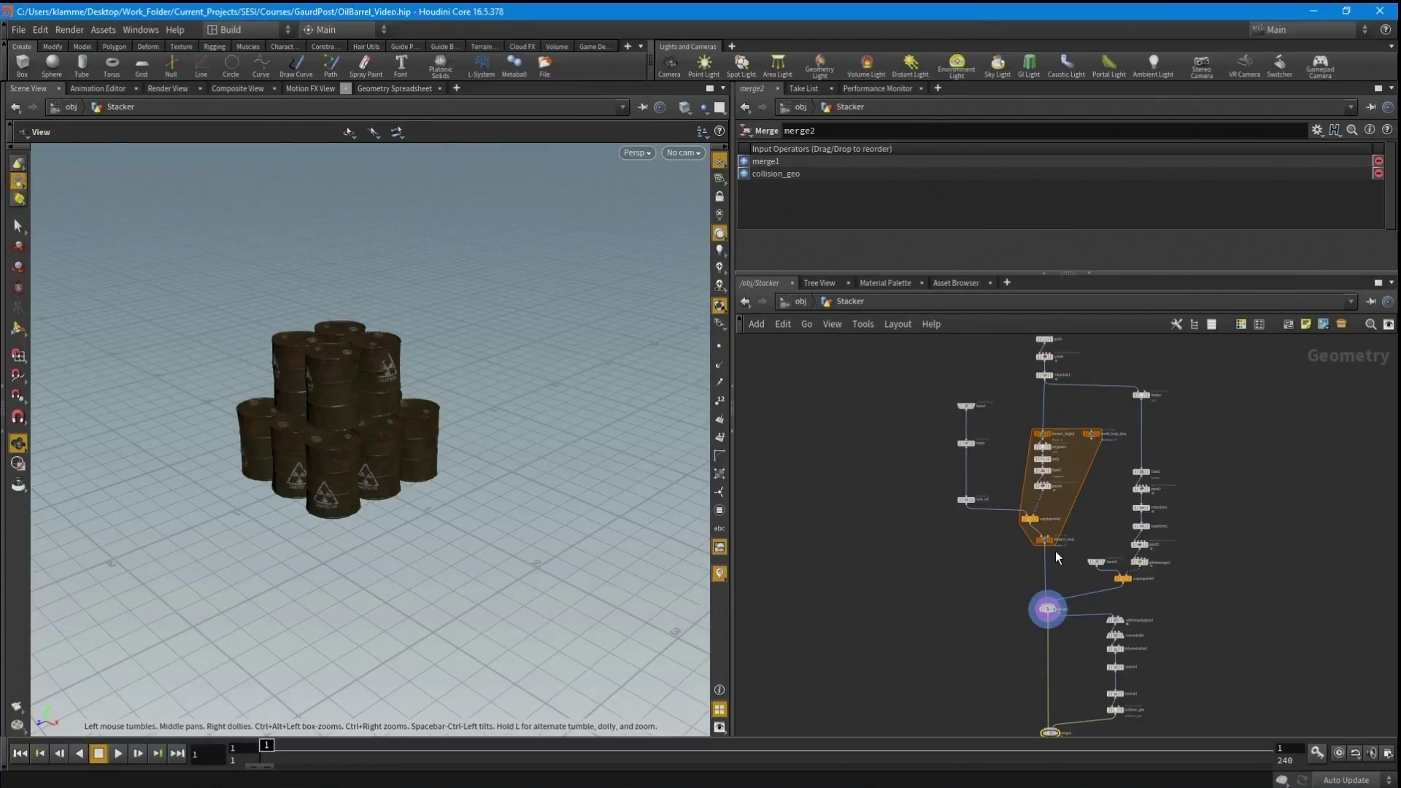
scroll(1055, 550, "down", 2)
middle_click_drag(1014, 459, 1015, 504)
Step: Orbit the barrel stack, then display the grid1 output in the viewport
right_click_drag(250, 355, 453, 363)
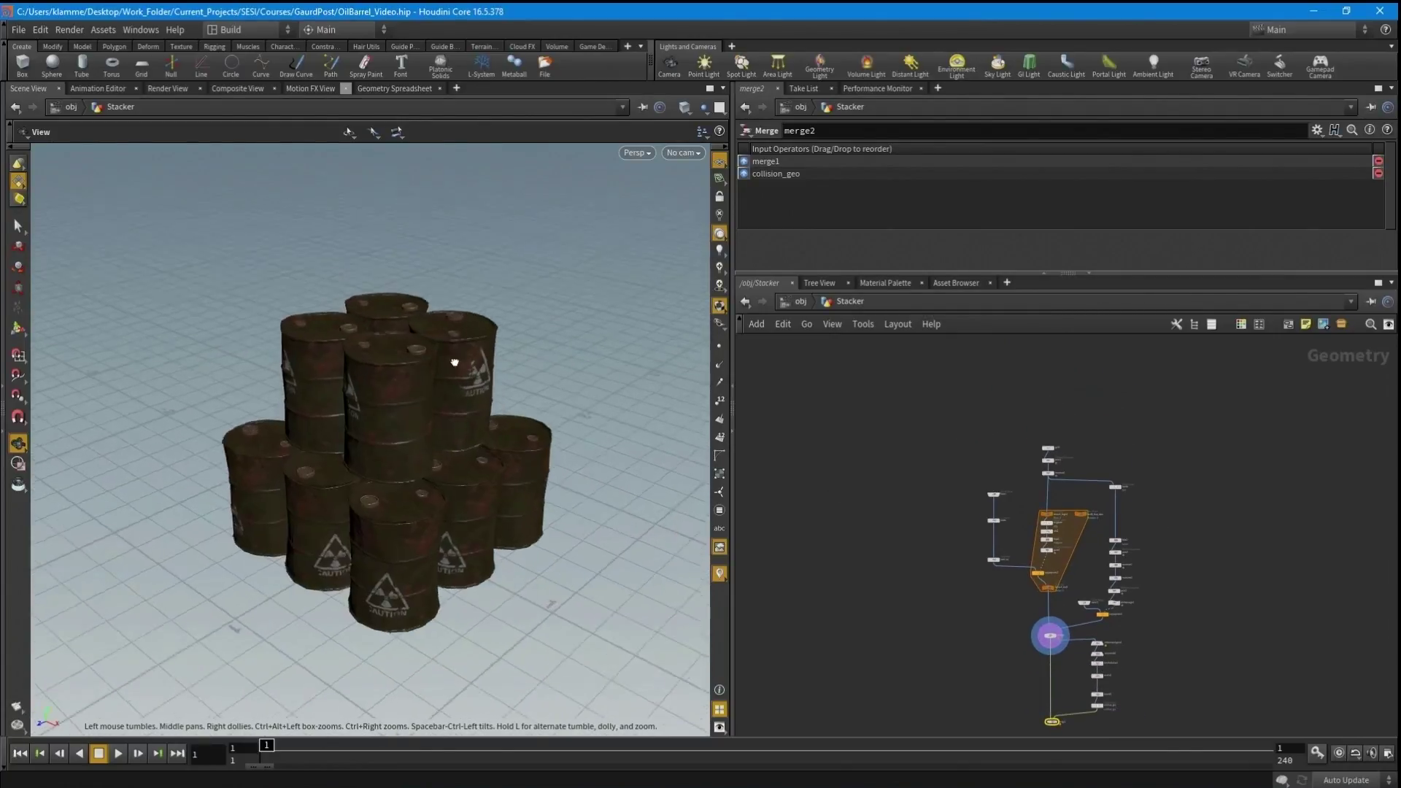
left_click_drag(454, 363, 474, 329)
scroll(1028, 454, "up", 10)
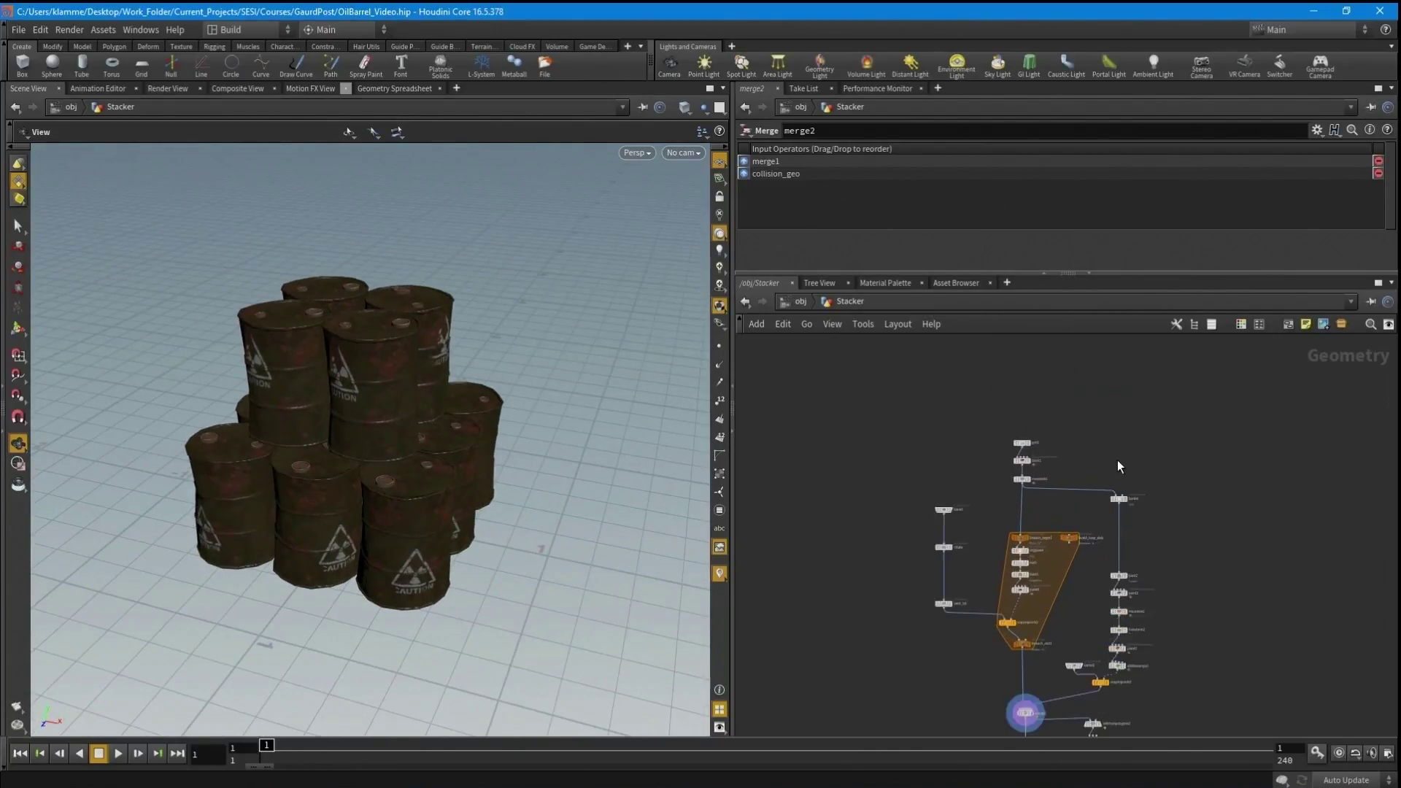
middle_click_drag(1199, 447, 1147, 443)
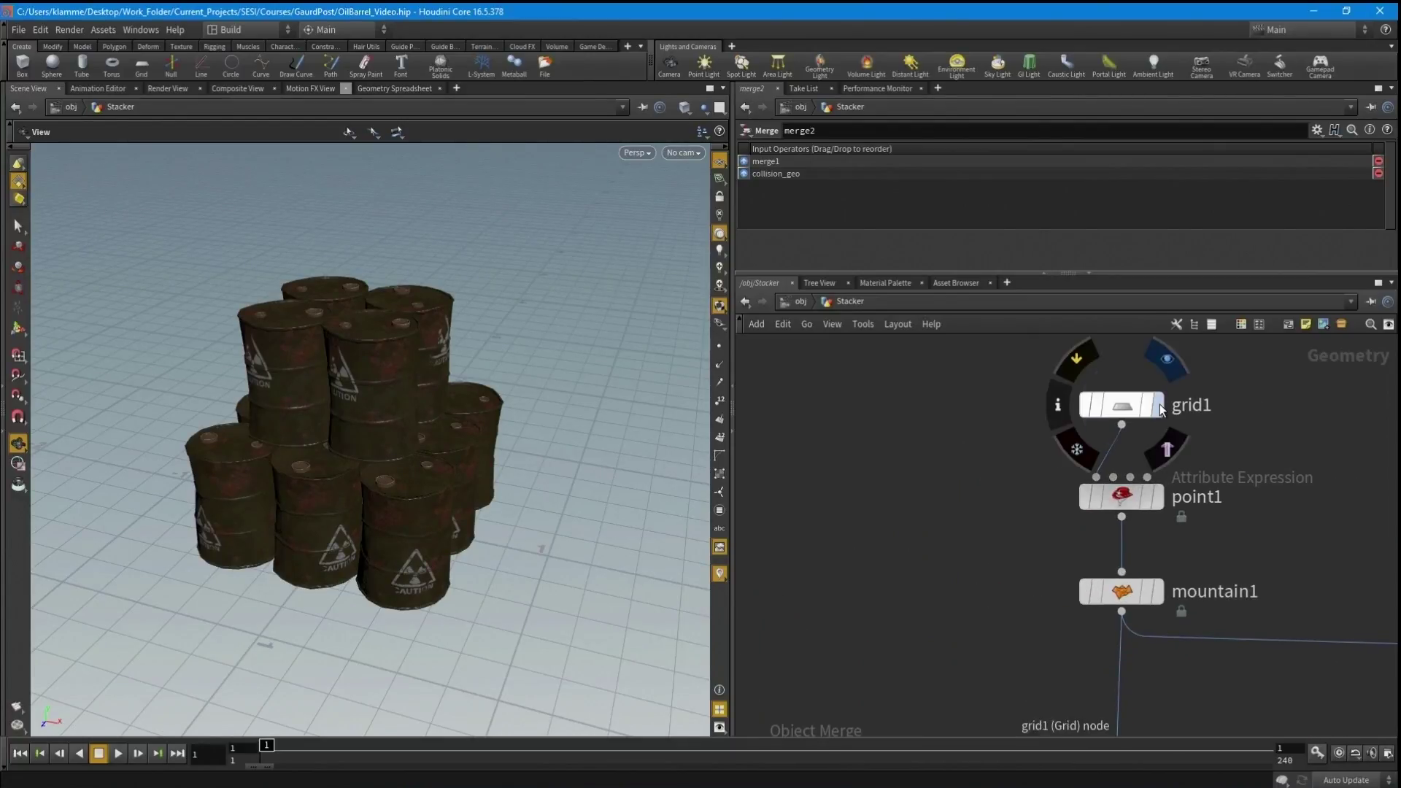
left_click(1157, 405)
left_click_drag(512, 602, 481, 521)
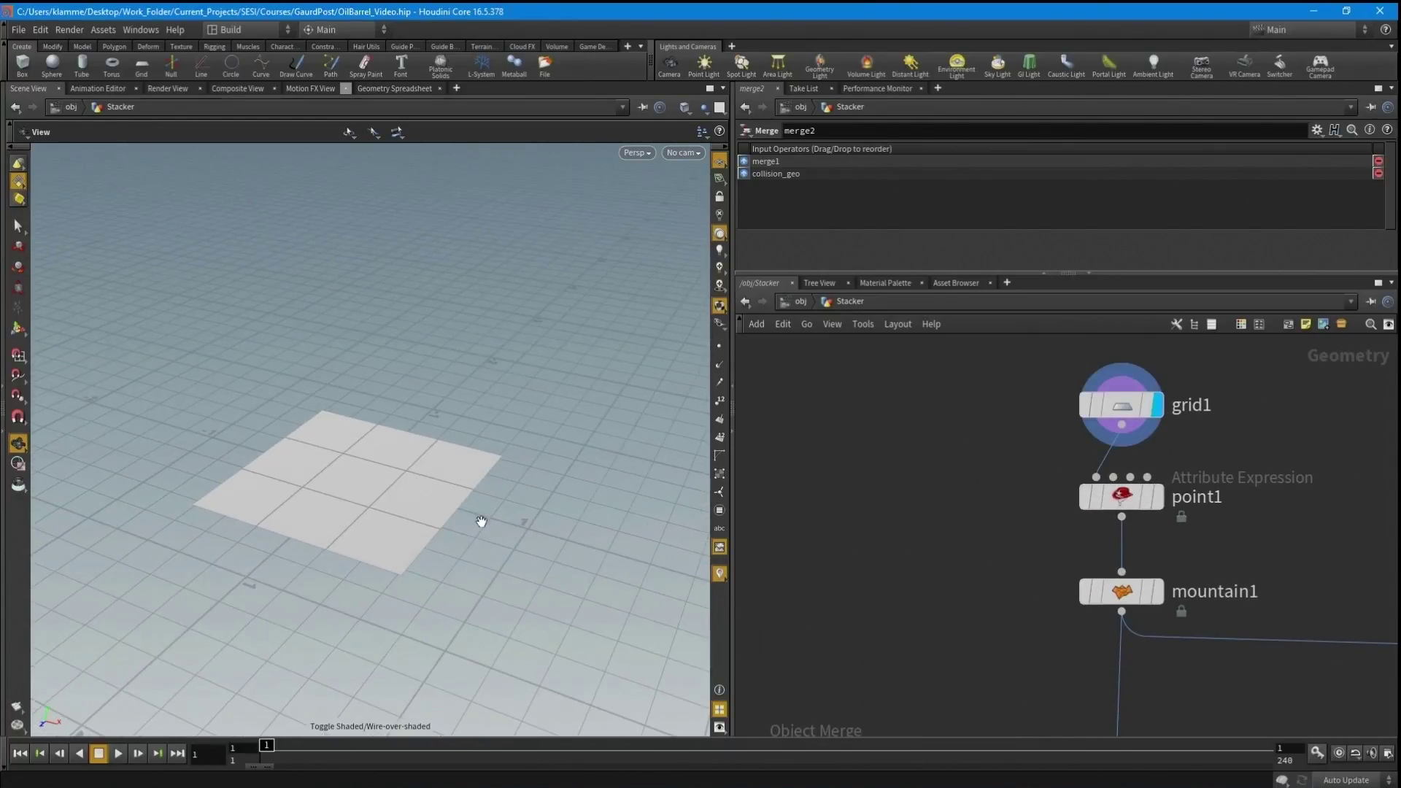
Step: Display the point1 and mountain1 results on the grid
left_click(1138, 499)
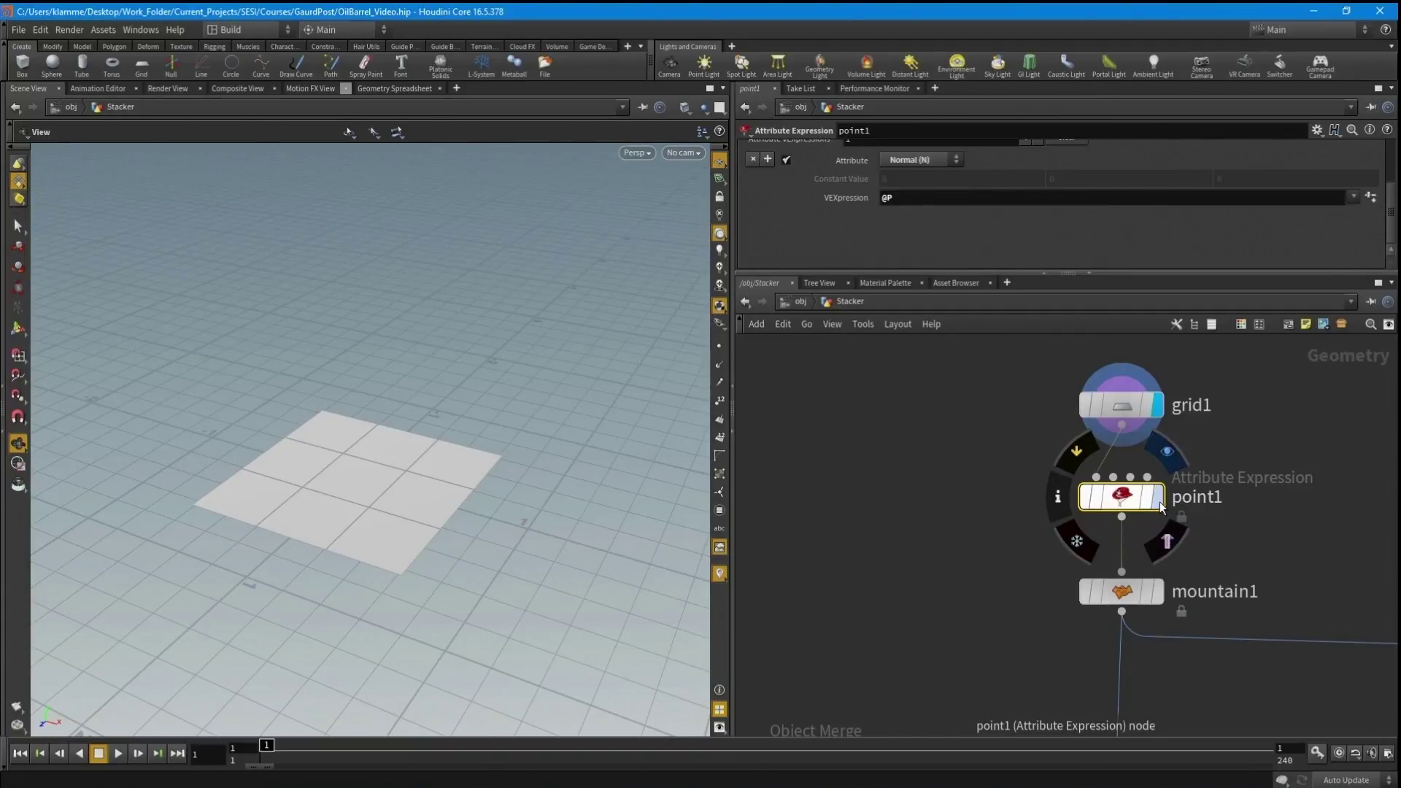
left_click(1161, 505)
middle_click_drag(1228, 568, 1150, 462)
left_click(1082, 498)
right_click_drag(461, 449, 458, 436)
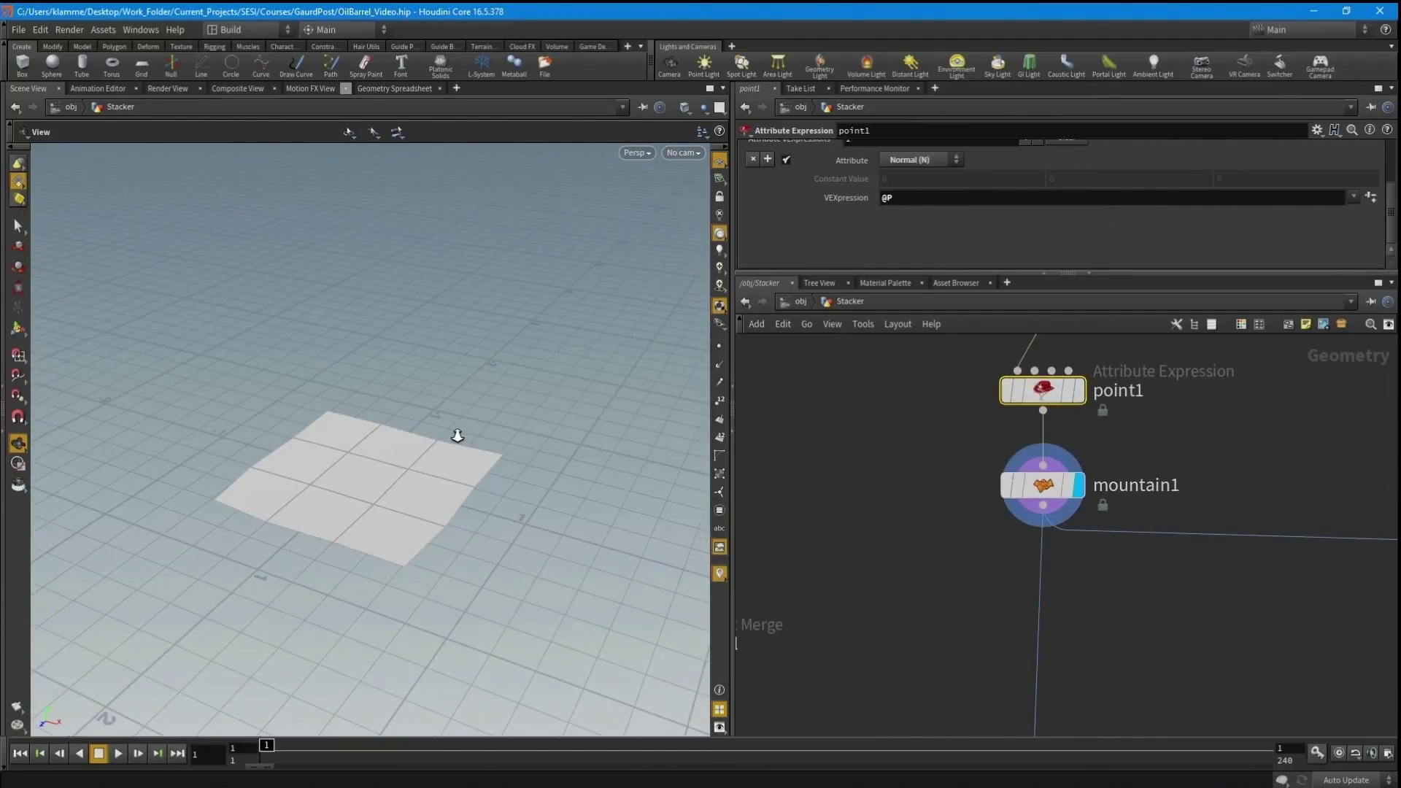
left_click_drag(458, 437, 381, 439)
scroll(1026, 538, "down", 5)
Step: Inspect the foreach border branch and display the merge1 barrel stack result
middle_click_drag(1134, 563, 1052, 456)
scroll(1164, 557, "up", 2)
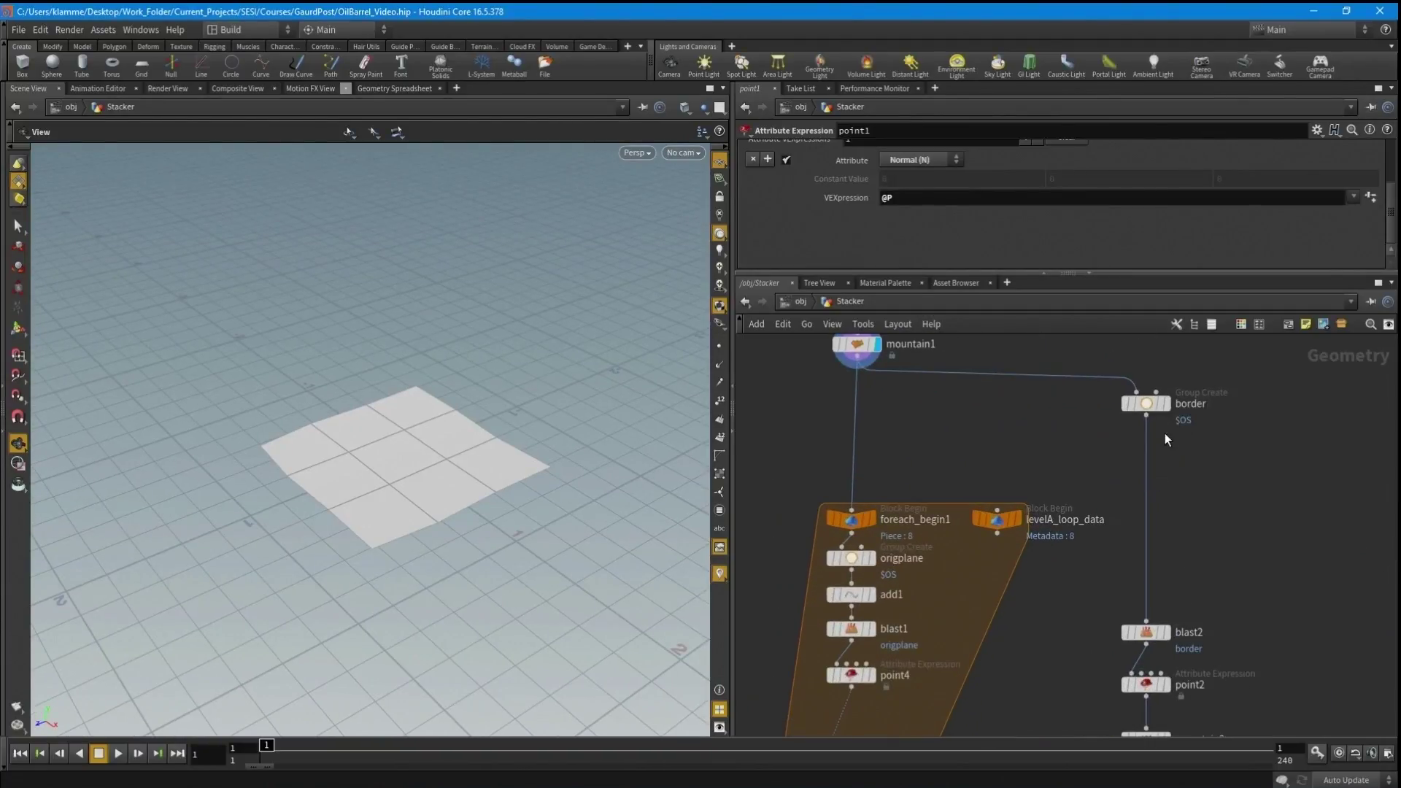
left_click(1169, 407)
middle_click_drag(1234, 548, 1210, 453)
middle_click_drag(1199, 564, 1201, 432)
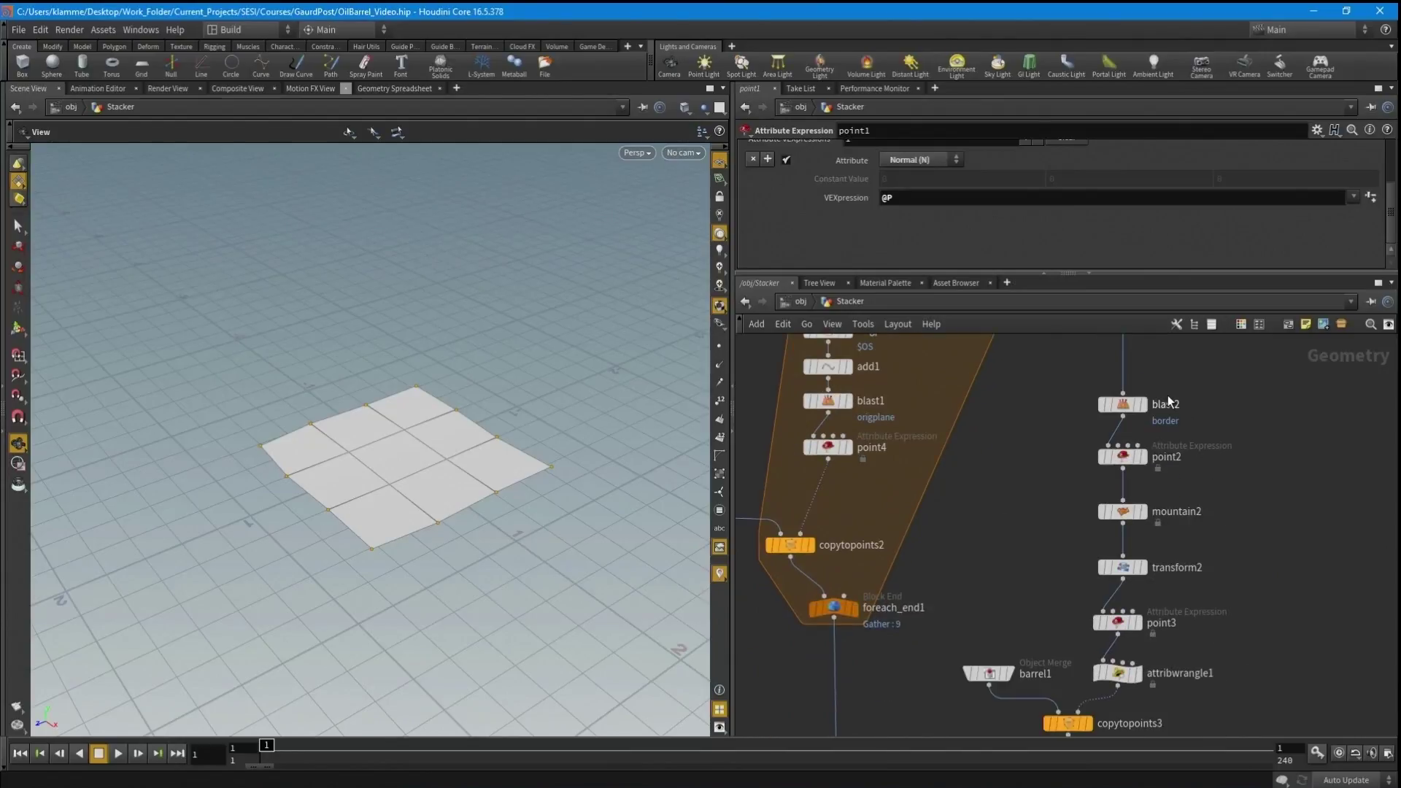
scroll(1226, 470, "down", 3)
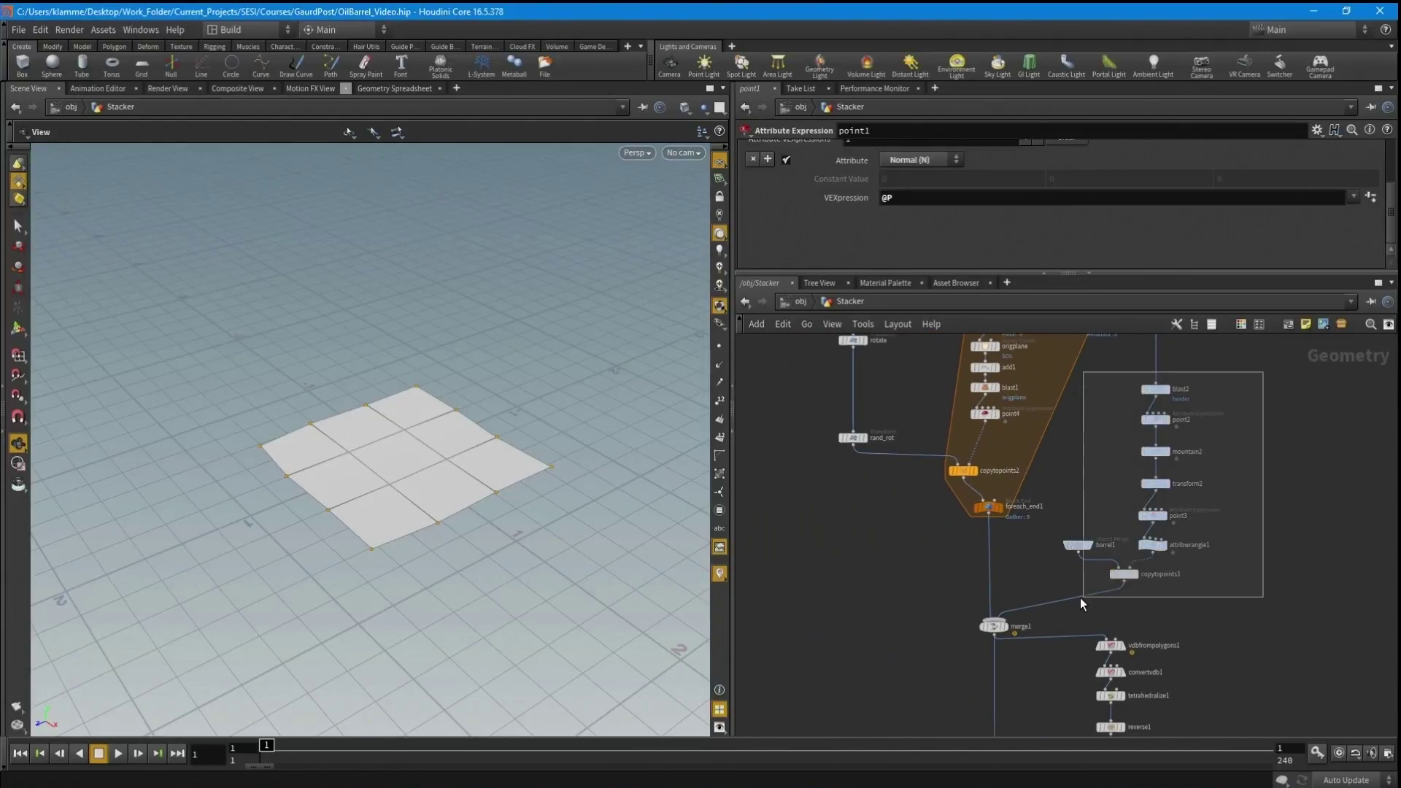
left_click_drag(1080, 597, 1072, 598)
scroll(1051, 613, "up", 2)
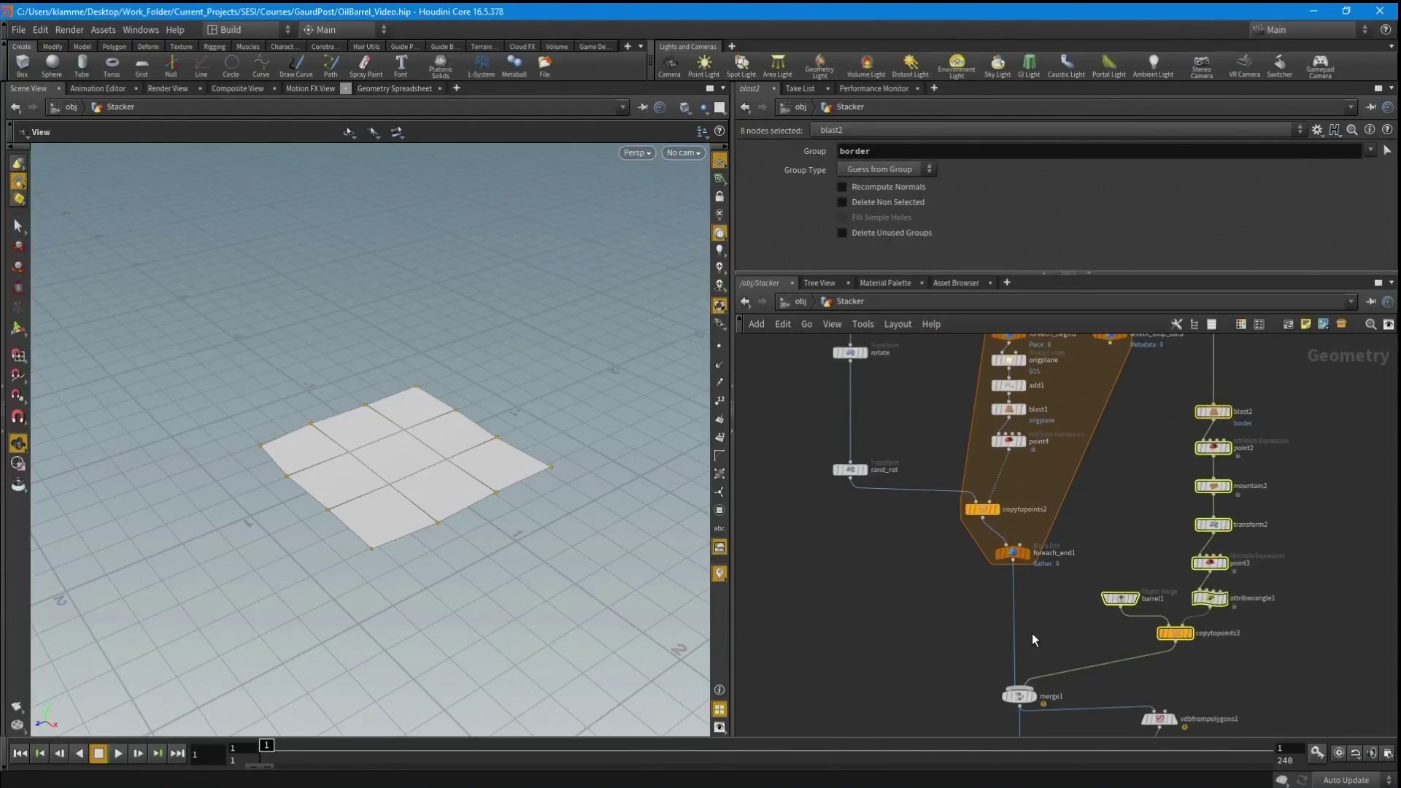
middle_click_drag(1032, 635, 1043, 527)
left_click(1044, 542)
Step: Select all 24 barrel-stacking nodes and view the stack from a lower angle
scroll(1000, 501, "down", 3)
middle_click_drag(958, 442, 965, 569)
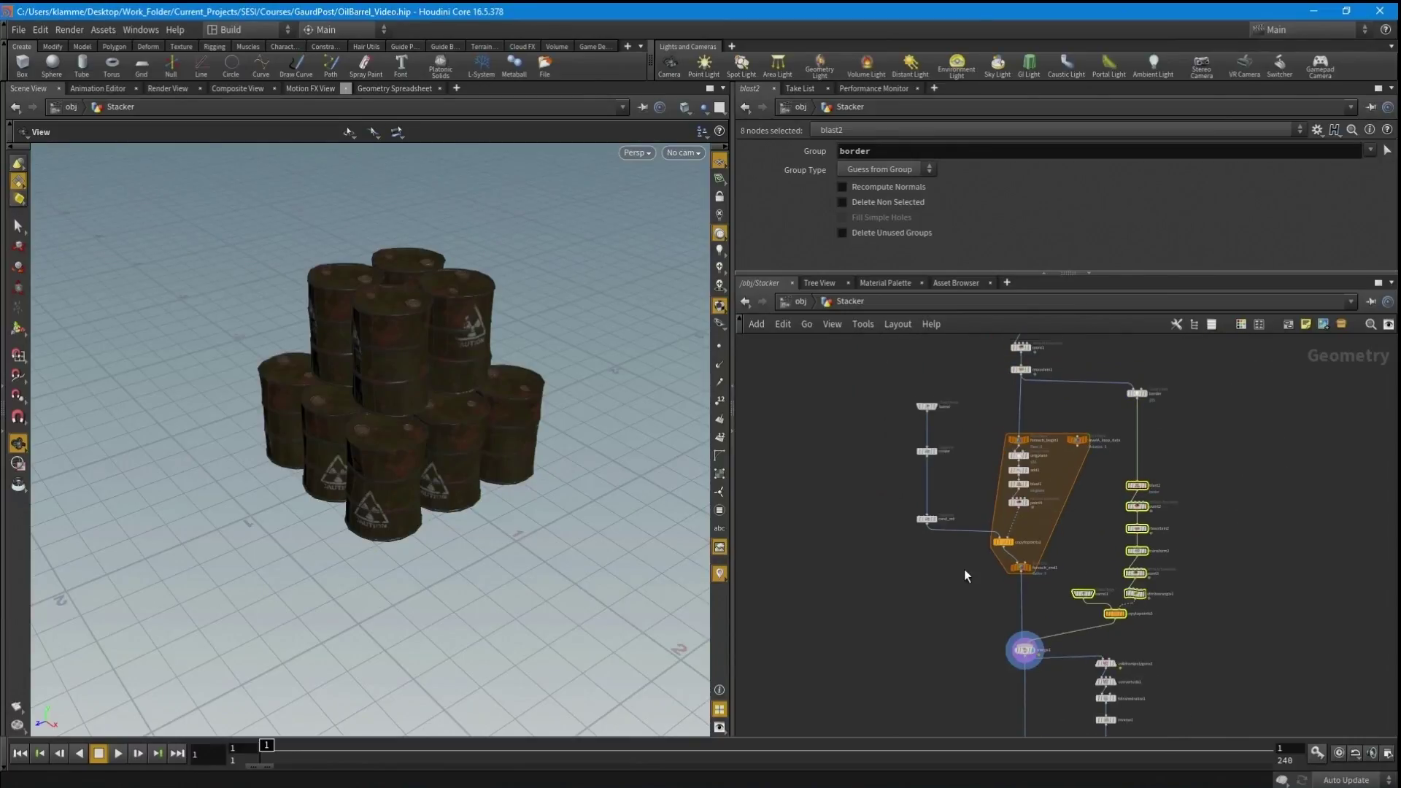
middle_click_drag(876, 388, 878, 471)
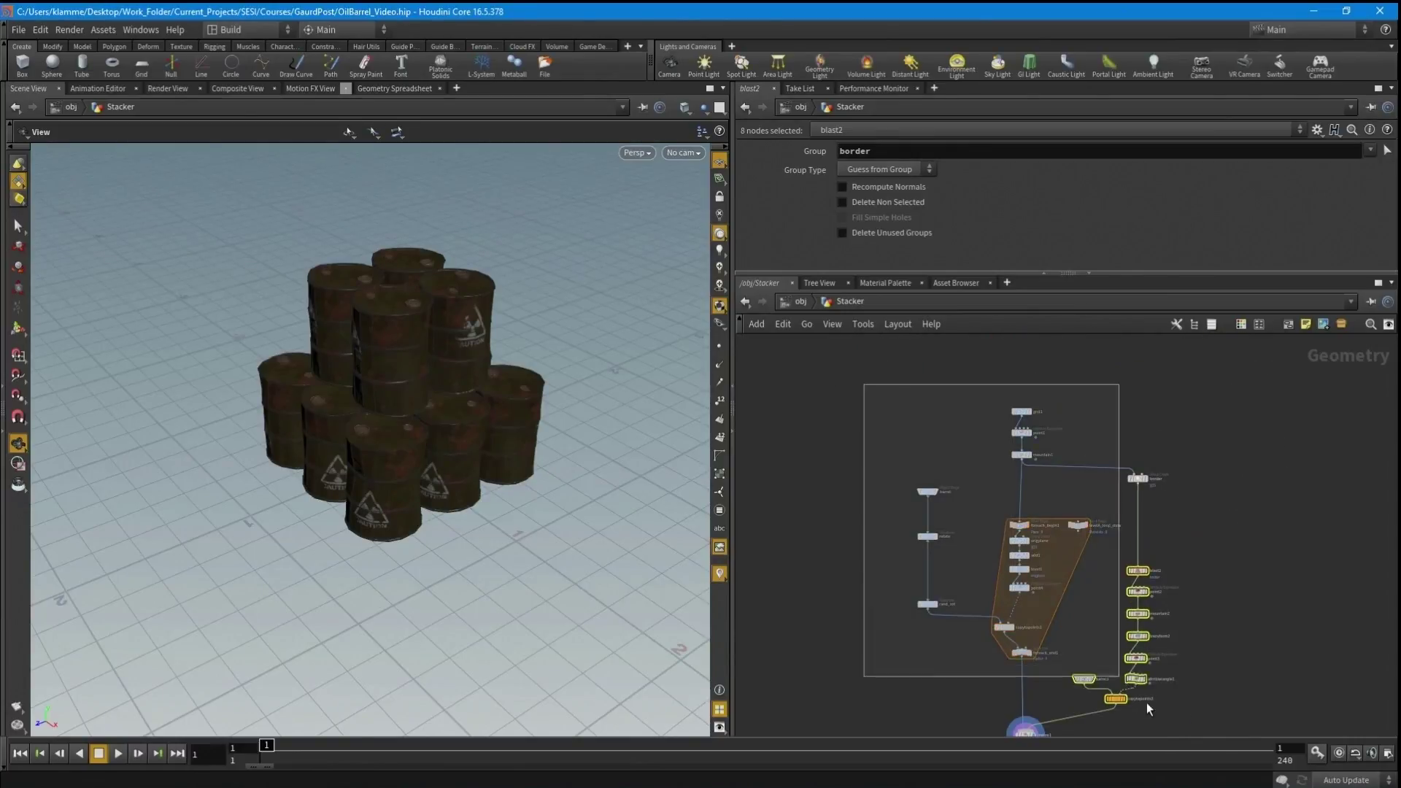
left_click_drag(1147, 704, 1199, 718)
middle_click_drag(1215, 673, 1210, 461)
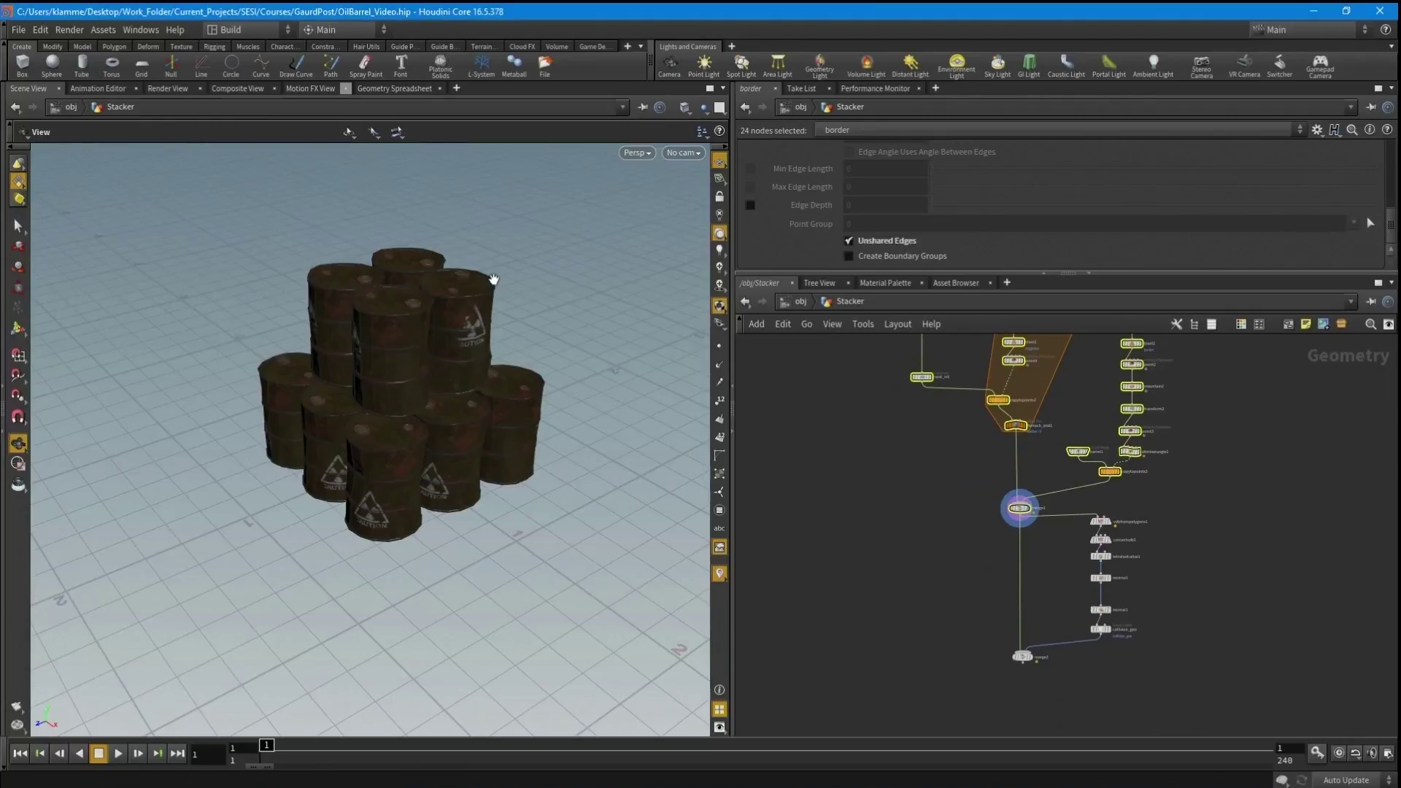
right_click_drag(355, 381, 441, 378)
left_click_drag(440, 378, 482, 370)
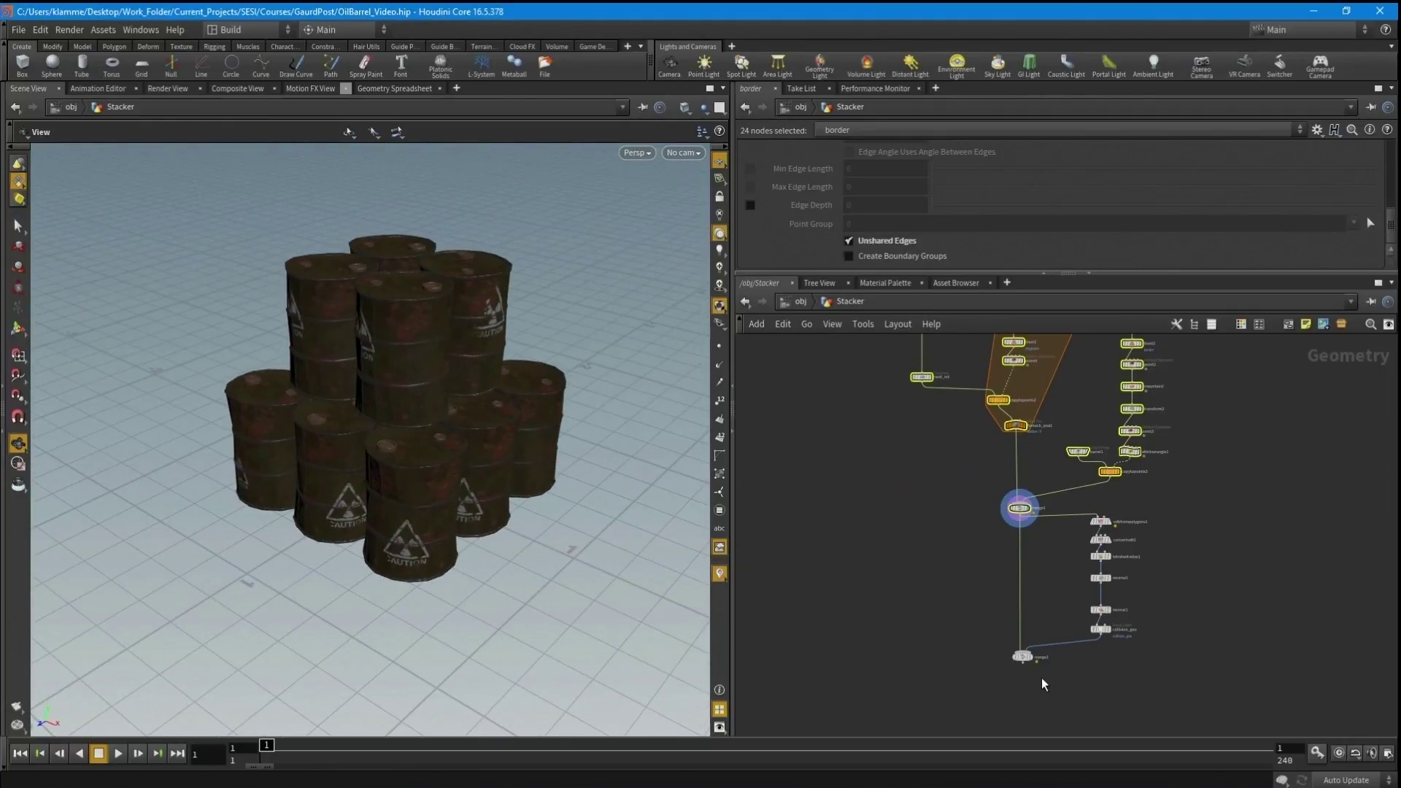
scroll(1044, 684, "up", 2)
Step: At /obj, try other Stacker row counts, settle on 4, and tumble the viewport
key("u")
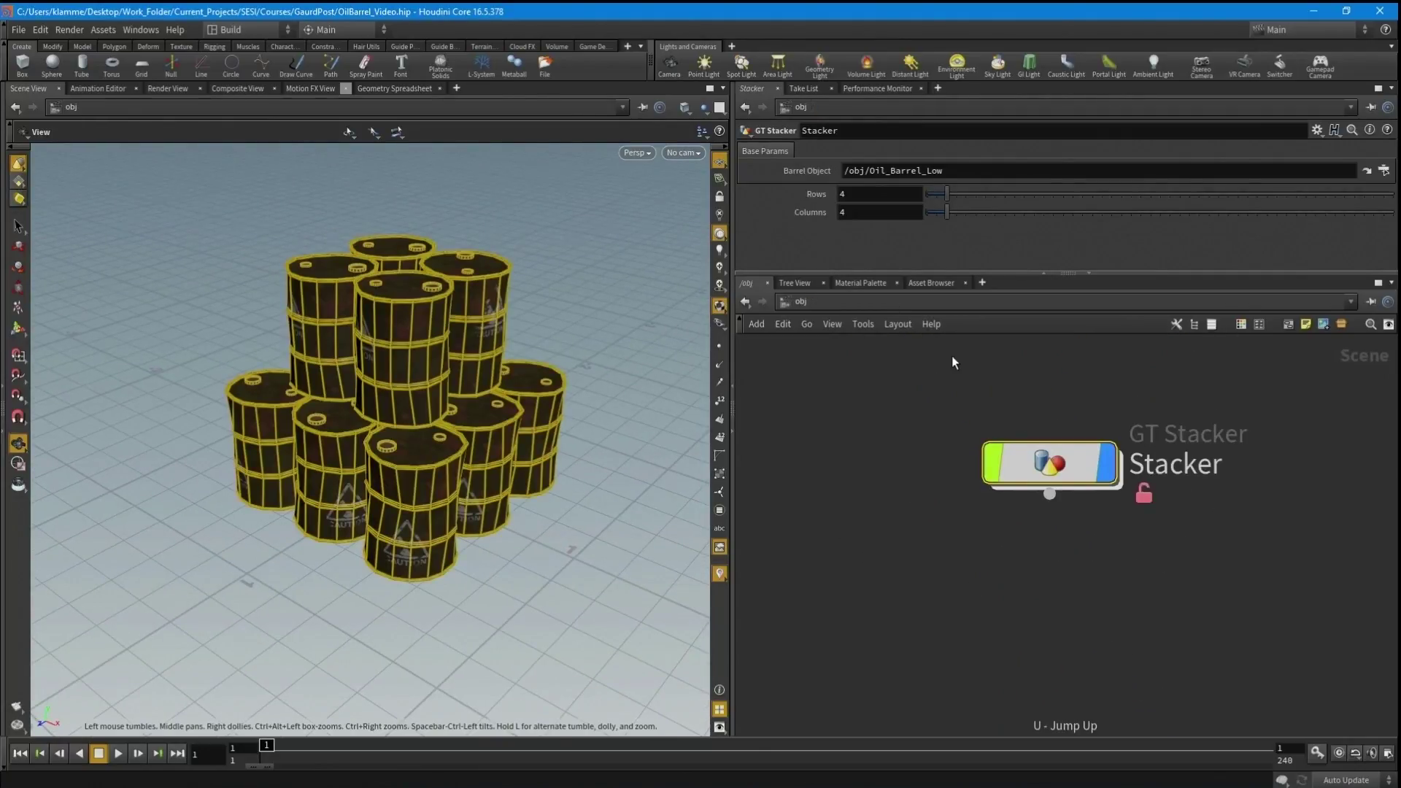
left_click_drag(1047, 461, 1042, 518)
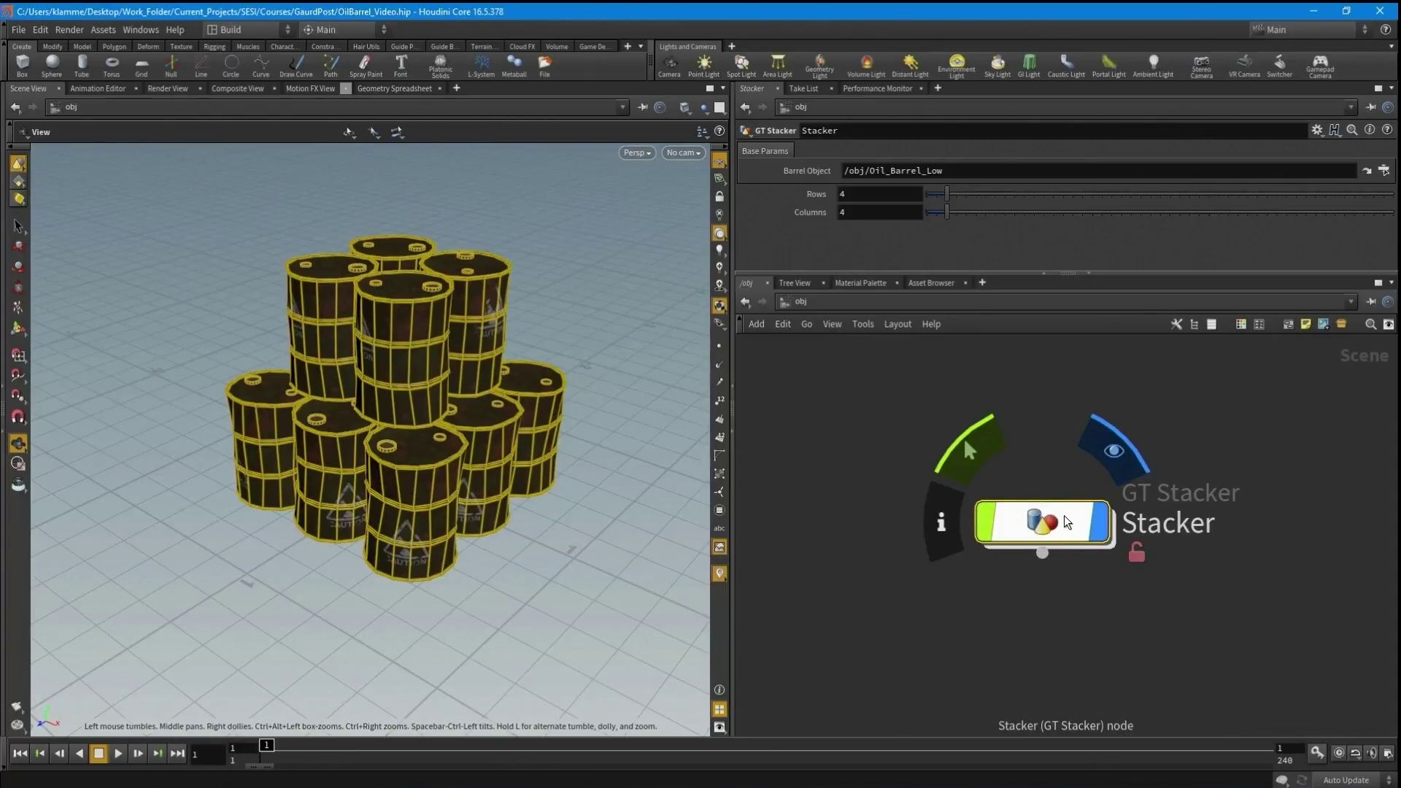
mouse_move(944, 192)
left_mouse_down()
mouse_move(966, 195)
mouse_move(947, 212)
mouse_move(969, 197)
mouse_move(944, 197)
left_mouse_up()
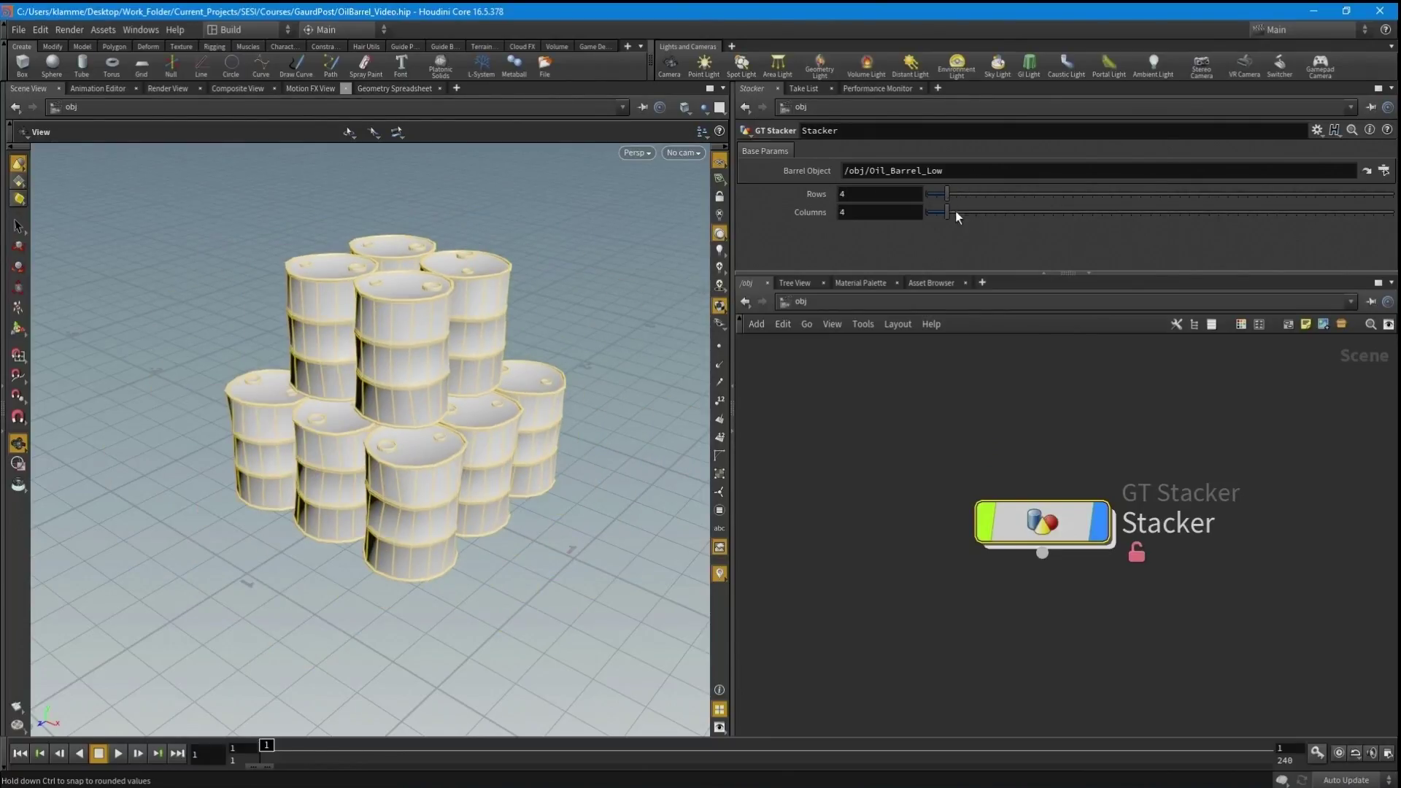
left_click_drag(1032, 531, 1037, 509)
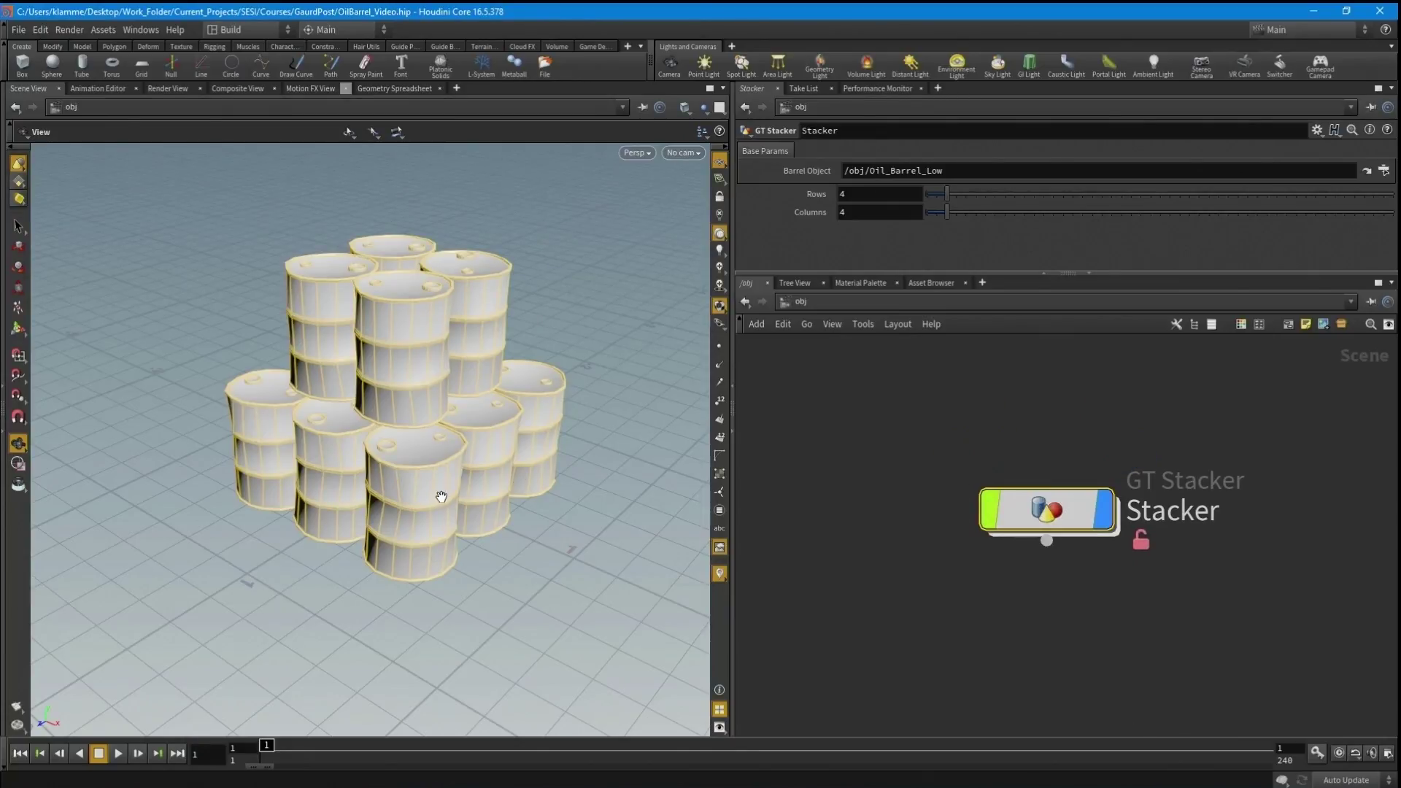
middle_click_drag(451, 458, 409, 470)
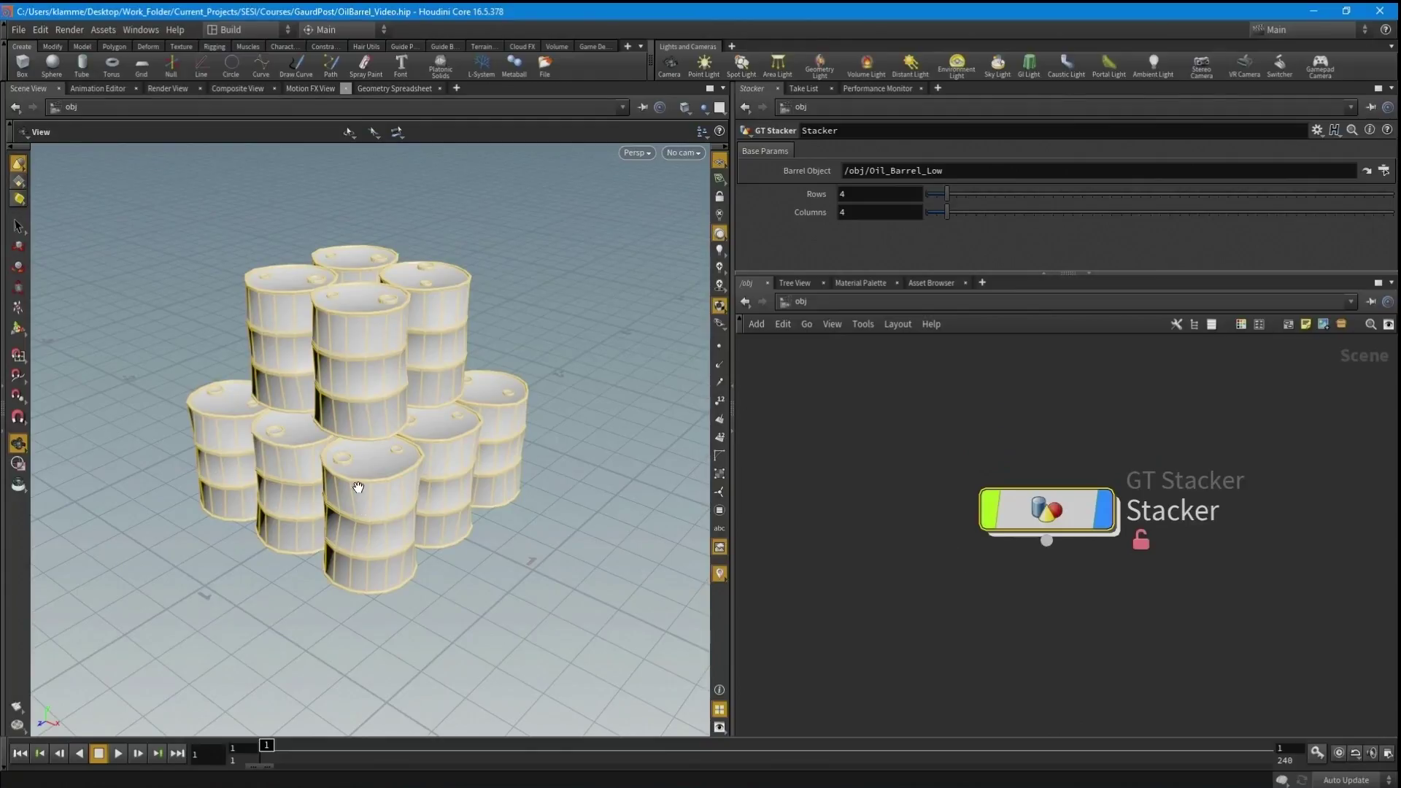
left_click_drag(359, 487, 482, 500)
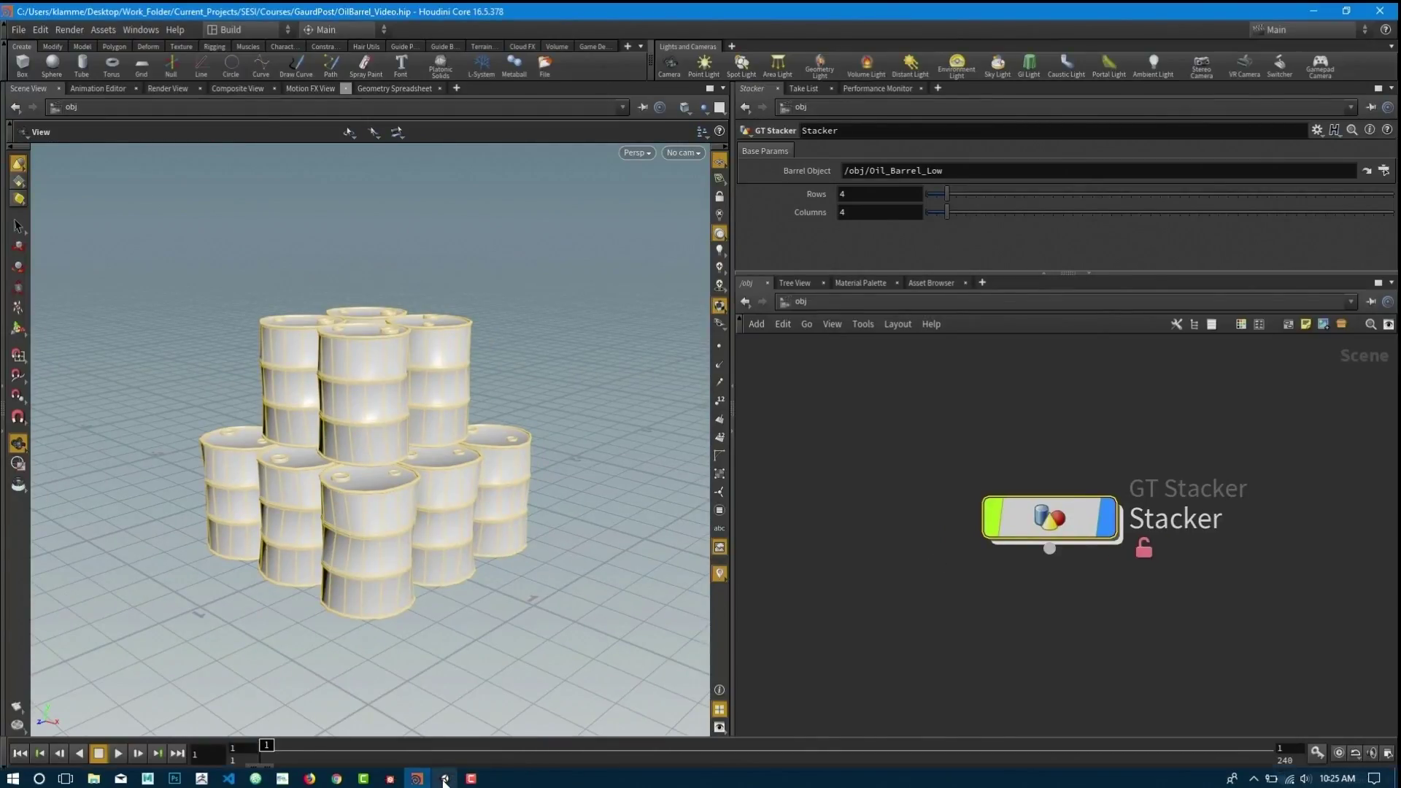
left_click(444, 779)
Step: Set gt_stacker1 to 4 rows and 4 columns, then raise Rows to 6
left_click_drag(631, 355, 659, 365, "alt")
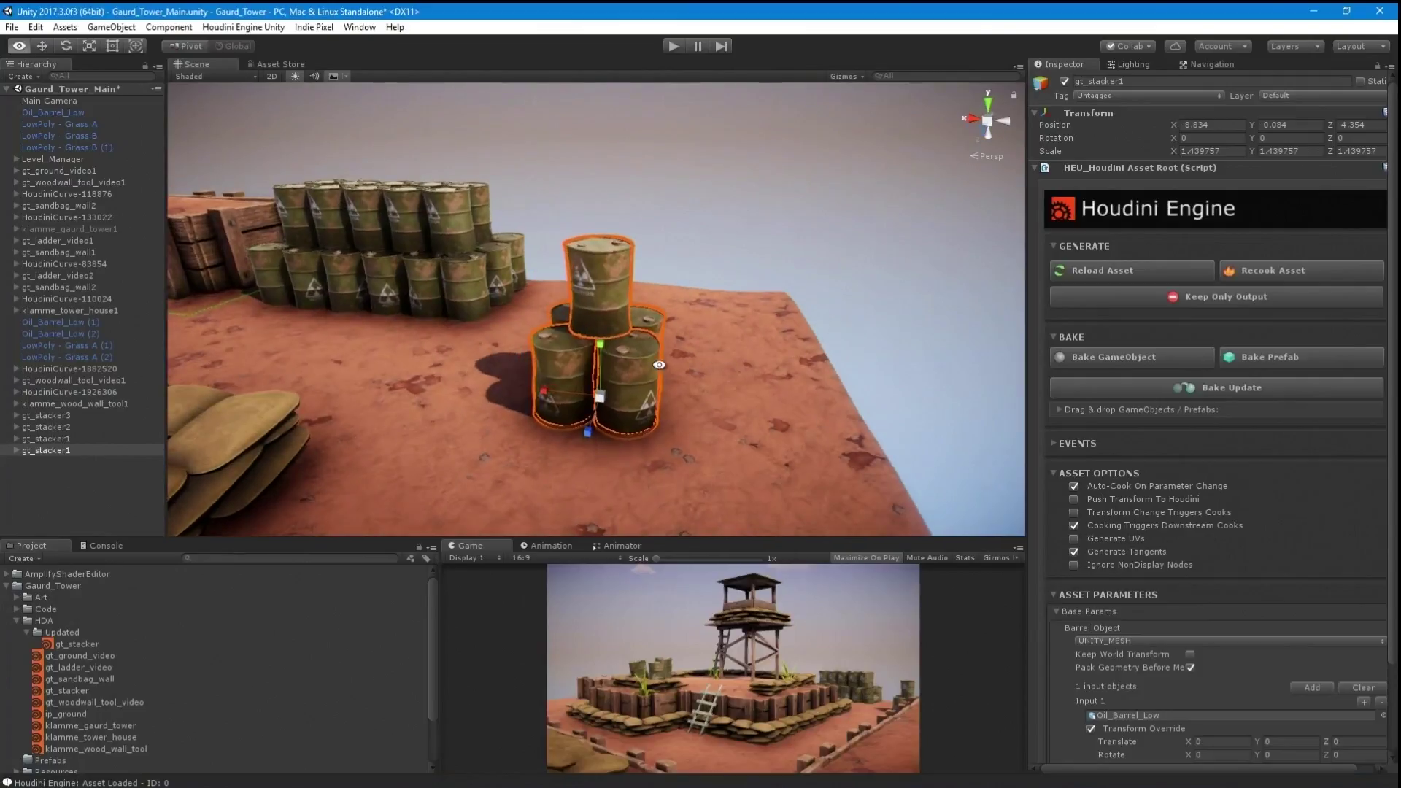
left_click_drag(544, 383, 576, 380, "alt")
scroll(1194, 700, "down", 3)
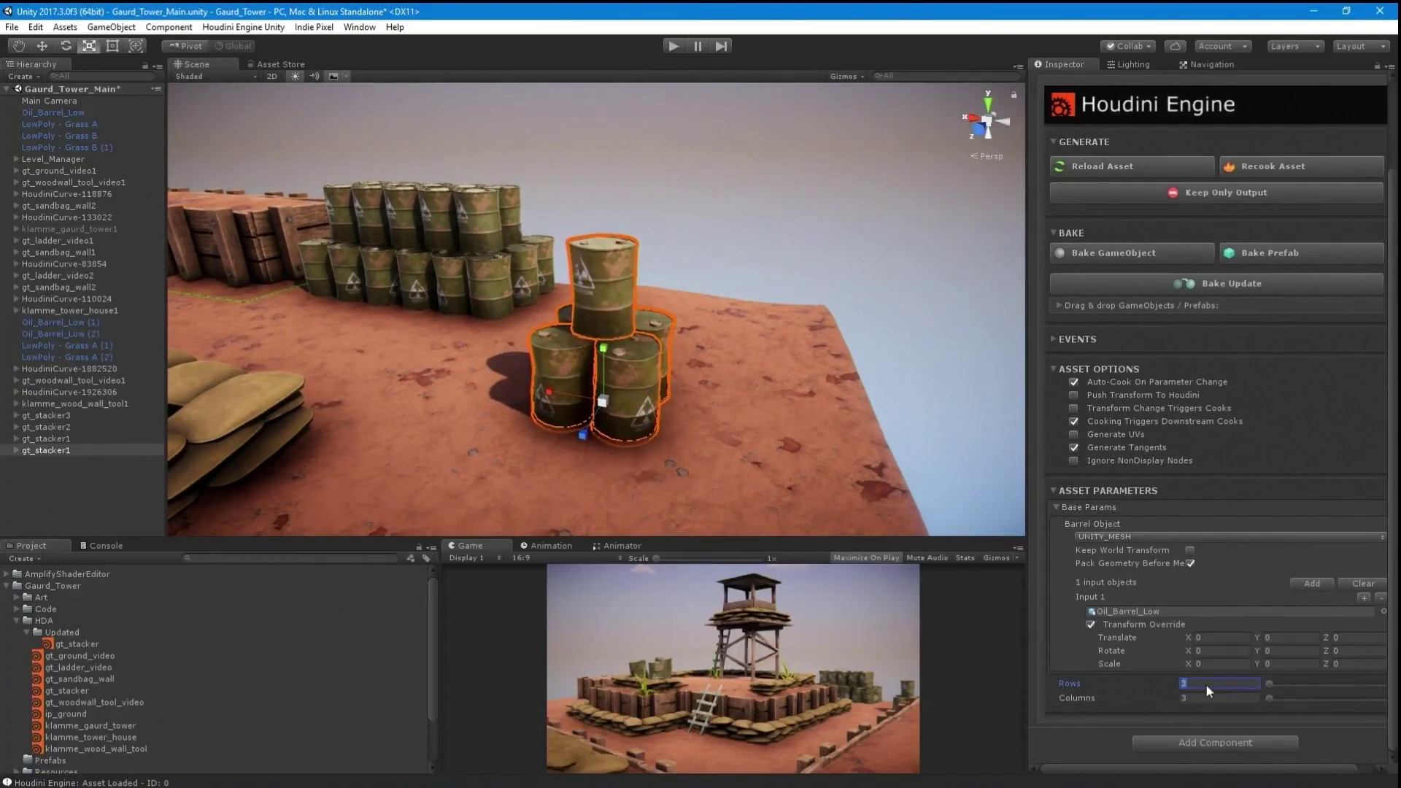
key("Return")
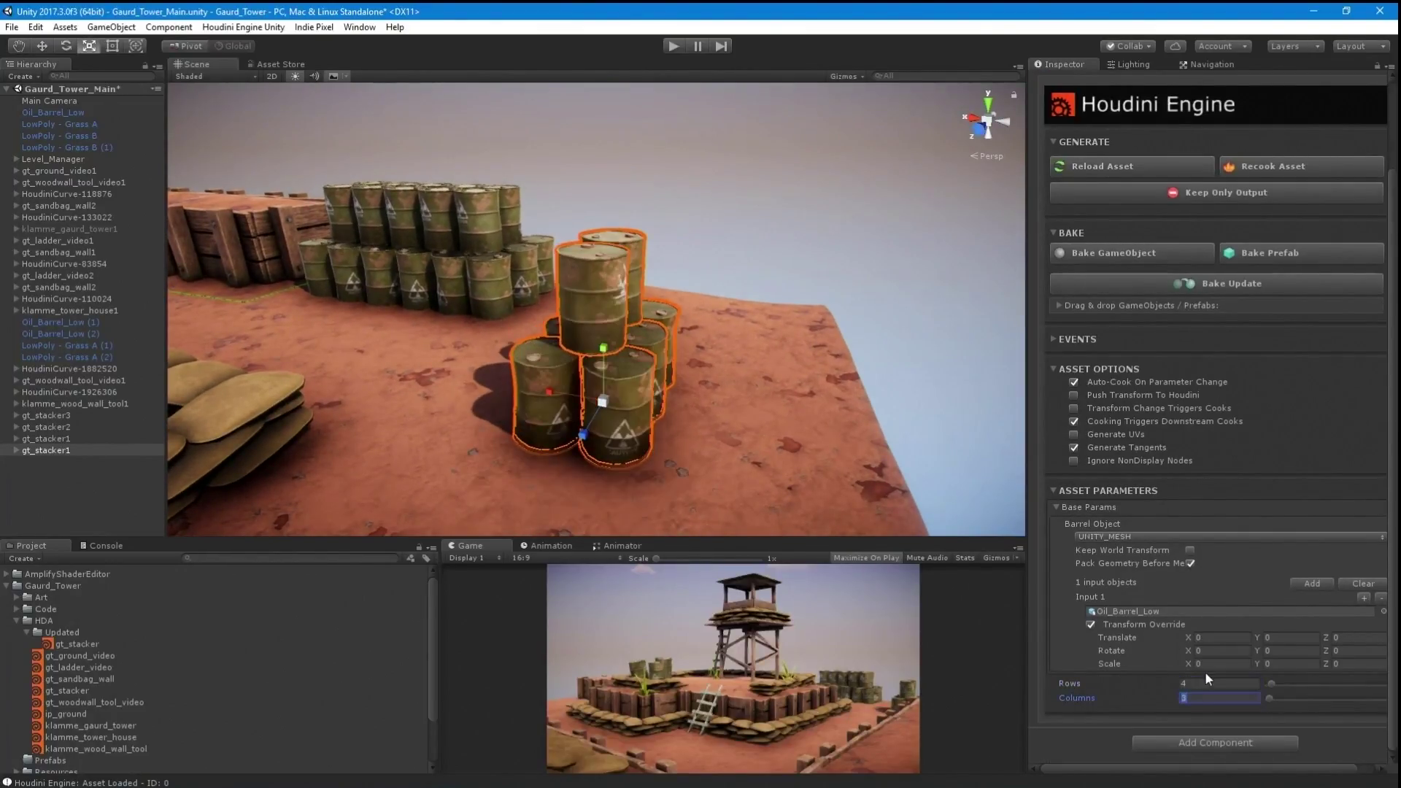
left_click_drag(738, 383, 784, 425, "alt")
left_click(1198, 698)
type("4")
key("Return")
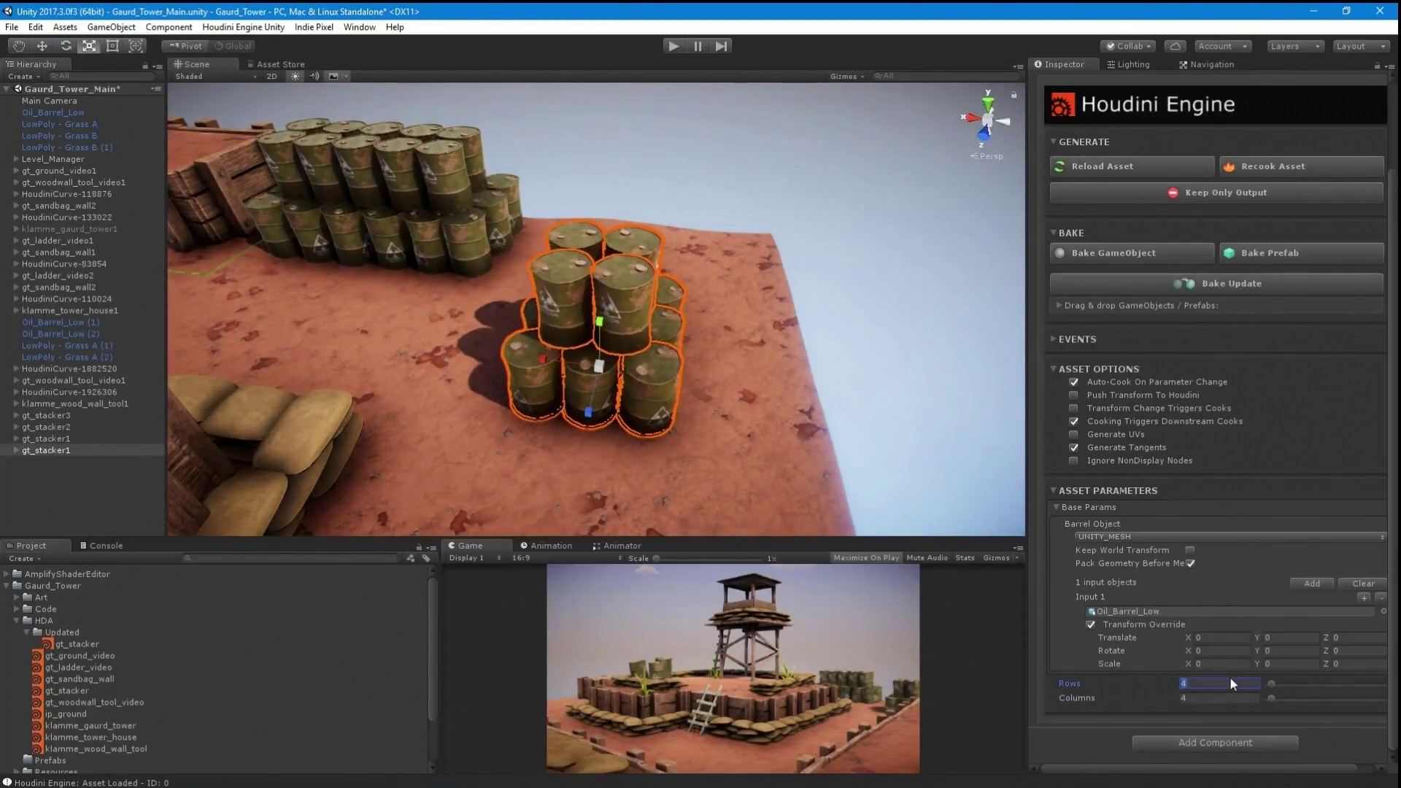
type("6")
key("Return")
right_click_drag(647, 378, 3, 617, "alt")
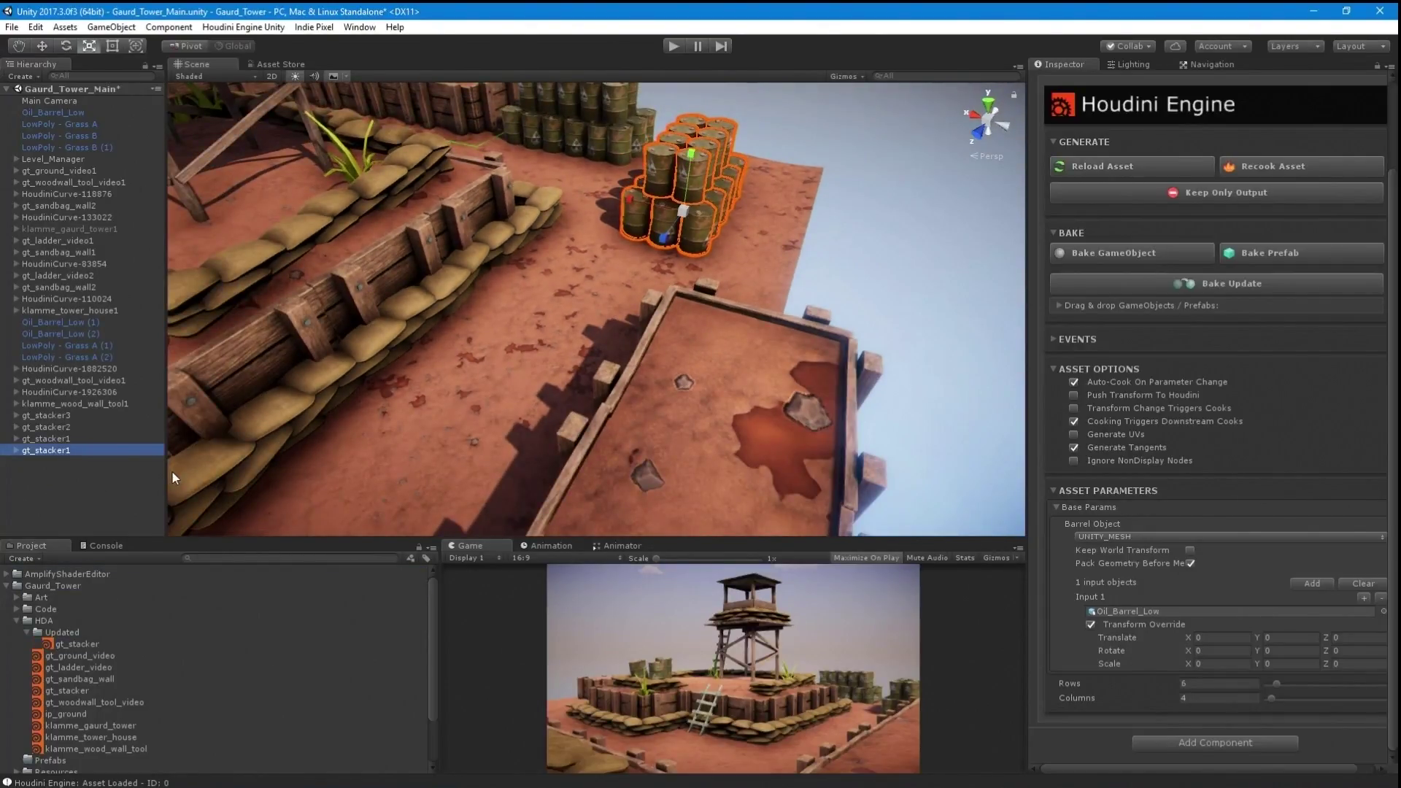
Step: Drop a new gt_stacker2 asset into the scene and move it across the ground
right_click_drag(613, 400, 636, 319)
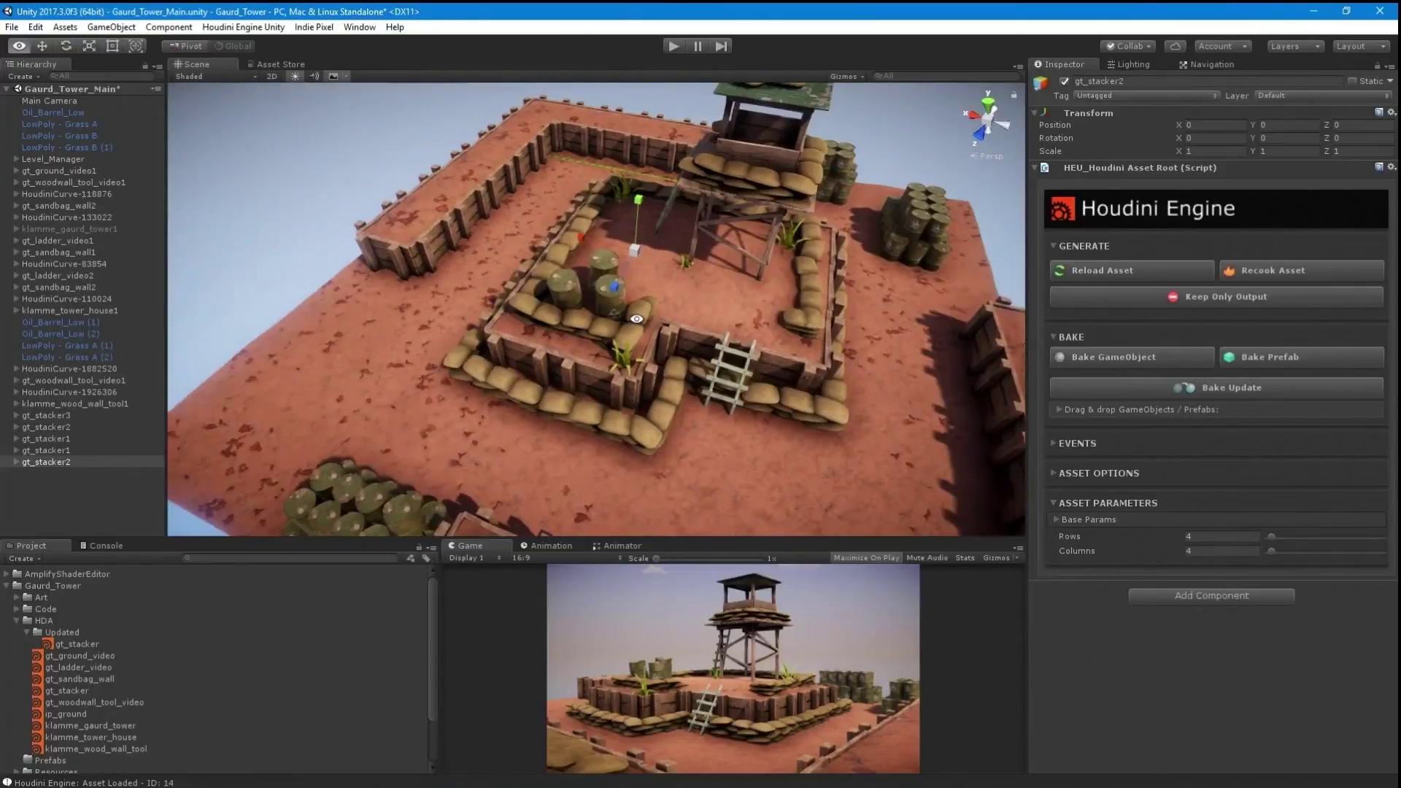
left_click_drag(636, 319, 613, 279, "alt")
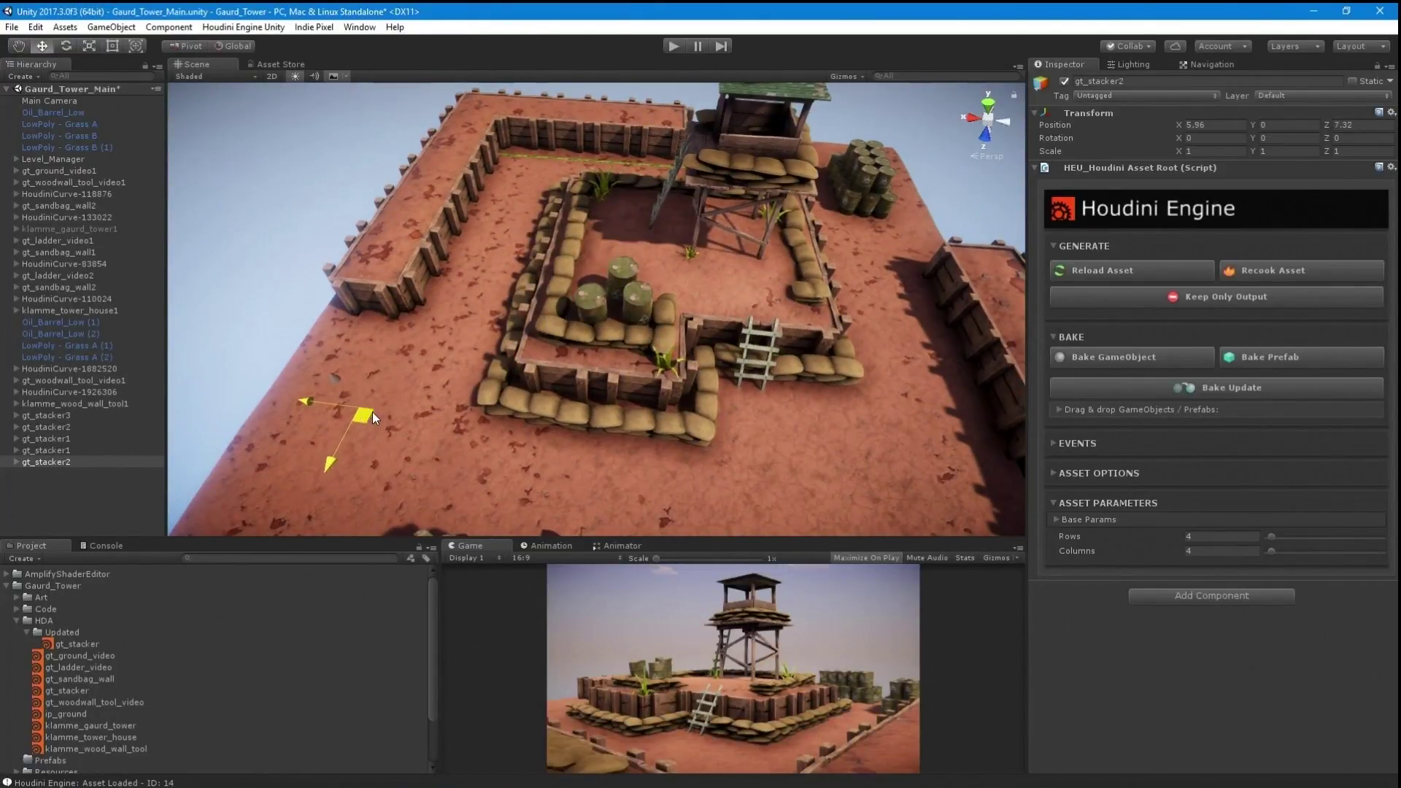
left_click_drag(372, 412, 378, 414)
Step: Add Oil_Barrel_Low as gt_stacker2's Input 1 with Transform Override enabled
left_click(1056, 520)
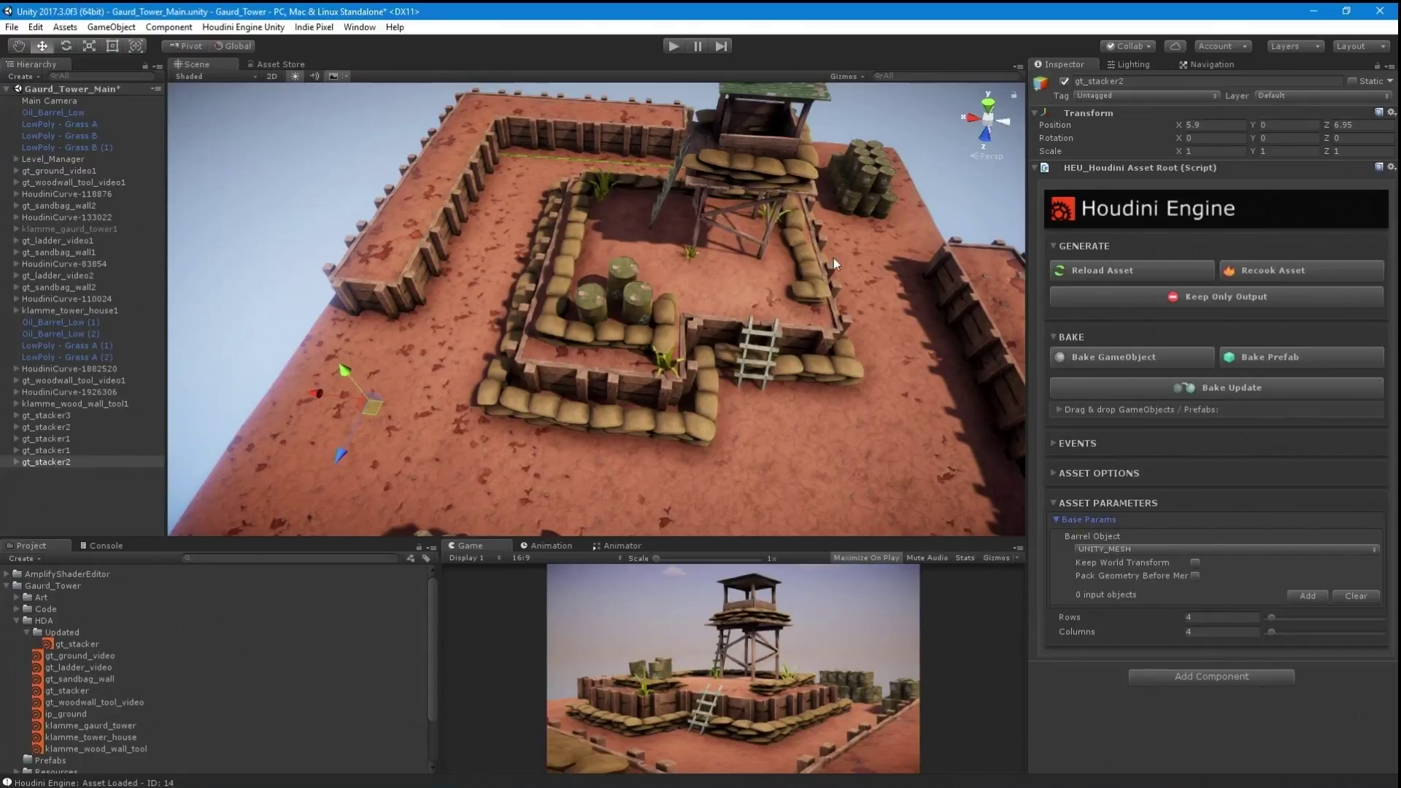
left_click(1306, 596)
left_click(1375, 623)
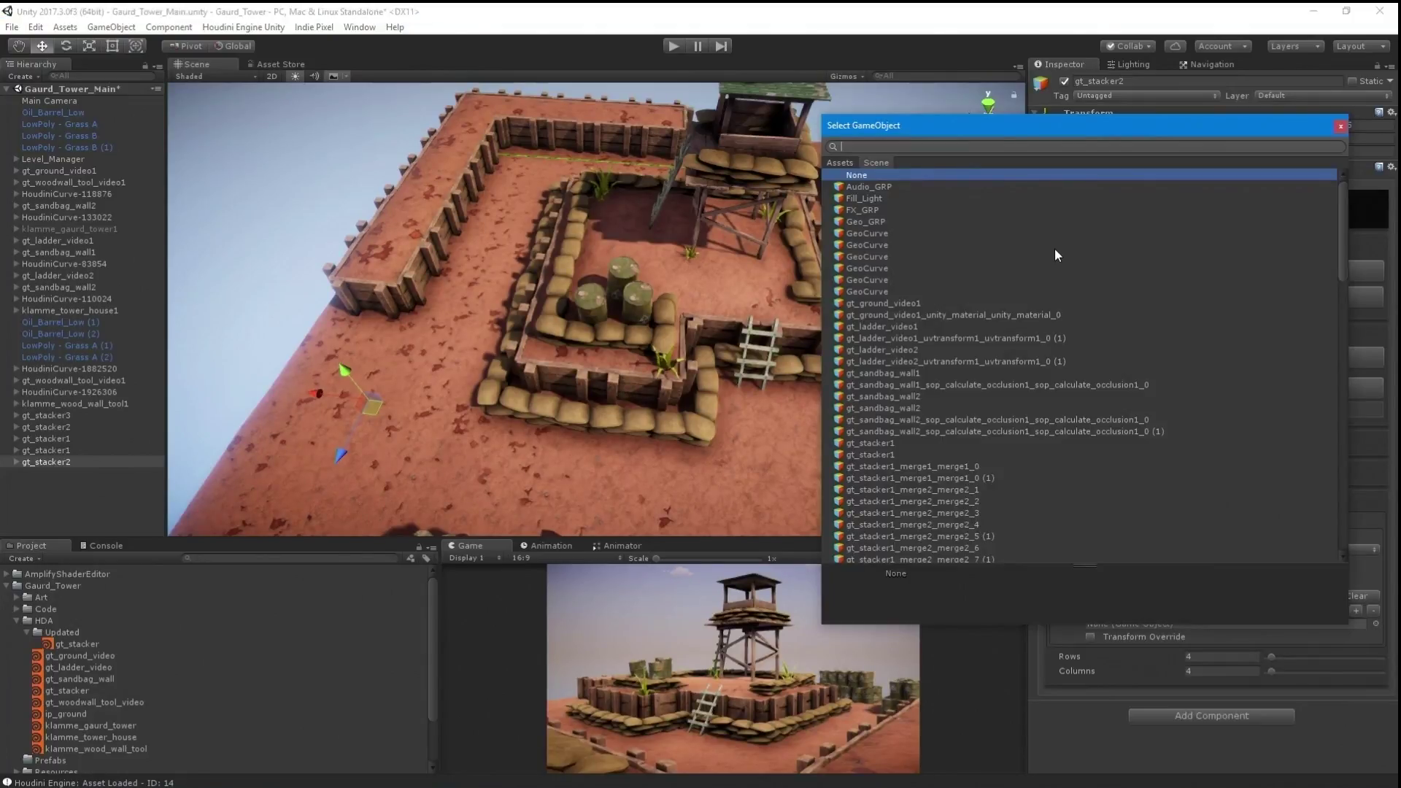
type("bar")
key("Down")
key("Return")
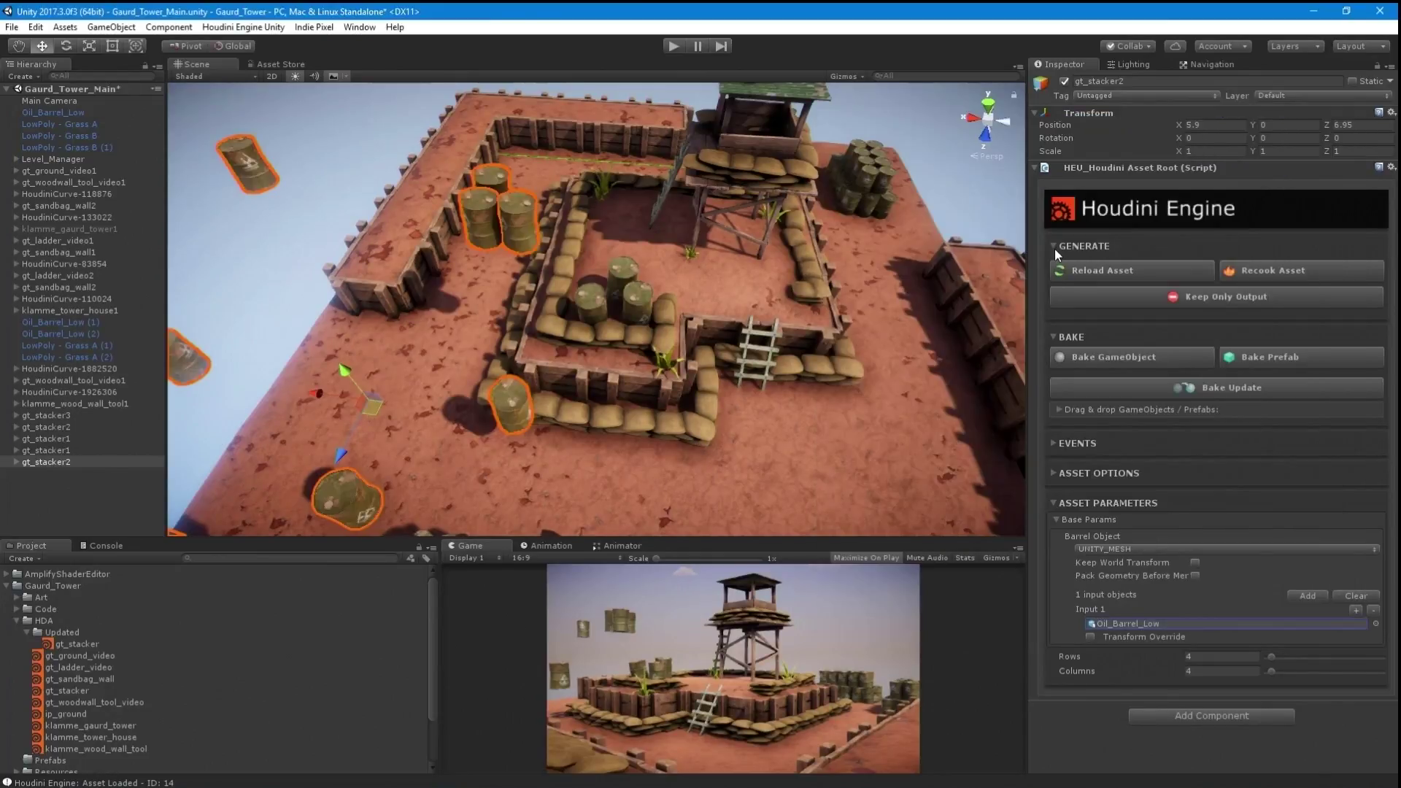
left_click(1153, 634)
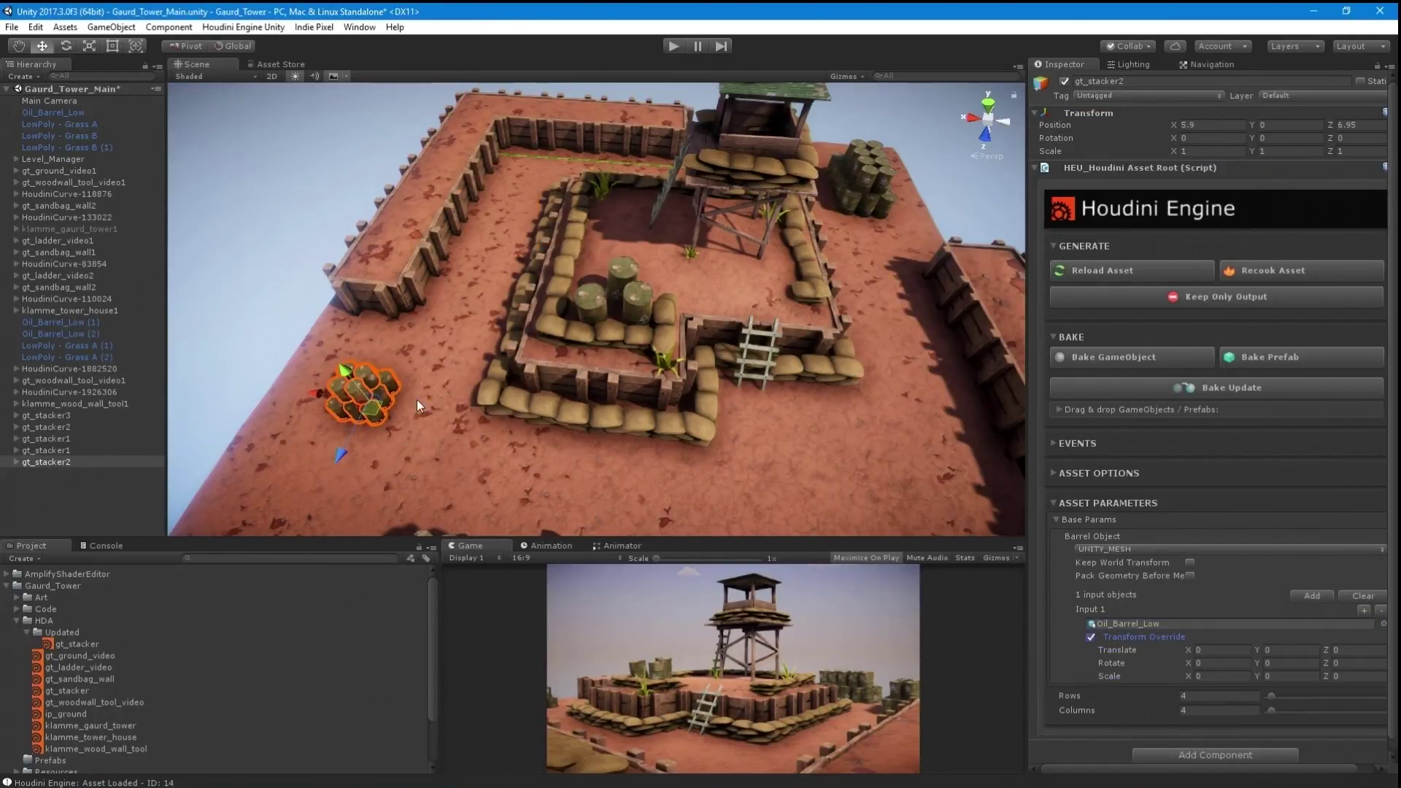
key("f")
left_click_drag(628, 365, 996, 175, "alt")
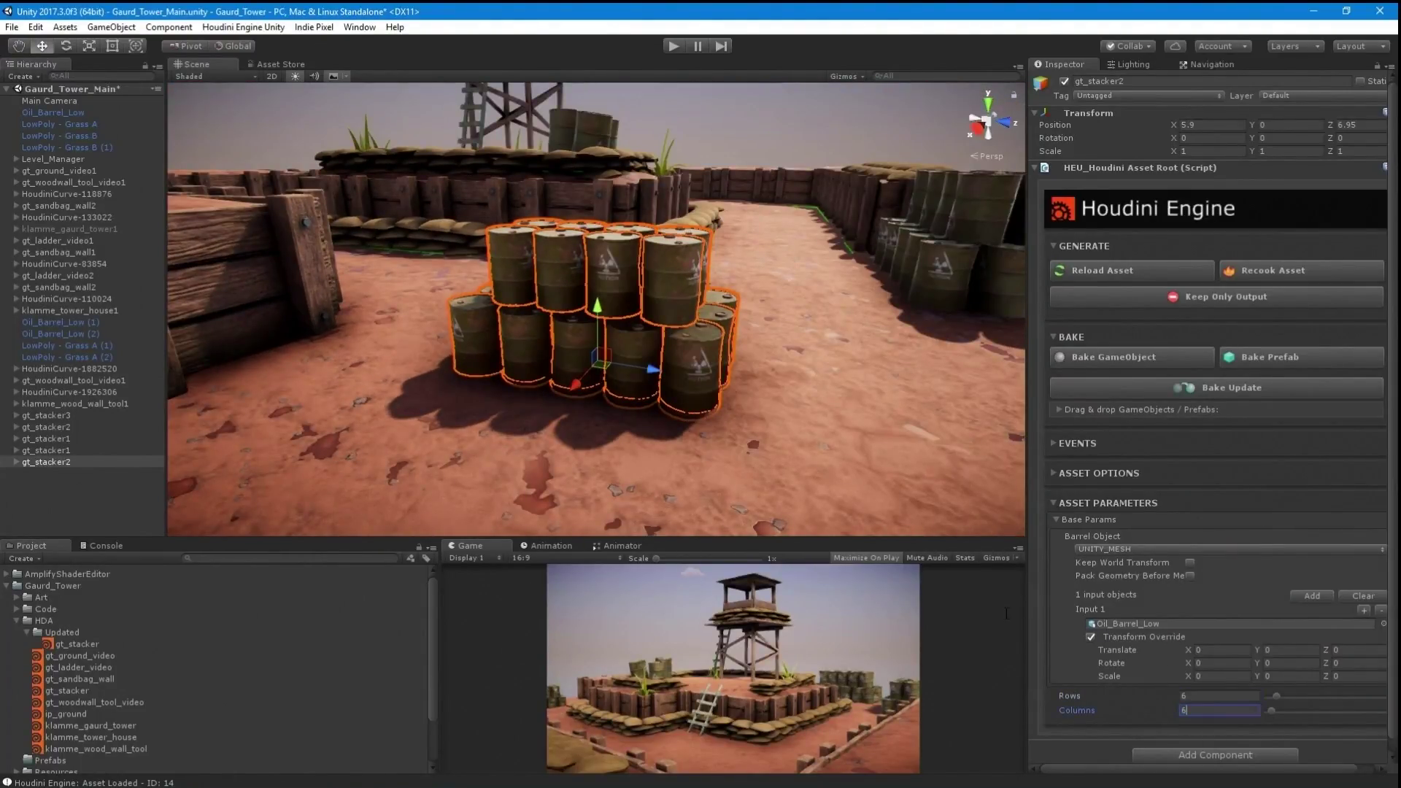
Step: Orbit around the enlarged gt_stacker2 barrel stack to inspect it
scroll(833, 290, "down", 4, "alt")
left_click_drag(833, 290, 639, 243, "alt")
scroll(578, 410, "up", 3, "alt")
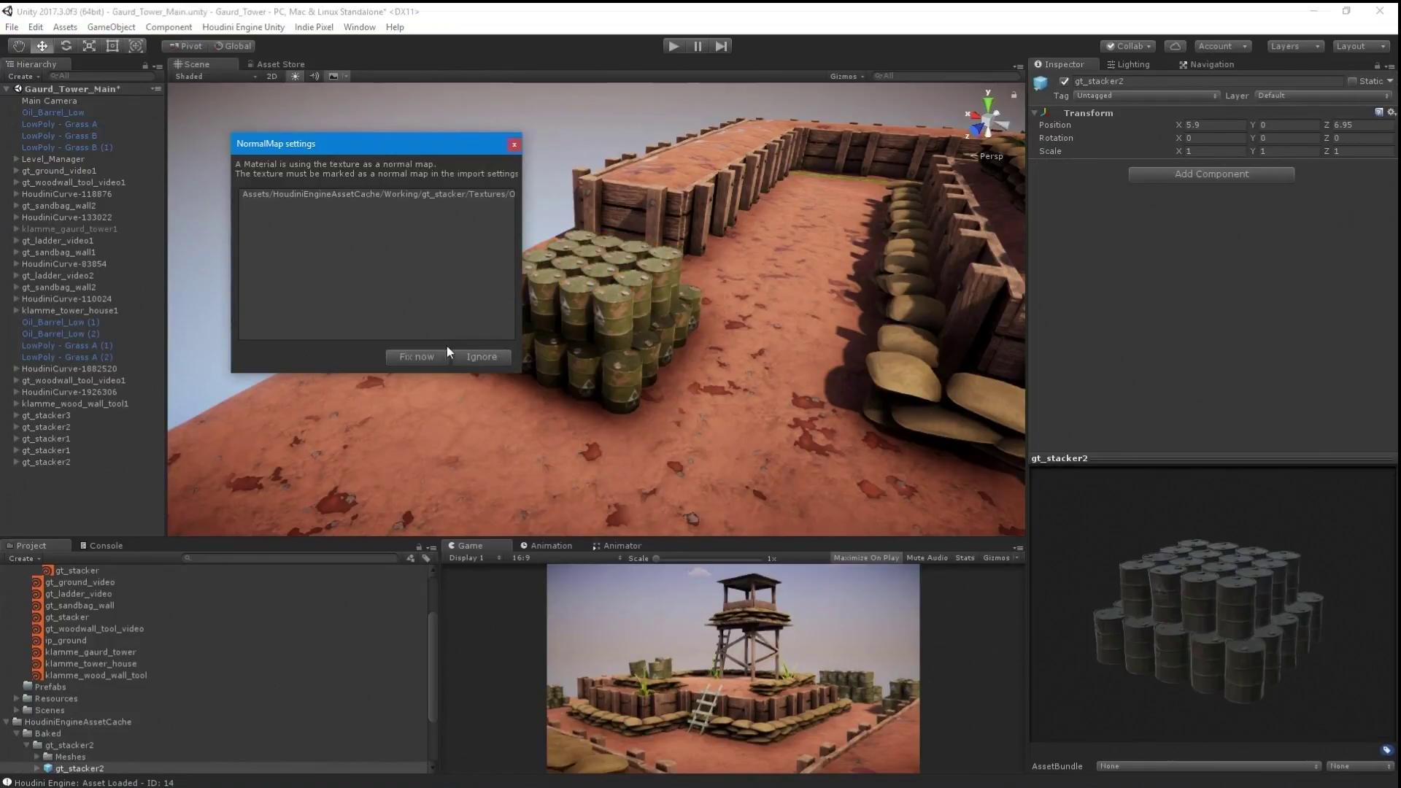
Step: Dismiss the NormalMap prompt, try placing the baked gt_stacker2 prefab, then undo it
key("Return")
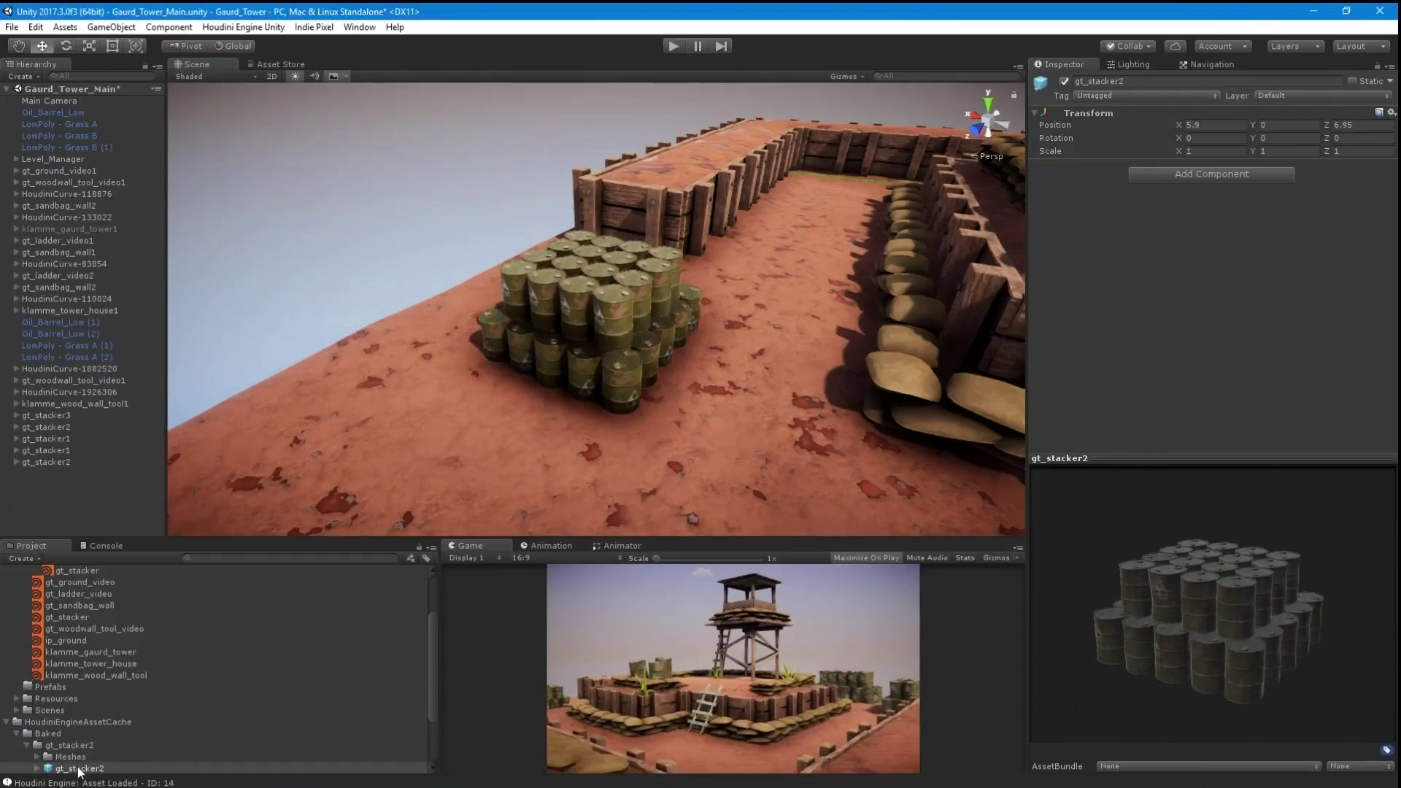
left_click_drag(769, 448, 769, 405)
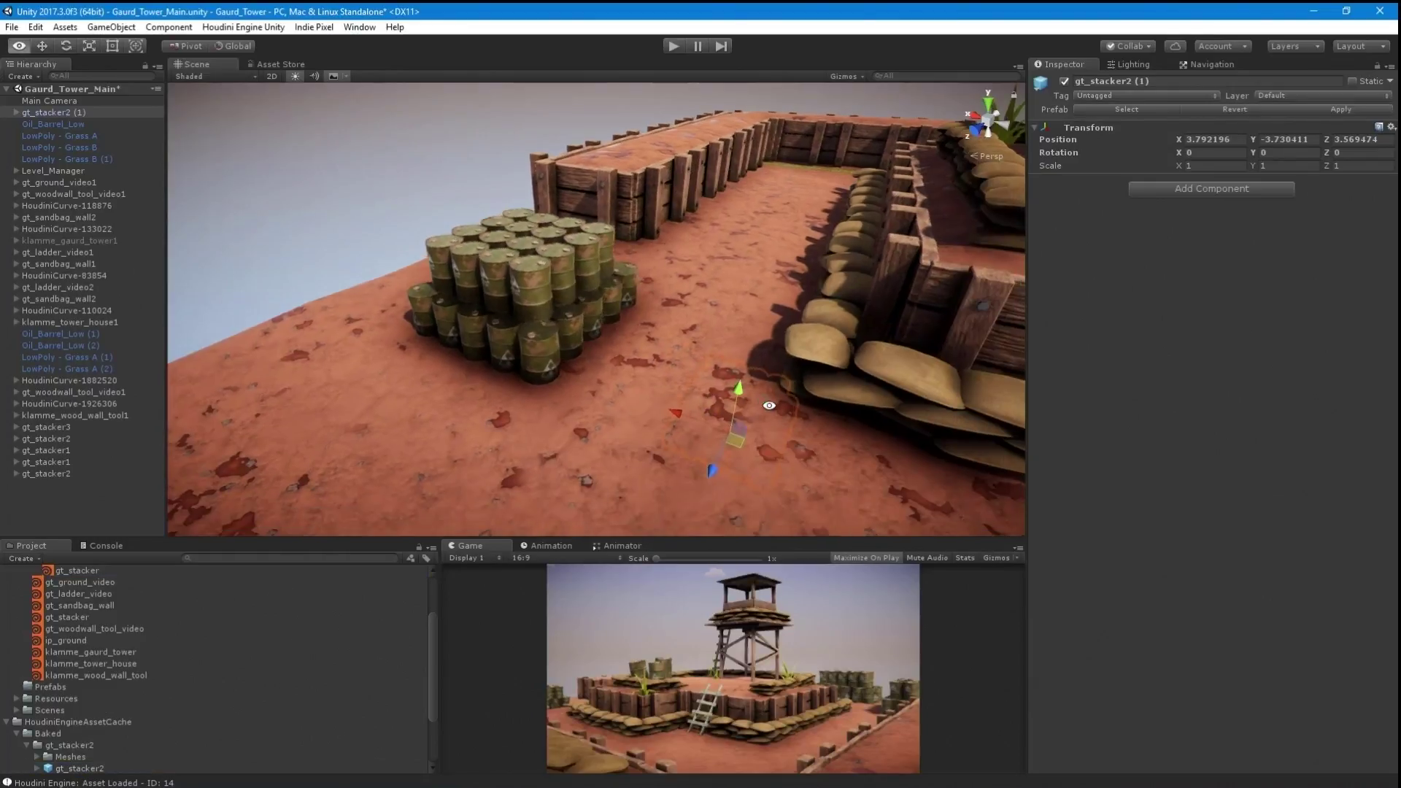
left_click(1391, 126)
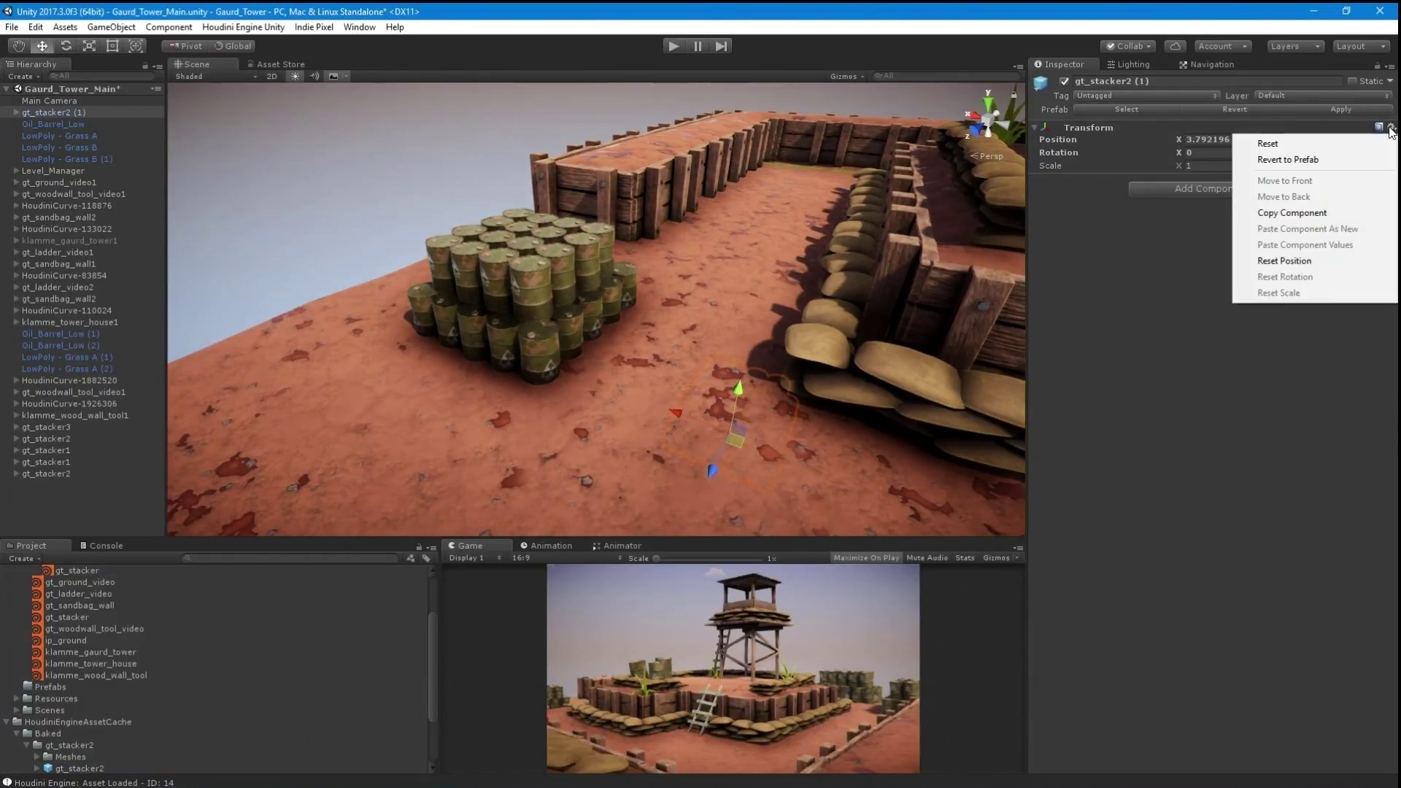
left_click(1351, 159)
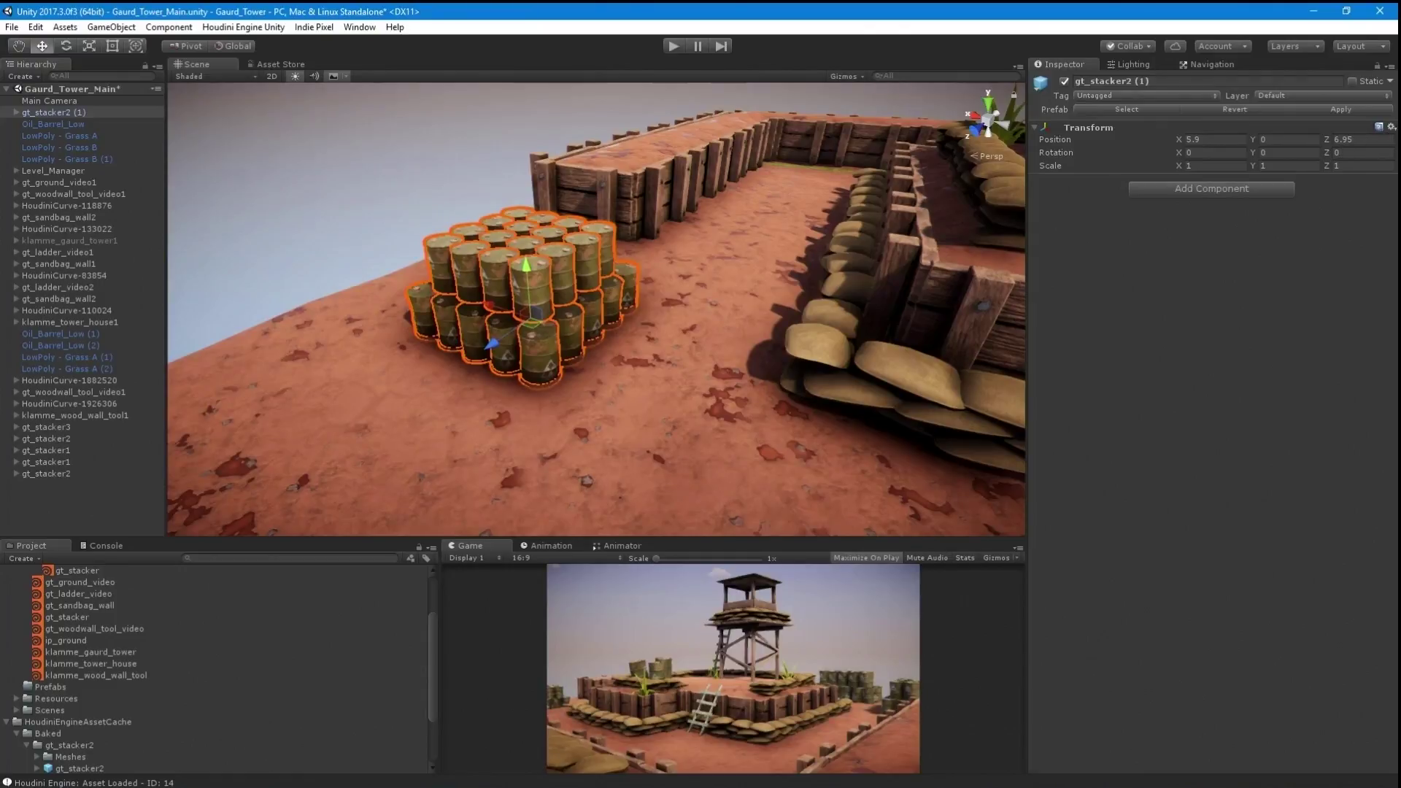
key("ctrl+z")
Step: Add the baked prefab as gt_stacker2 (1) and move it left beside the other stacks
left_click_drag(80, 768, 58, 496)
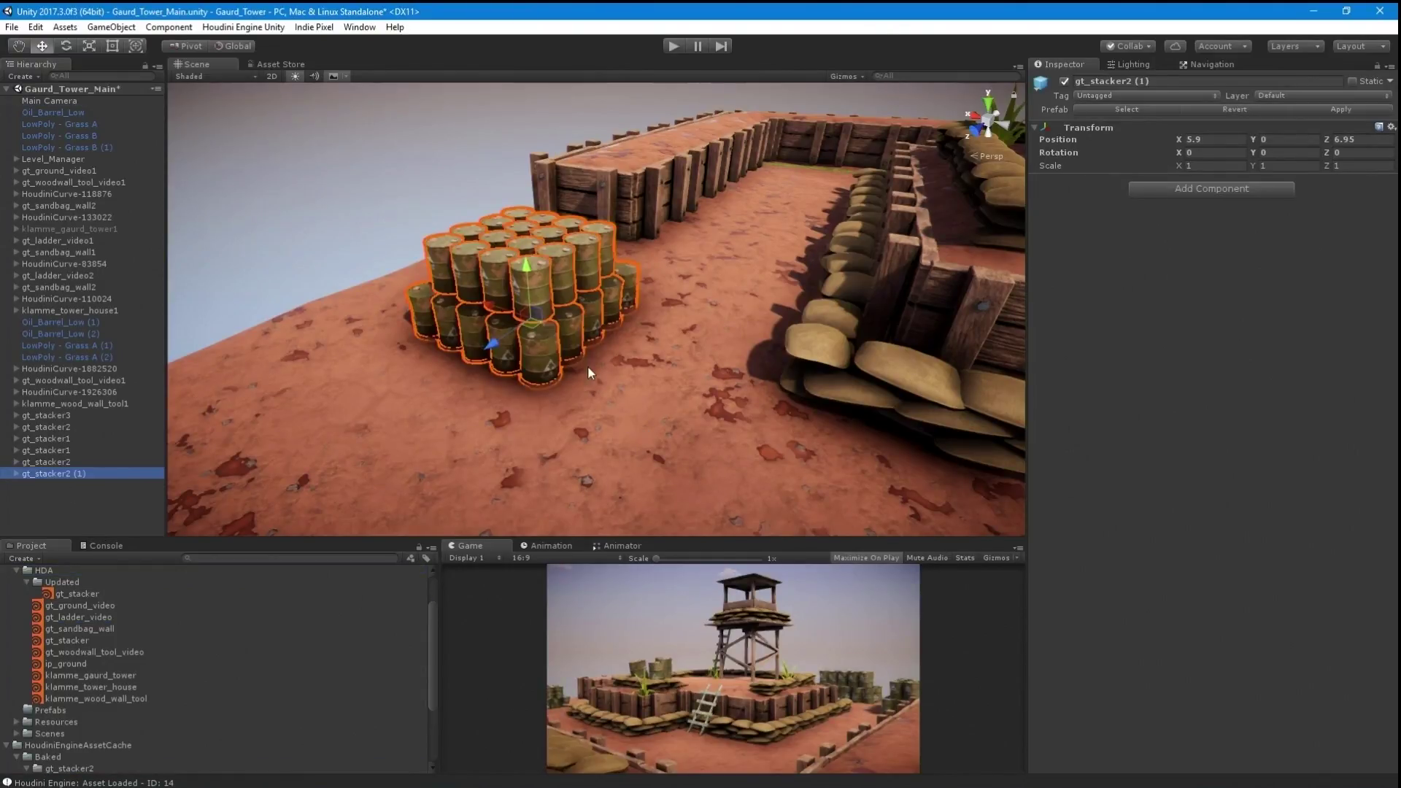
left_click_drag(537, 326, 252, 440)
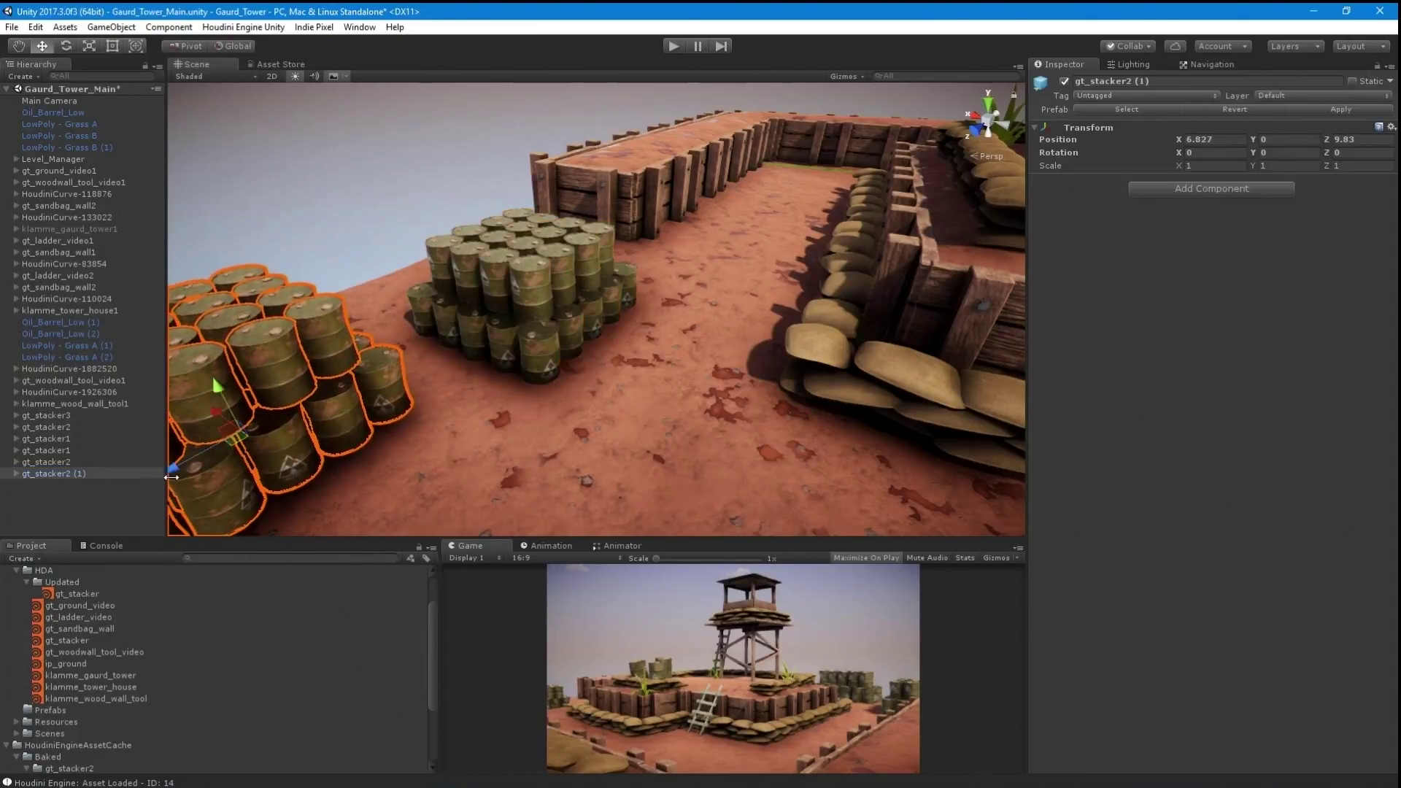
middle_click_drag(423, 387, 648, 315)
left_click(17, 474)
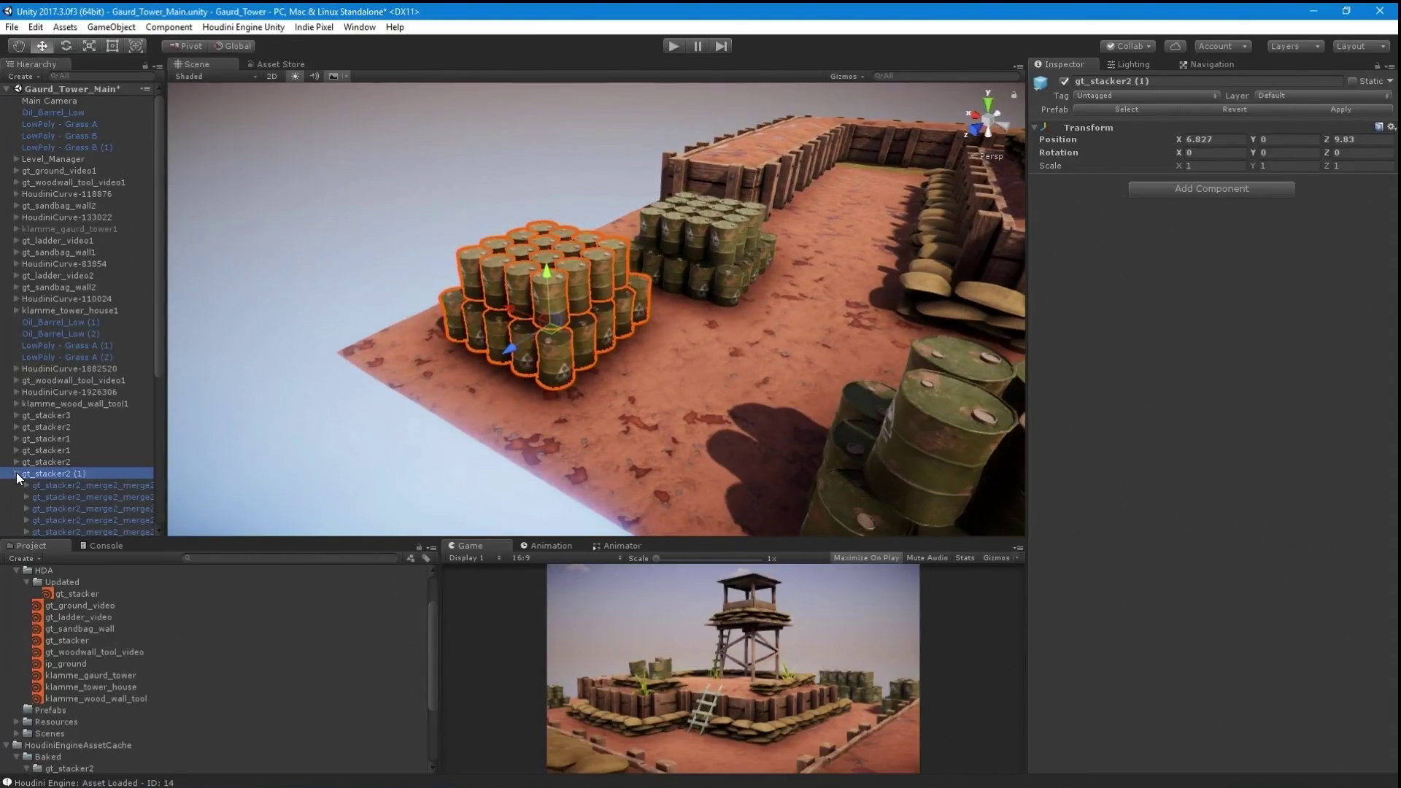
scroll(37, 455, "down", 3)
scroll(52, 470, "down", 3)
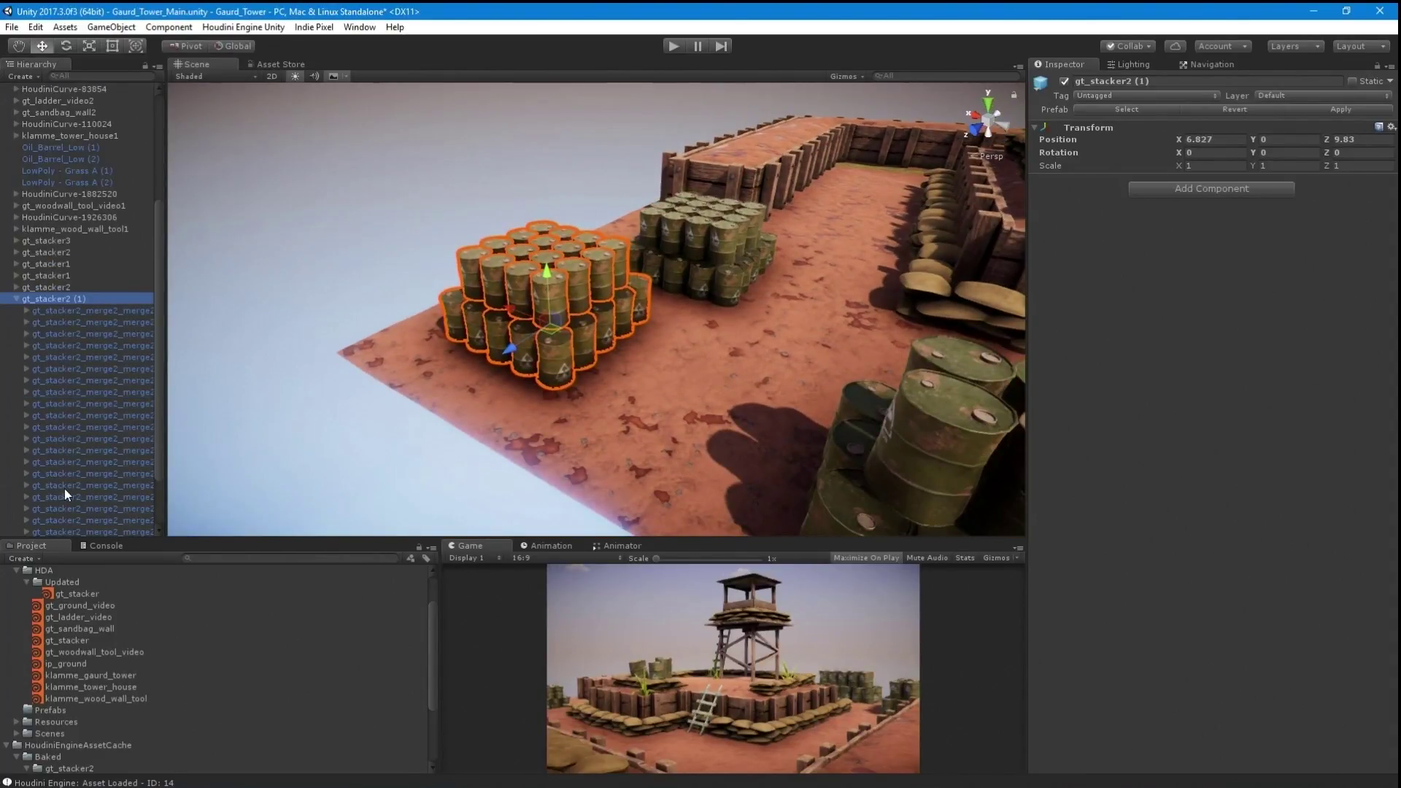
left_click(15, 299)
left_click_drag(544, 327, 552, 368, "alt")
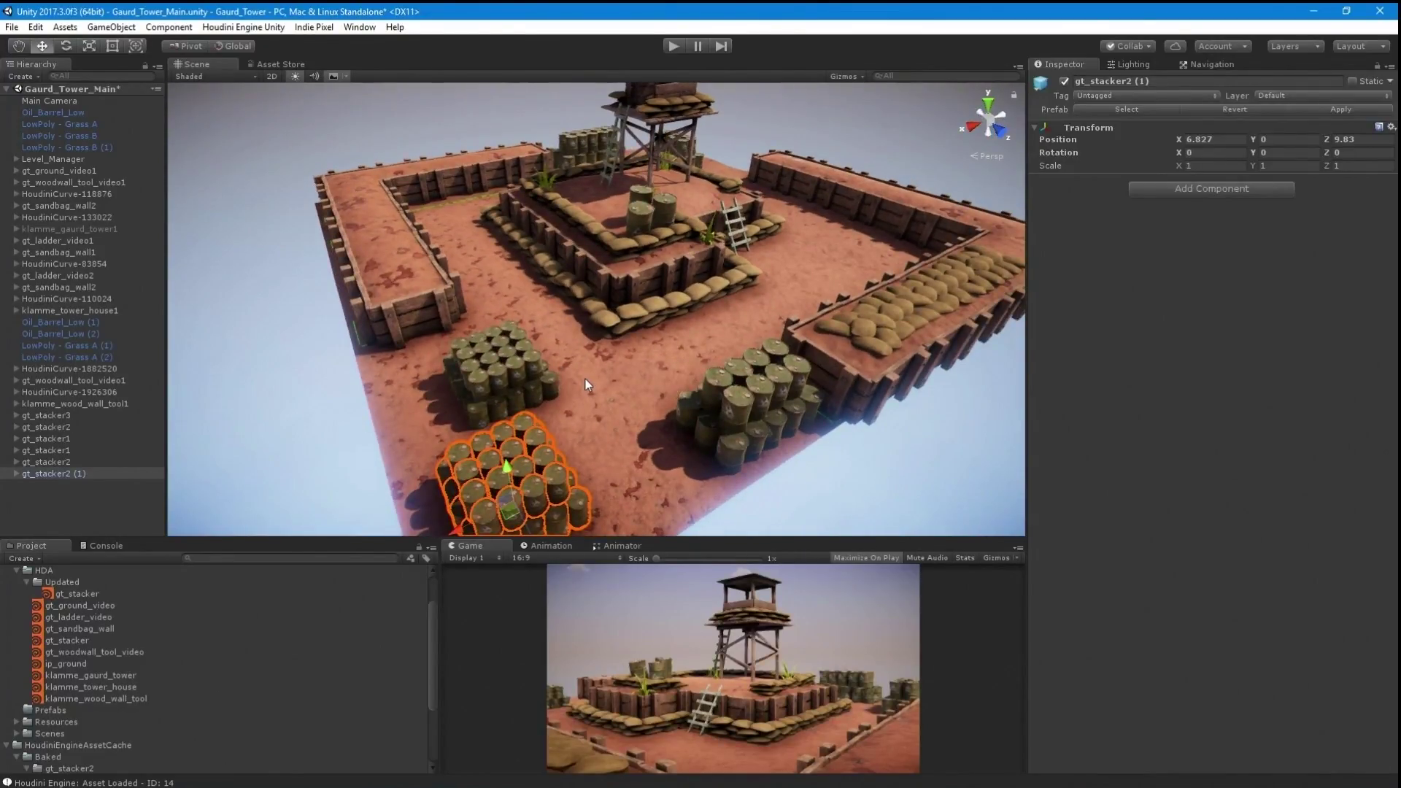
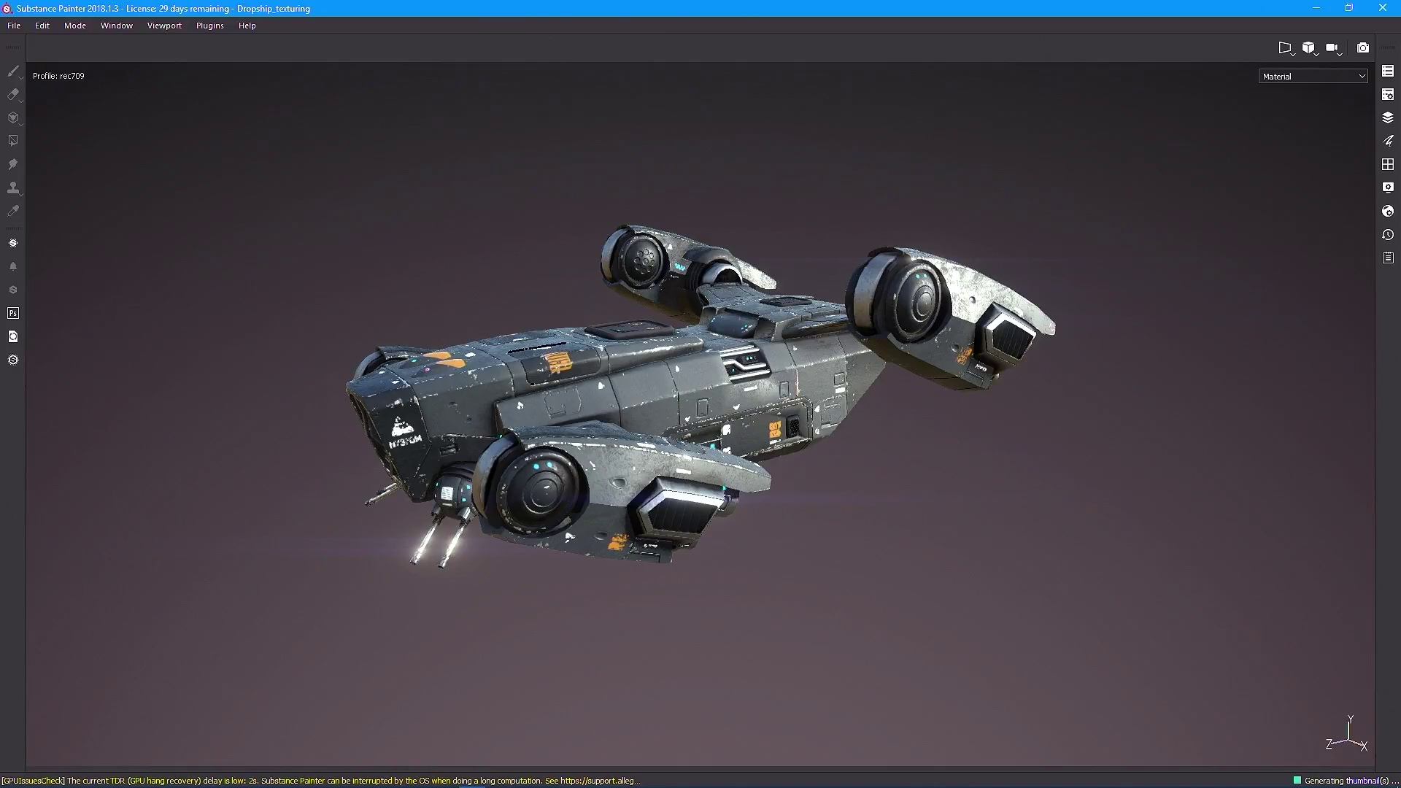
Step: Look over the textured rail gun in RailGun_Texturing, then switch to the Houdini window
key("alt+Tab")
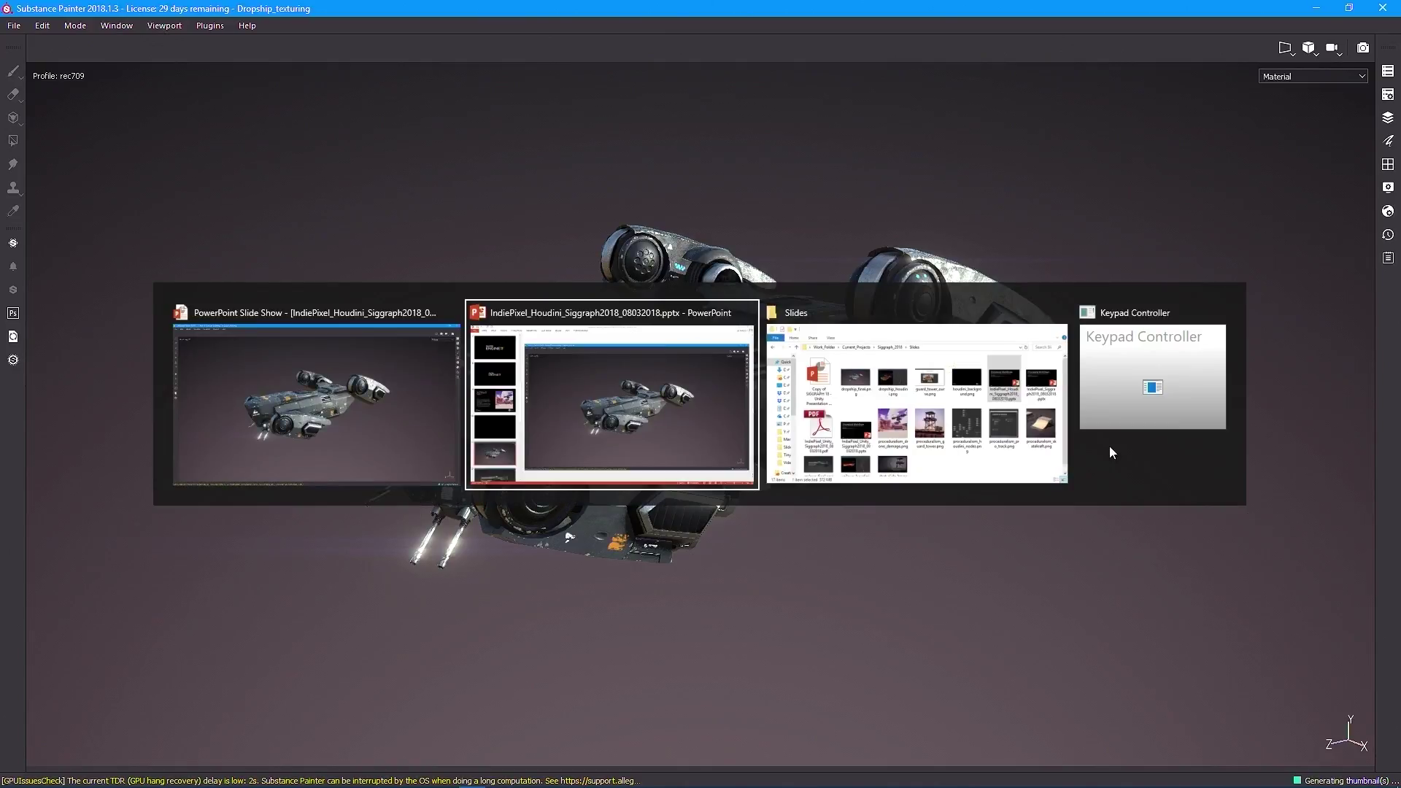
key("Escape")
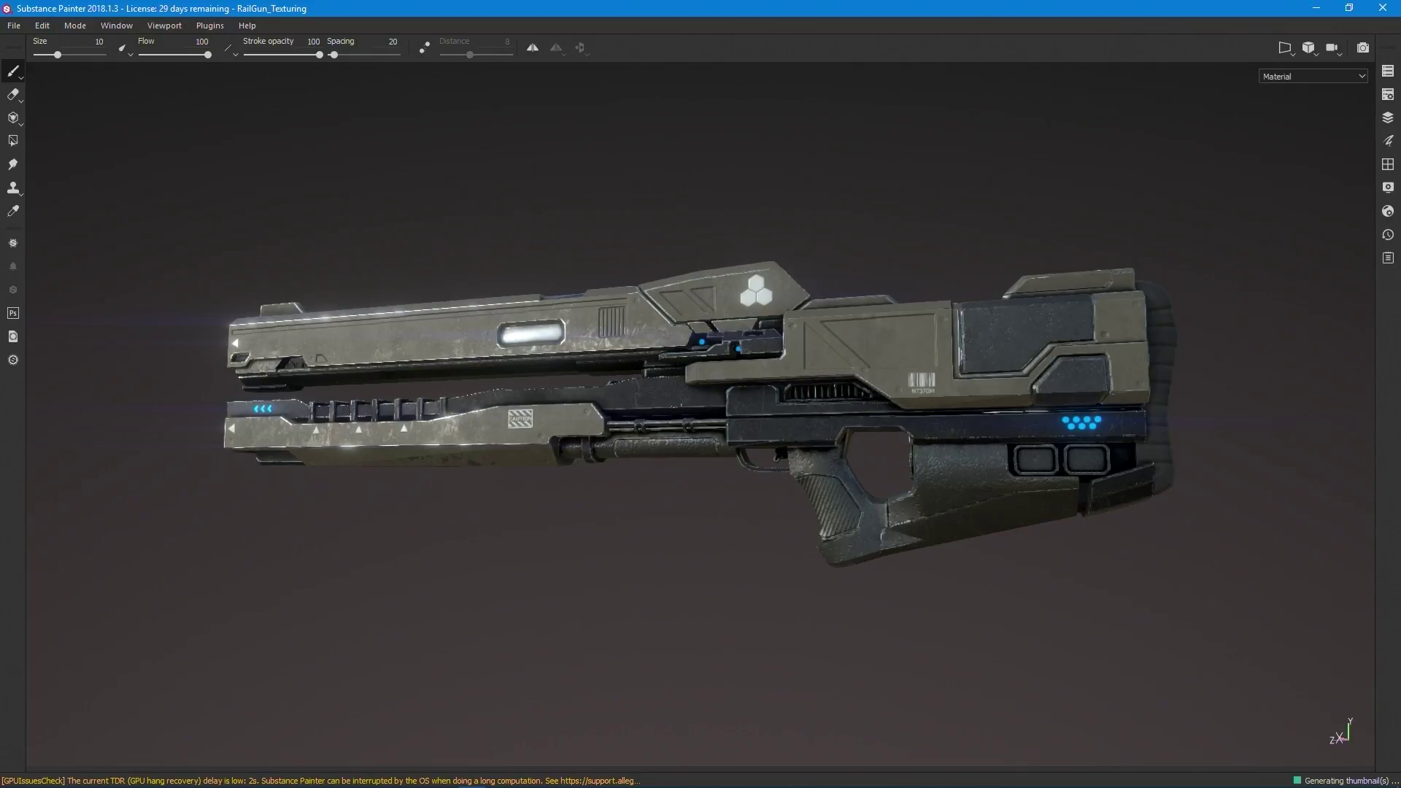
key("alt+Tab")
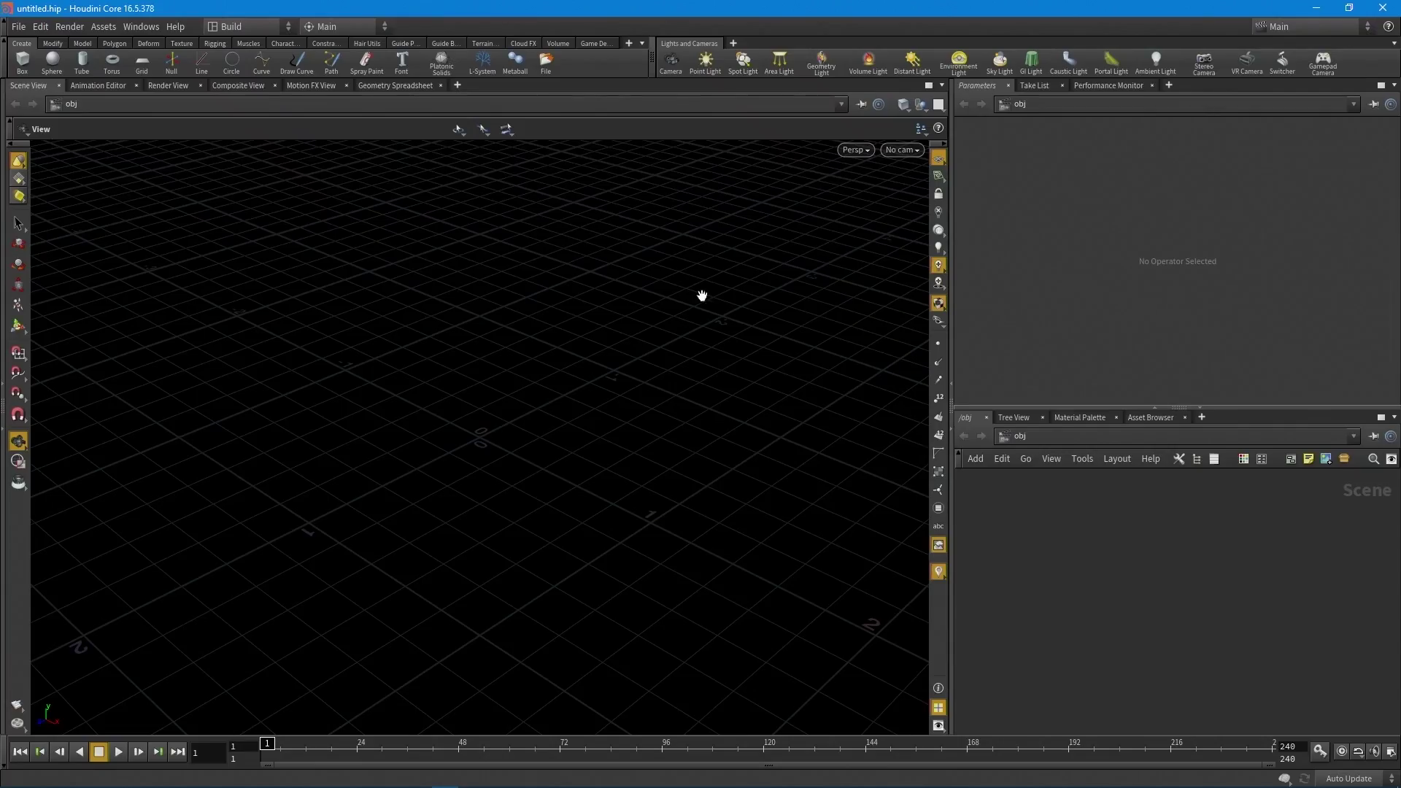
Step: Open Dropship.hip from the recent files list
left_click(18, 26)
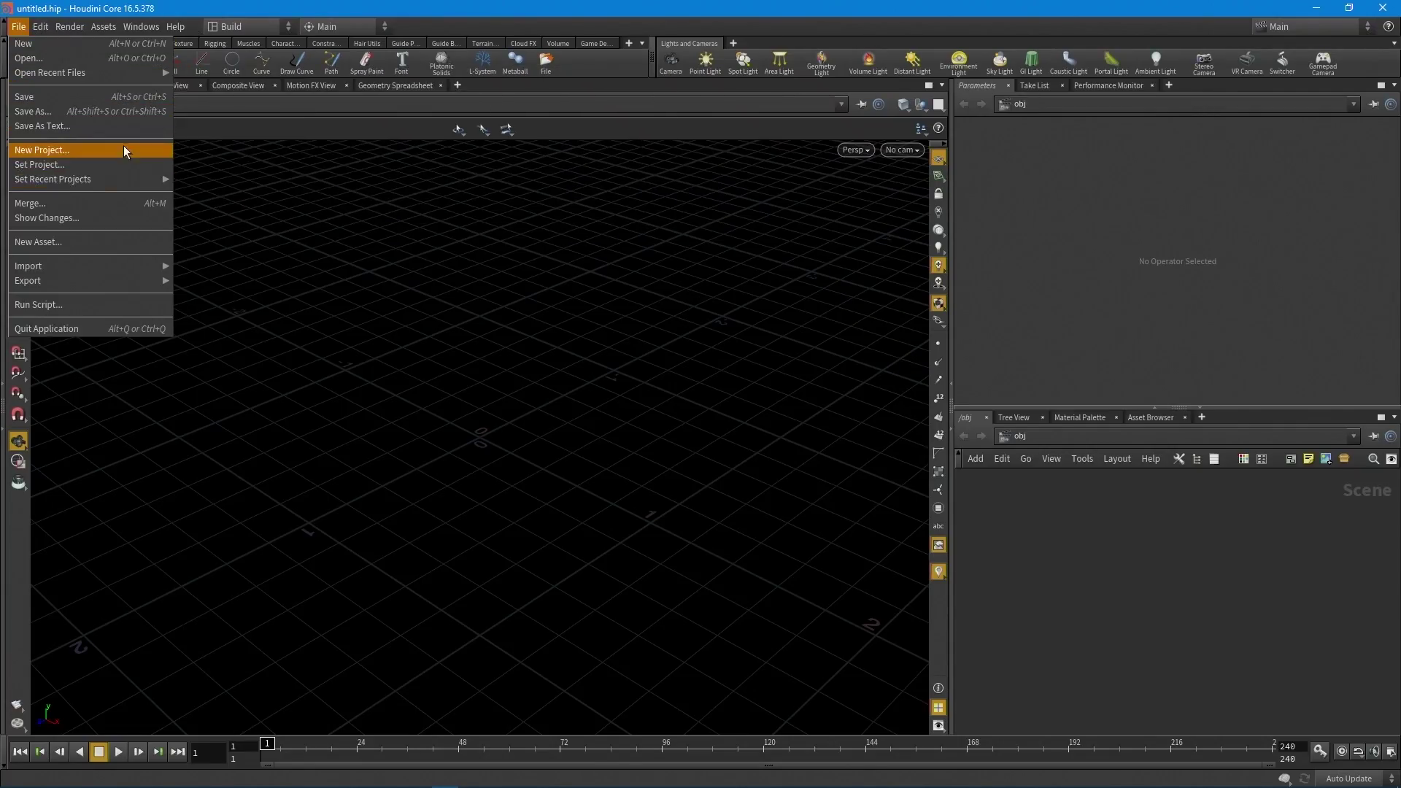
mouse_move(92, 73)
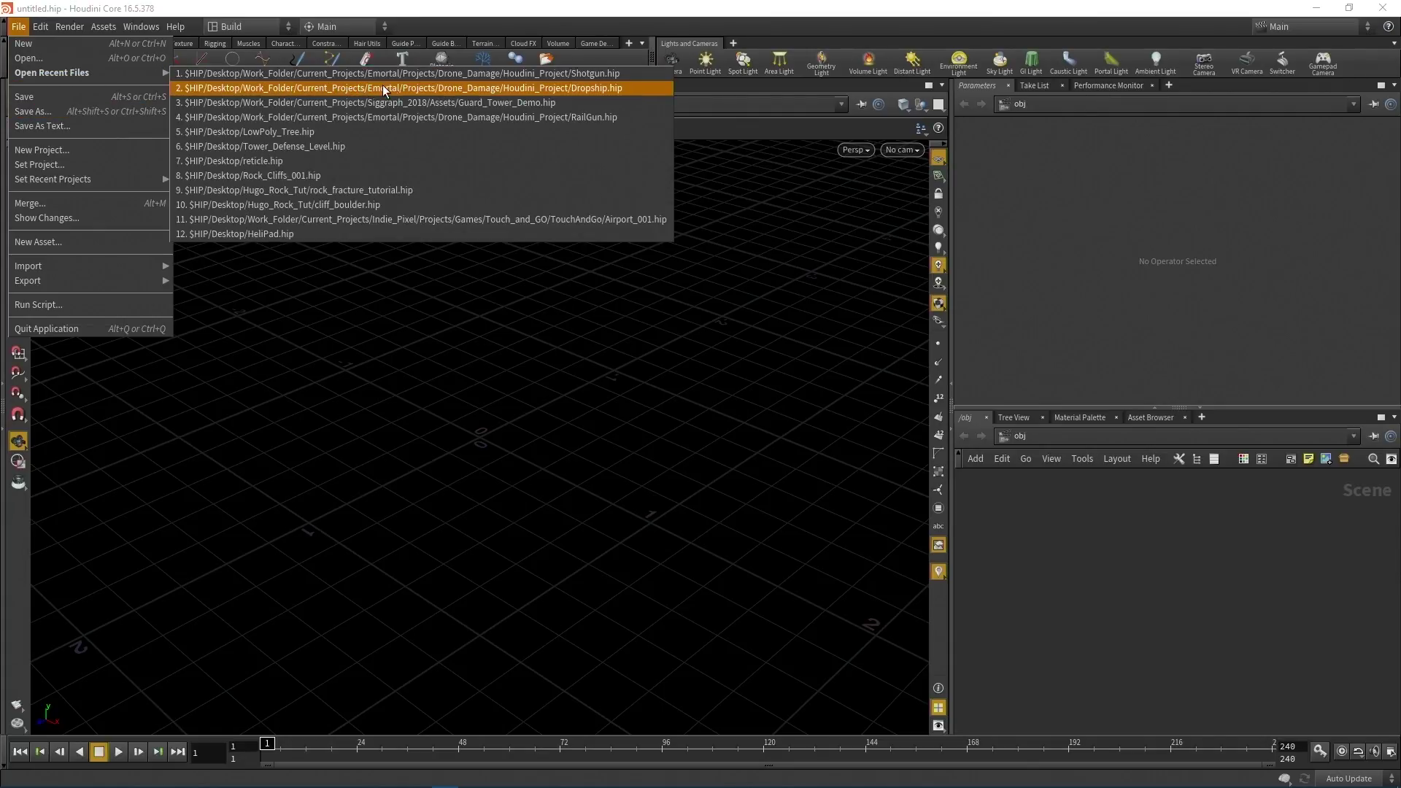
left_click(427, 91)
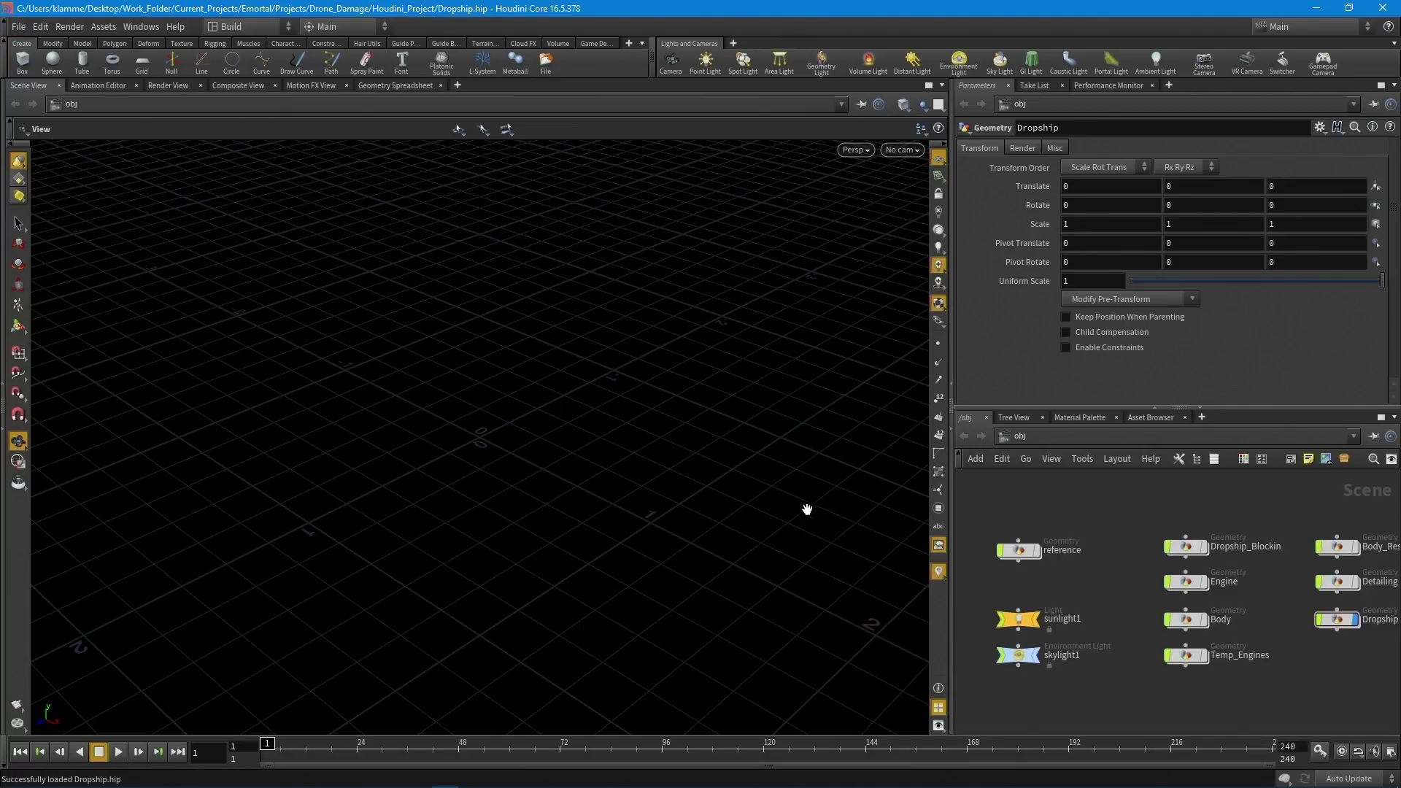
Step: Orbit the dropship side-on, then narrow the viewport and make the network editor taller
left_click_drag(694, 490, 750, 532)
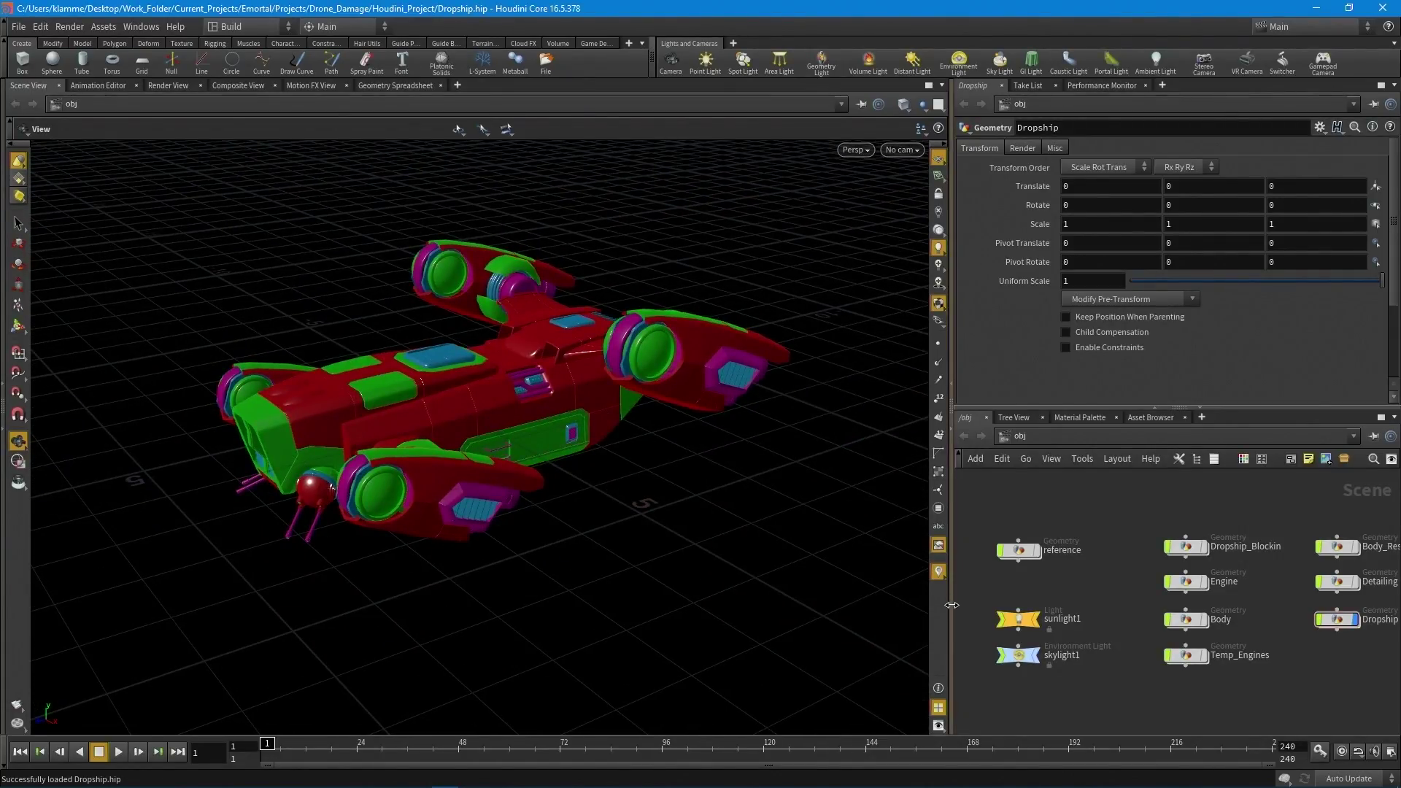
left_click_drag(951, 606, 762, 606)
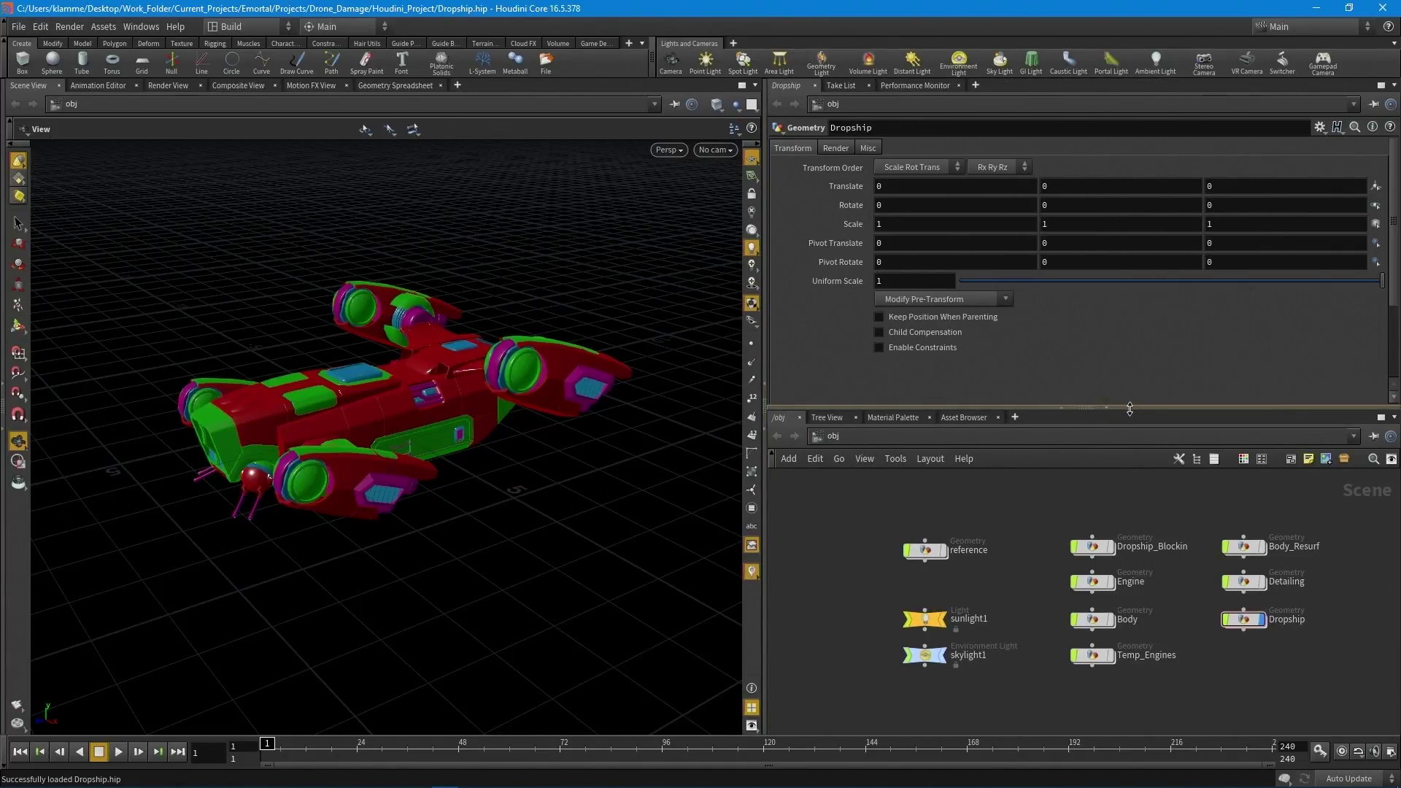
left_click_drag(1135, 407, 1127, 289)
Step: Frame the scene nodes, enter Dropship_Blockin, then dive into its Main_Body subnetwork
key("h")
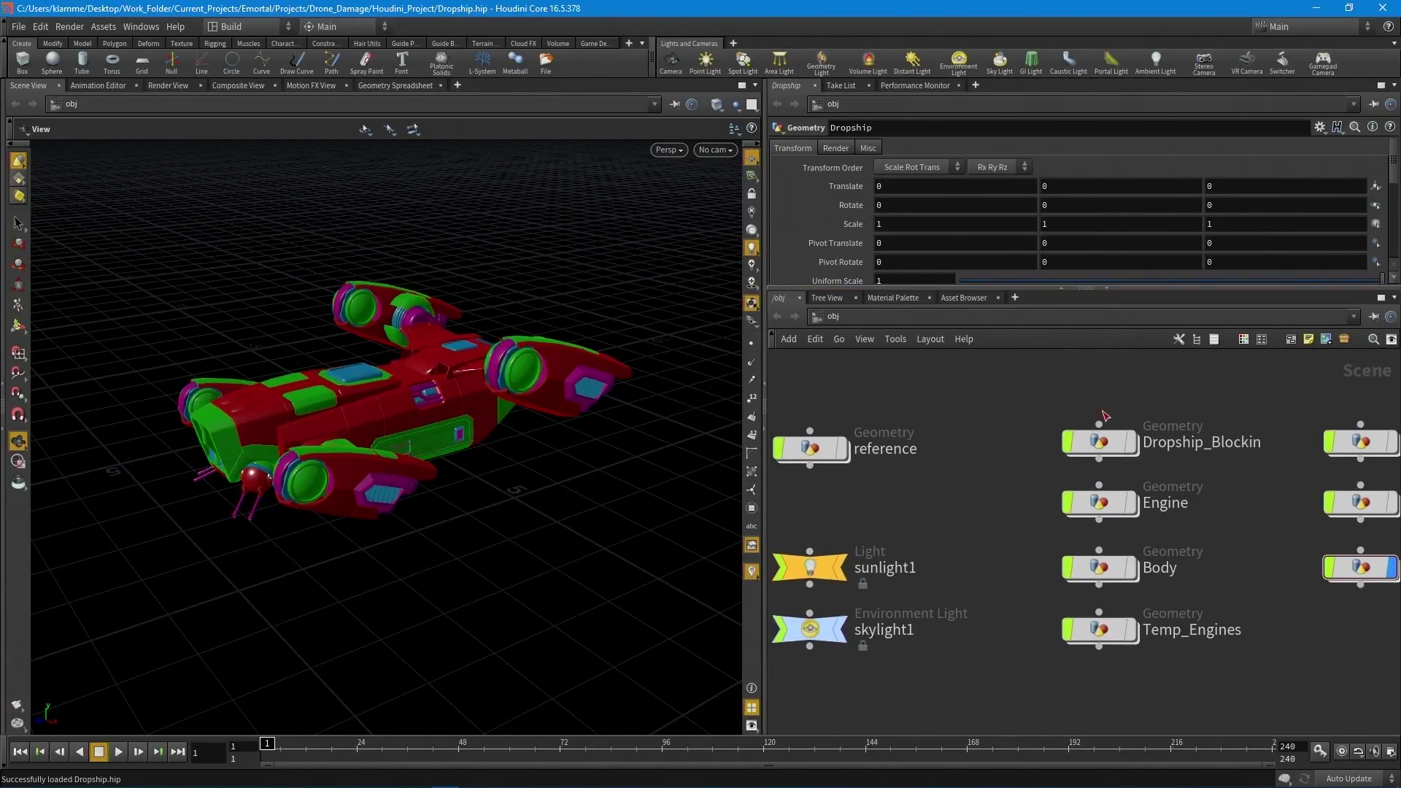
double_click(1095, 447)
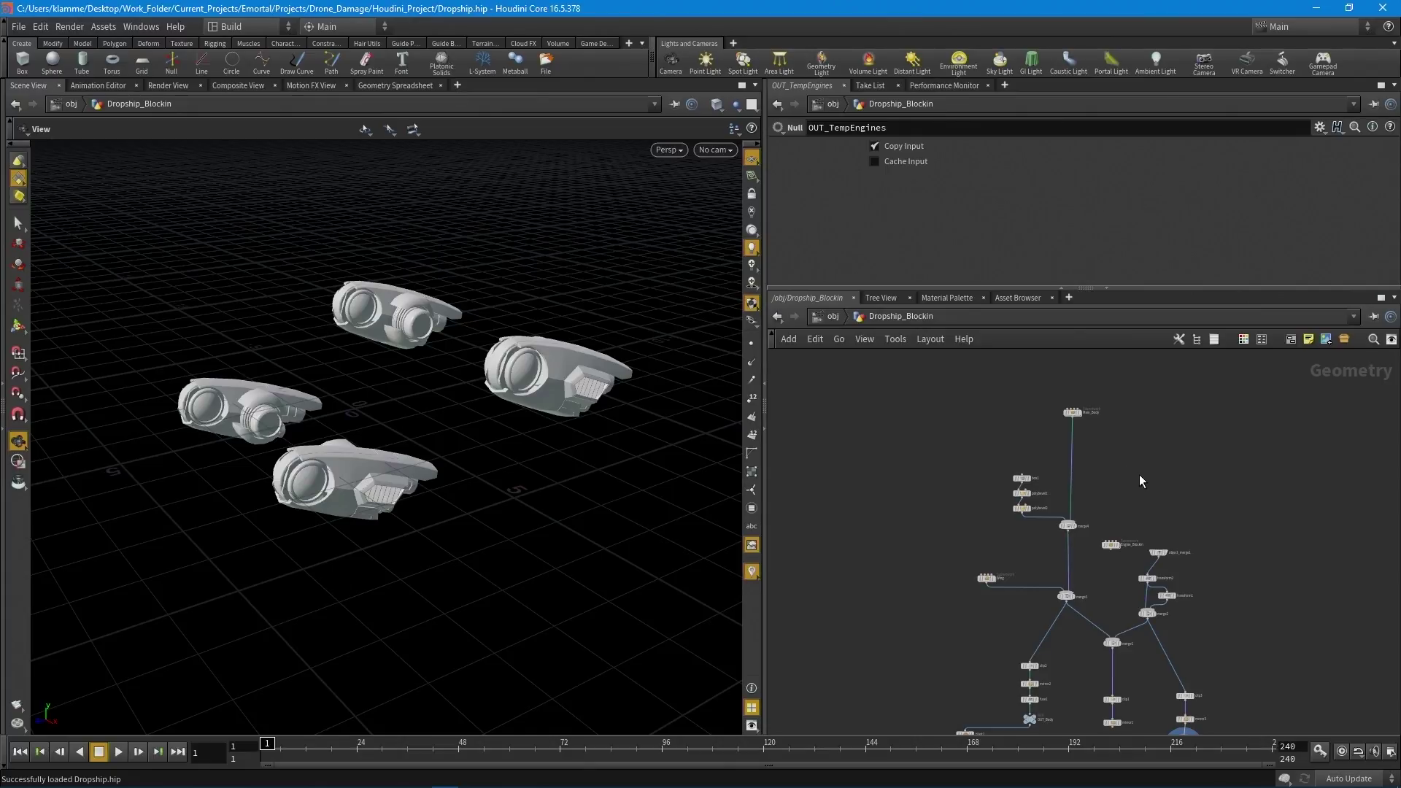
scroll(1110, 438, "up", 5)
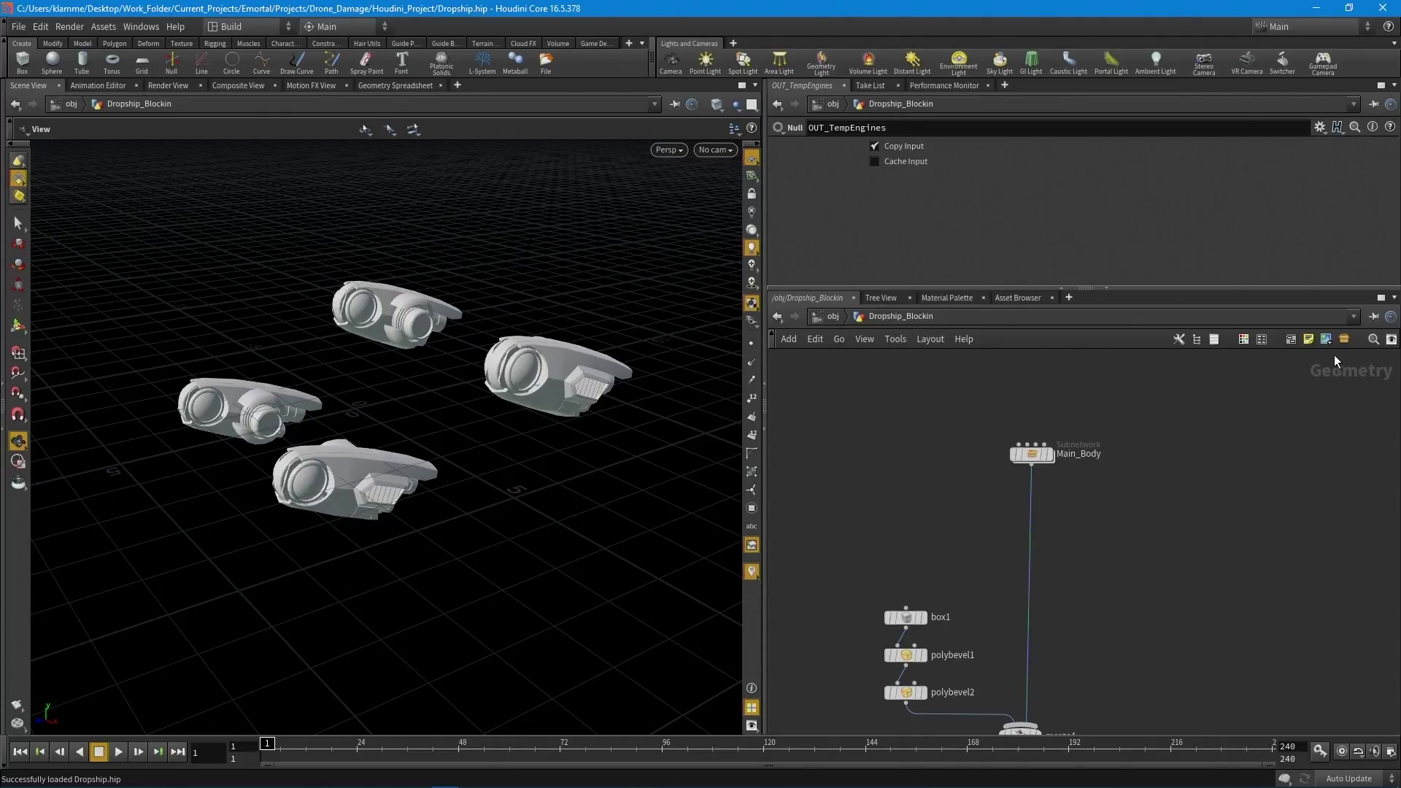
double_click(1031, 458)
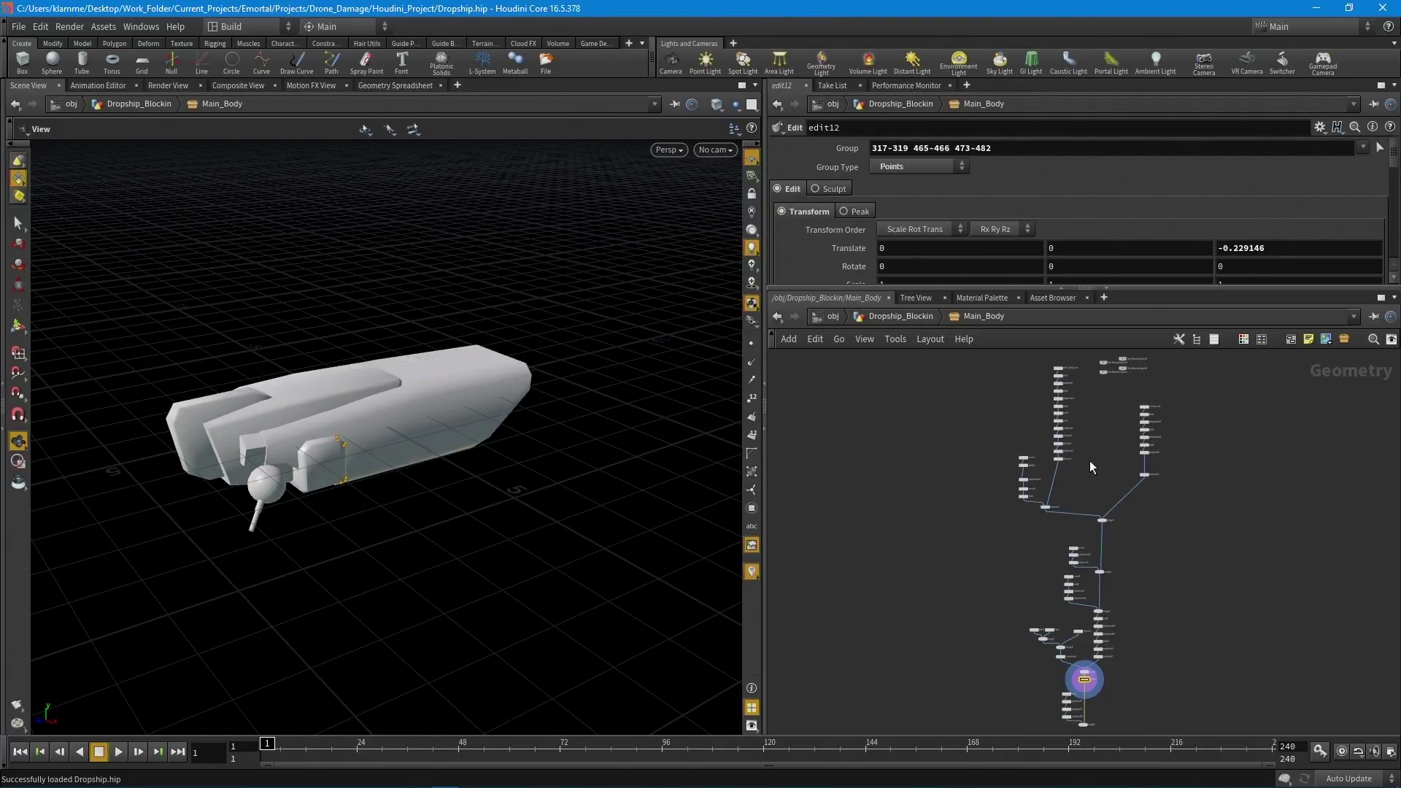
scroll(1055, 487, "up", 5)
scroll(1168, 481, "down", 2)
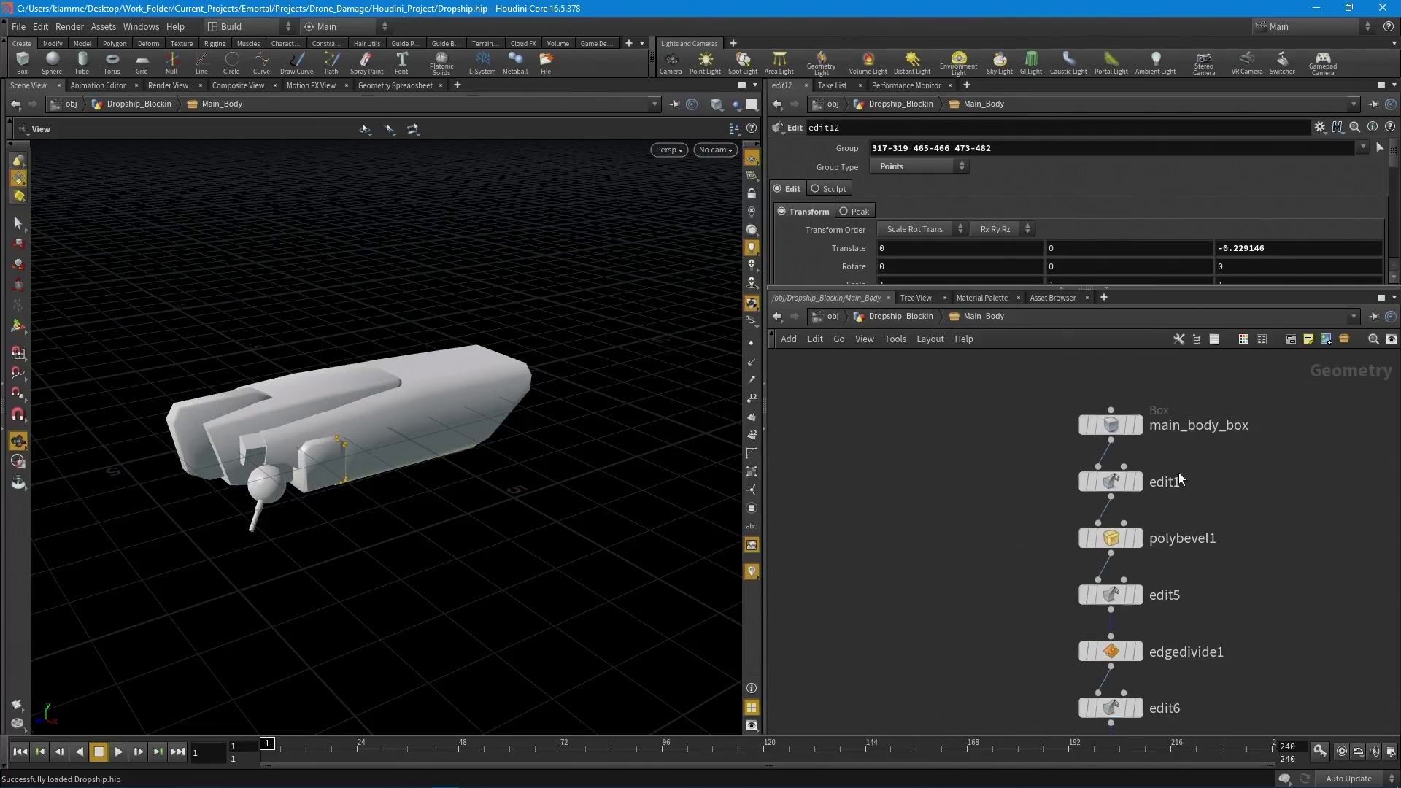
Step: Display the main_body_box, edit1 long box and dissolve2 beveled body in turn
left_click(1138, 425)
left_click_drag(488, 495, 463, 475)
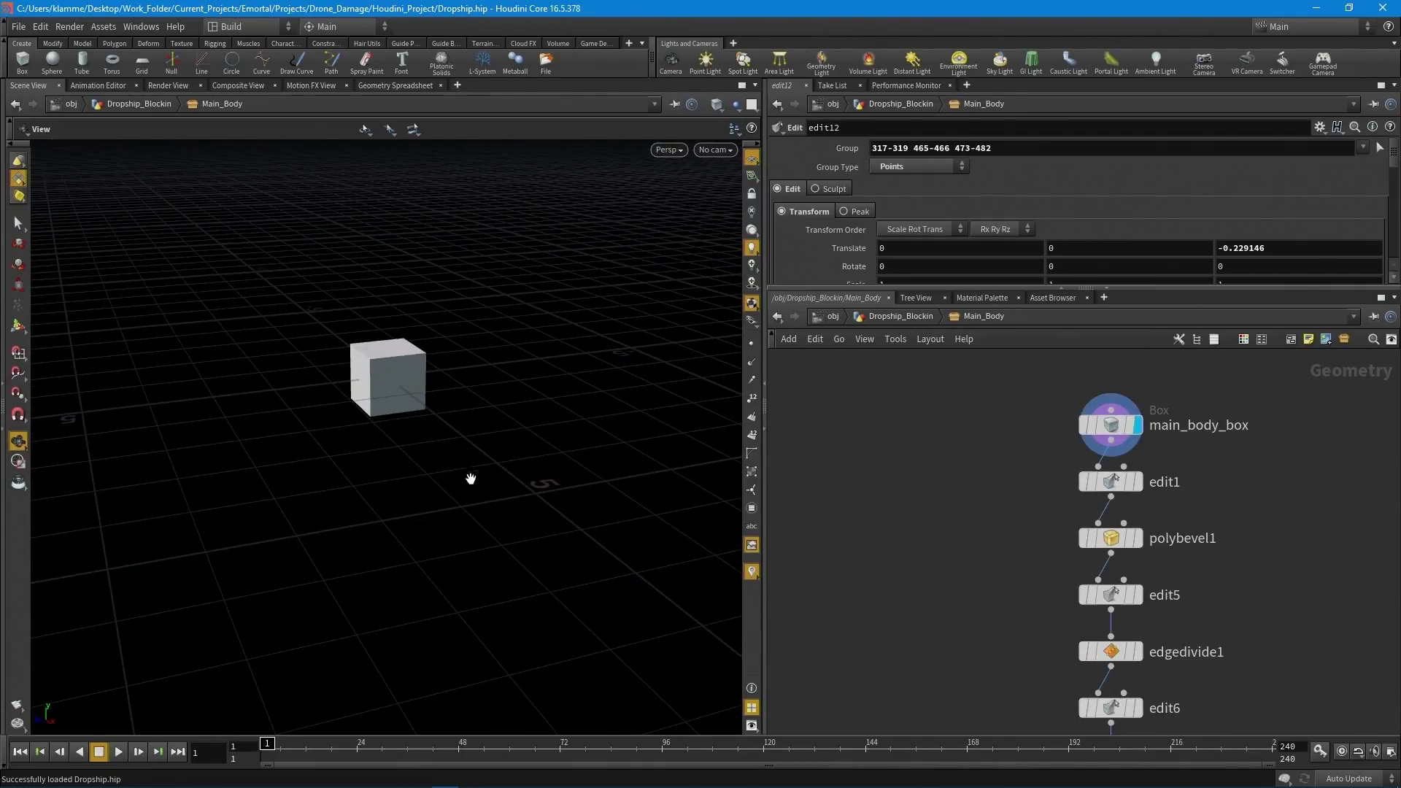
middle_click_drag(1154, 515, 1121, 452)
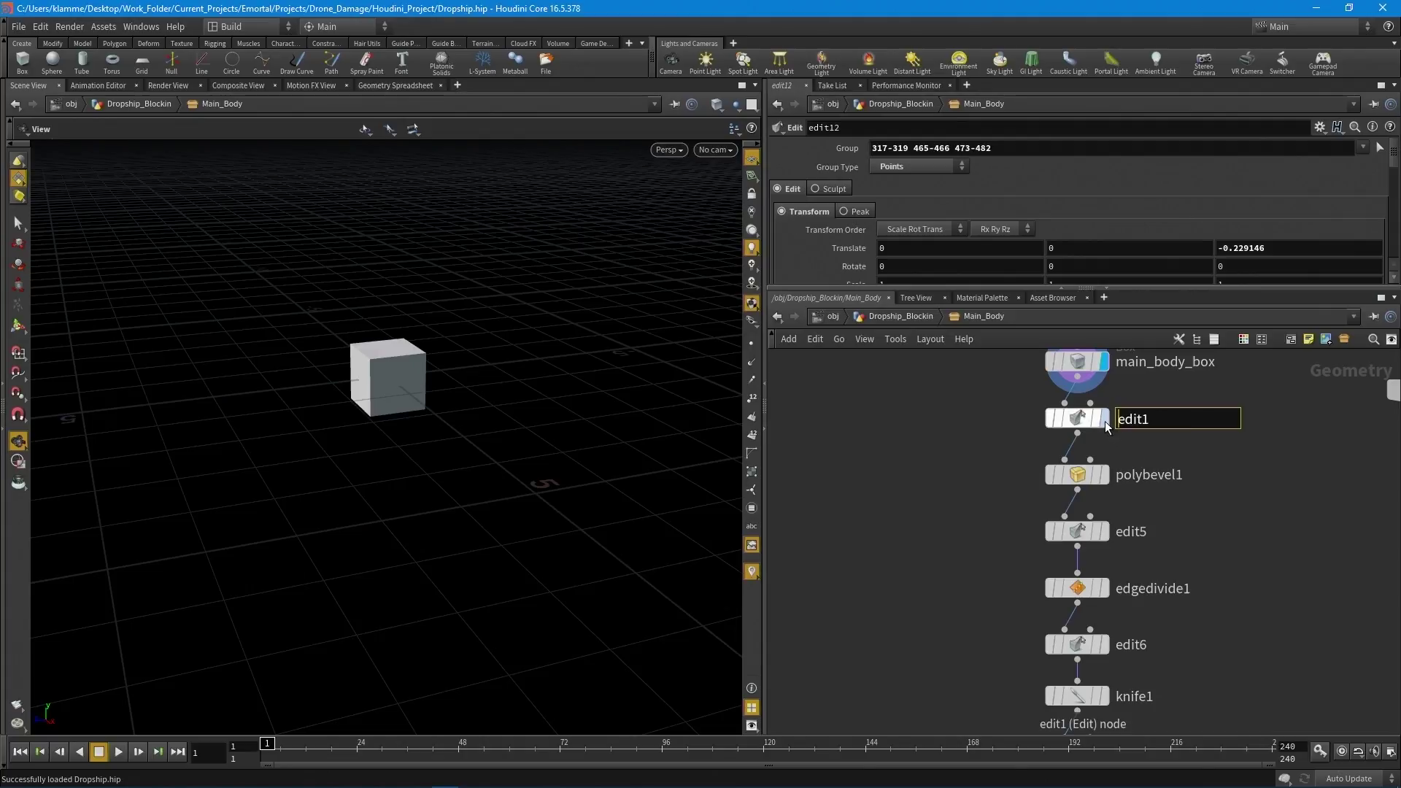
left_click(1103, 418)
scroll(1134, 614, "down", 3)
middle_click_drag(1137, 730, 1107, 573)
scroll(1080, 573, "up", 3)
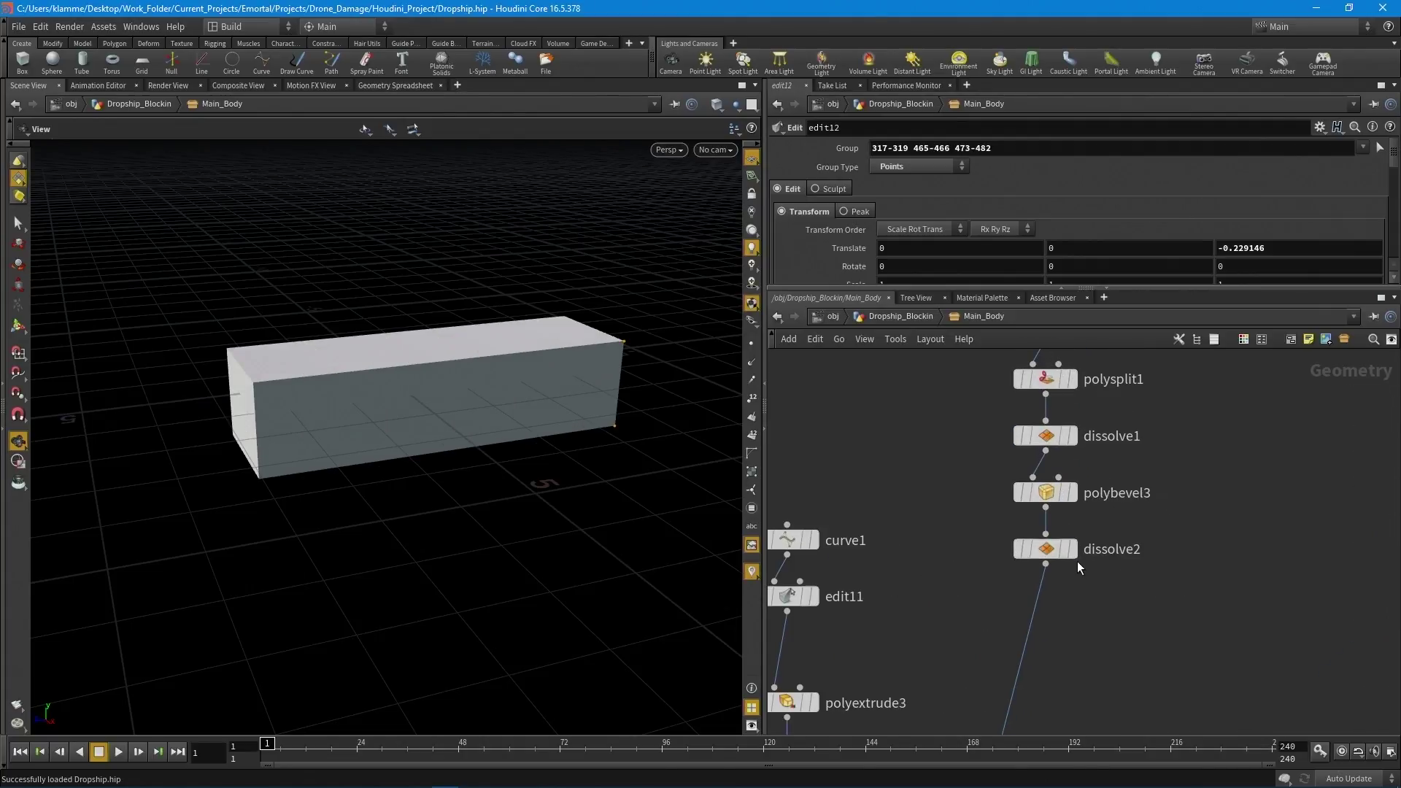
left_click(1073, 548)
middle_click_drag(1079, 731, 1024, 575)
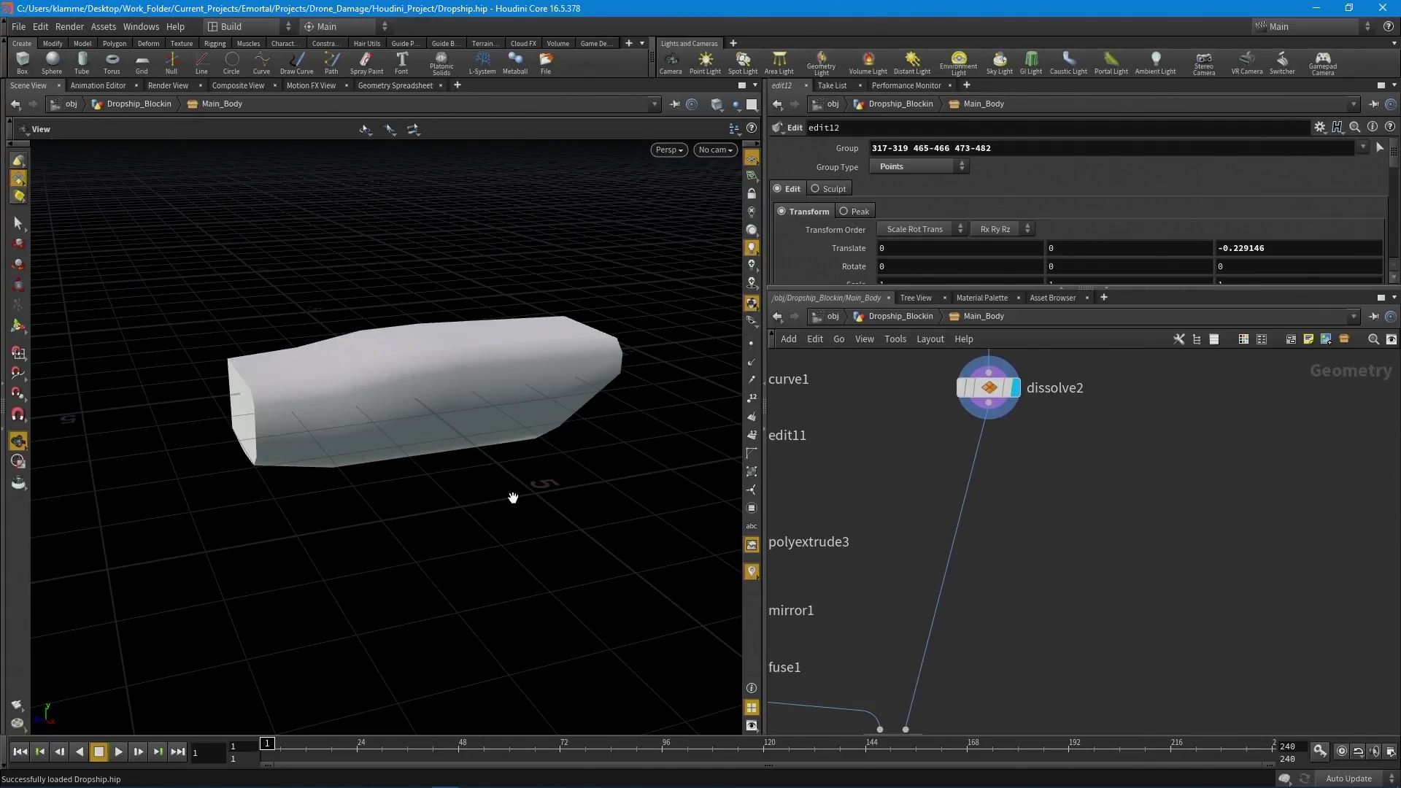
Step: Overlay wireframe on the shaded body and display the boolean1 cut result
key("shift+w")
scroll(516, 514, "down", 3)
left_click_drag(515, 513, 464, 467)
scroll(1126, 635, "down", 3)
middle_click_drag(1065, 684, 1076, 547)
scroll(1033, 574, "up", 3)
scroll(1033, 574, "up", 1)
left_click(1008, 546)
Step: Display merge3, then step through cockpit_box, edit4's extruded hull and merge1
mouse_move(499, 442)
left_mouse_down()
mouse_move(472, 458)
mouse_move(533, 435)
mouse_move(473, 434)
left_mouse_up()
scroll(1160, 531, "down", 3)
middle_click_drag(1313, 634, 1055, 609)
scroll(1057, 608, "up", 4)
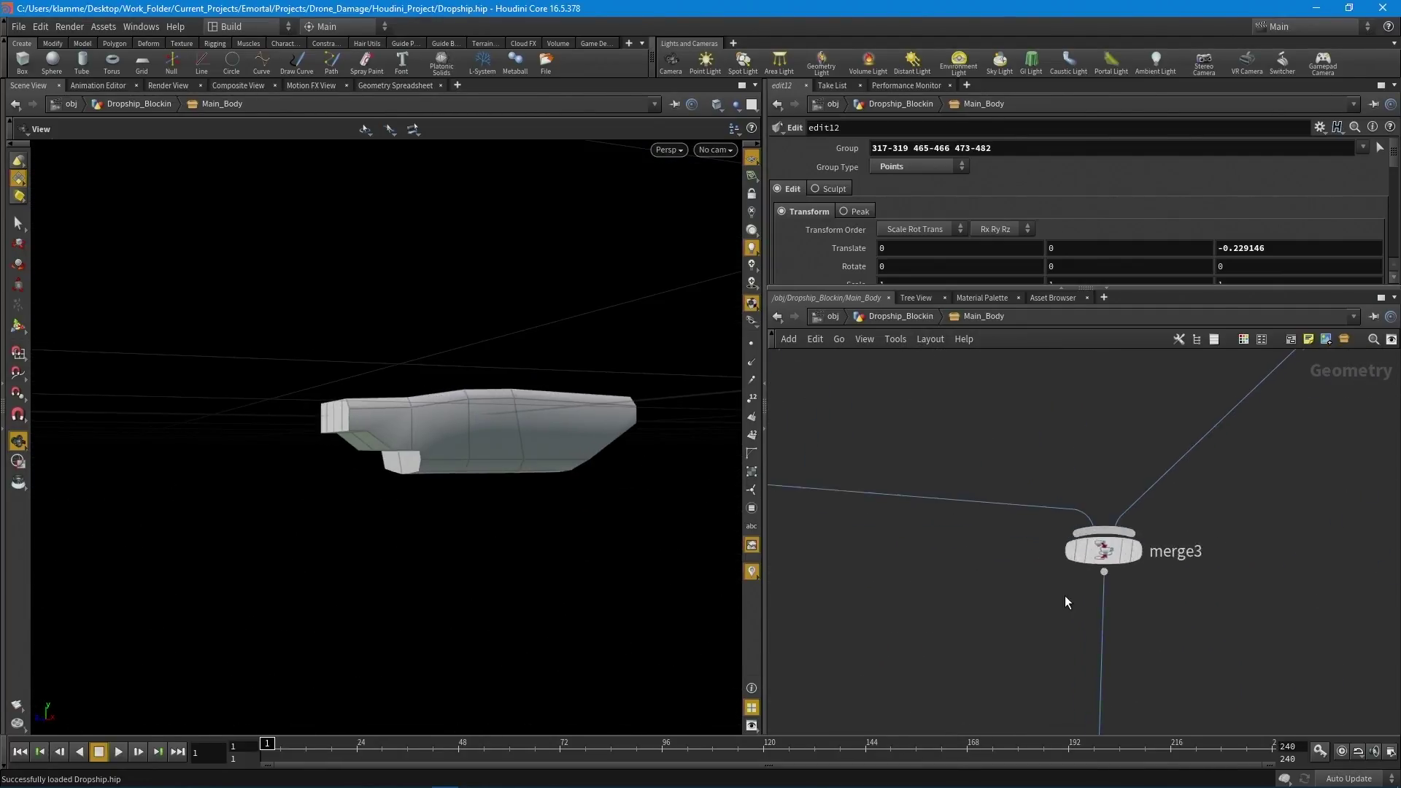
left_click(1148, 549)
middle_click_drag(1179, 648, 1102, 644)
left_click_drag(399, 451, 447, 496)
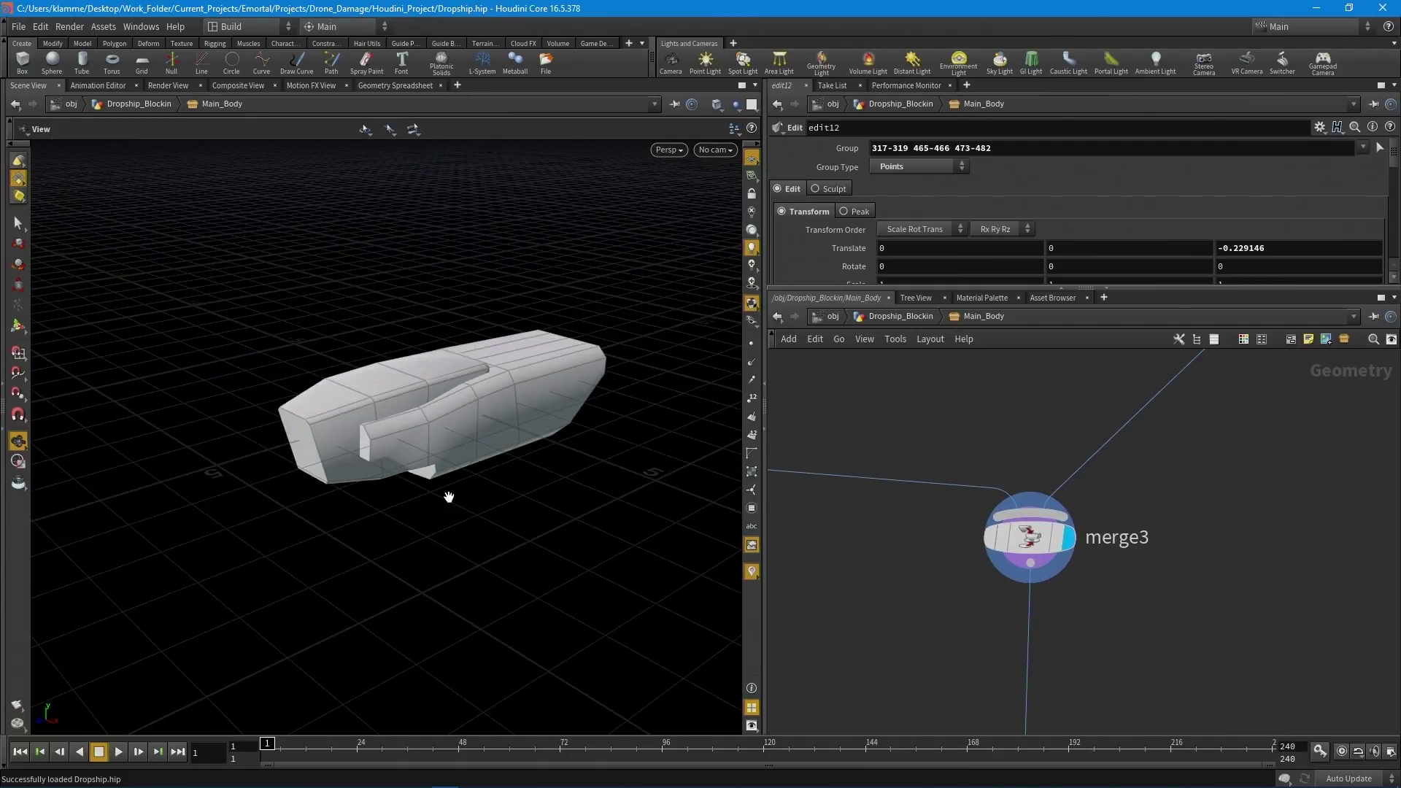
scroll(1228, 547, "down", 4)
middle_click_drag(1267, 538, 1130, 639)
scroll(1253, 500, "down", 4)
middle_click_drag(1255, 500, 1175, 475)
scroll(1186, 475, "up", 5)
left_click(1151, 465)
left_click(1142, 521)
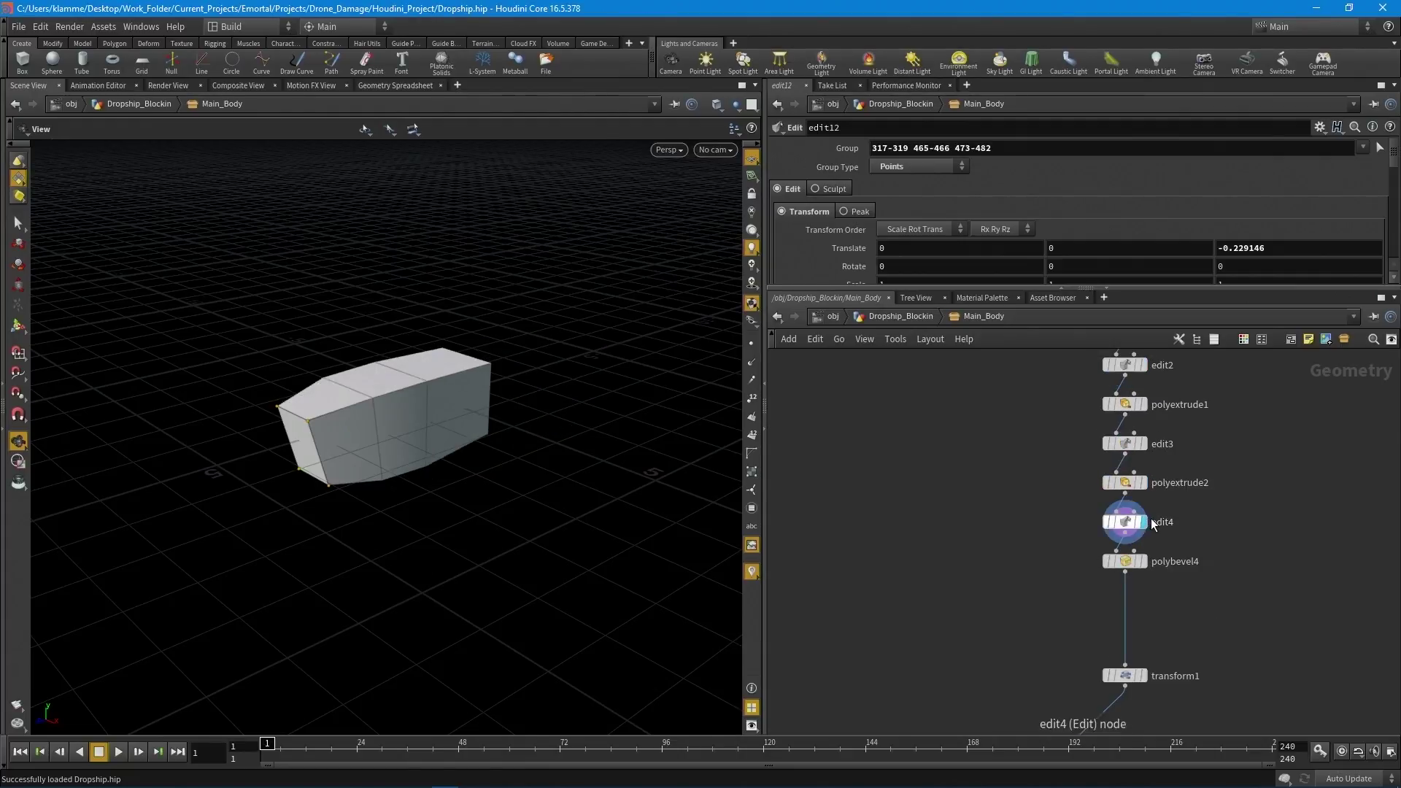
scroll(1241, 511, "down", 3)
middle_click_drag(1228, 653, 1220, 557)
middle_click_drag(1135, 729, 1124, 489)
scroll(1058, 514, "up", 5)
left_click(1046, 494)
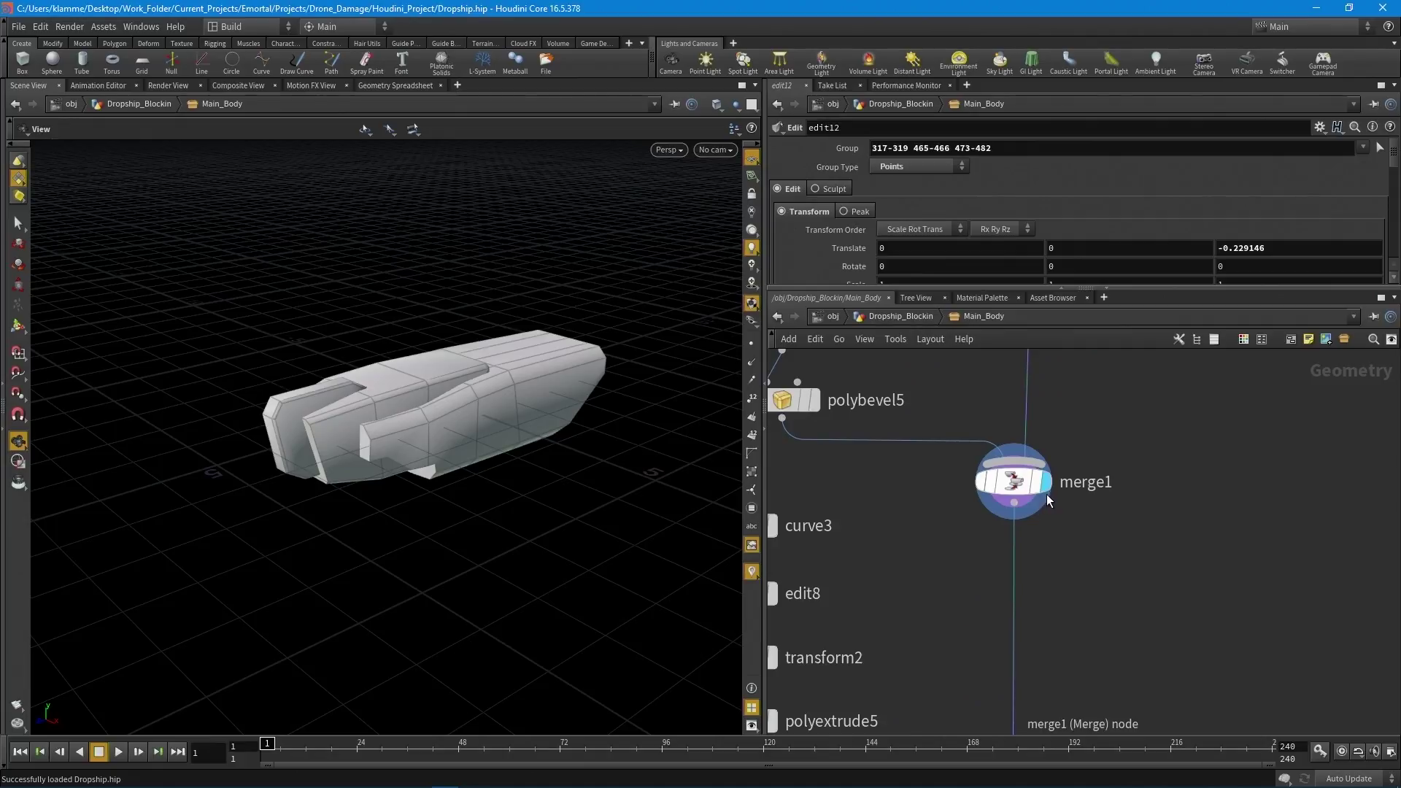
Step: Display the edit9, edit12 and merge8 results, orbiting to the ship's side
middle_click_drag(1136, 597, 1154, 417)
middle_click_drag(1074, 642, 1094, 469)
left_click(1076, 546)
middle_click_drag(1198, 601, 1203, 522)
scroll(1174, 631, "down", 3)
middle_click_drag(1175, 631, 1160, 350)
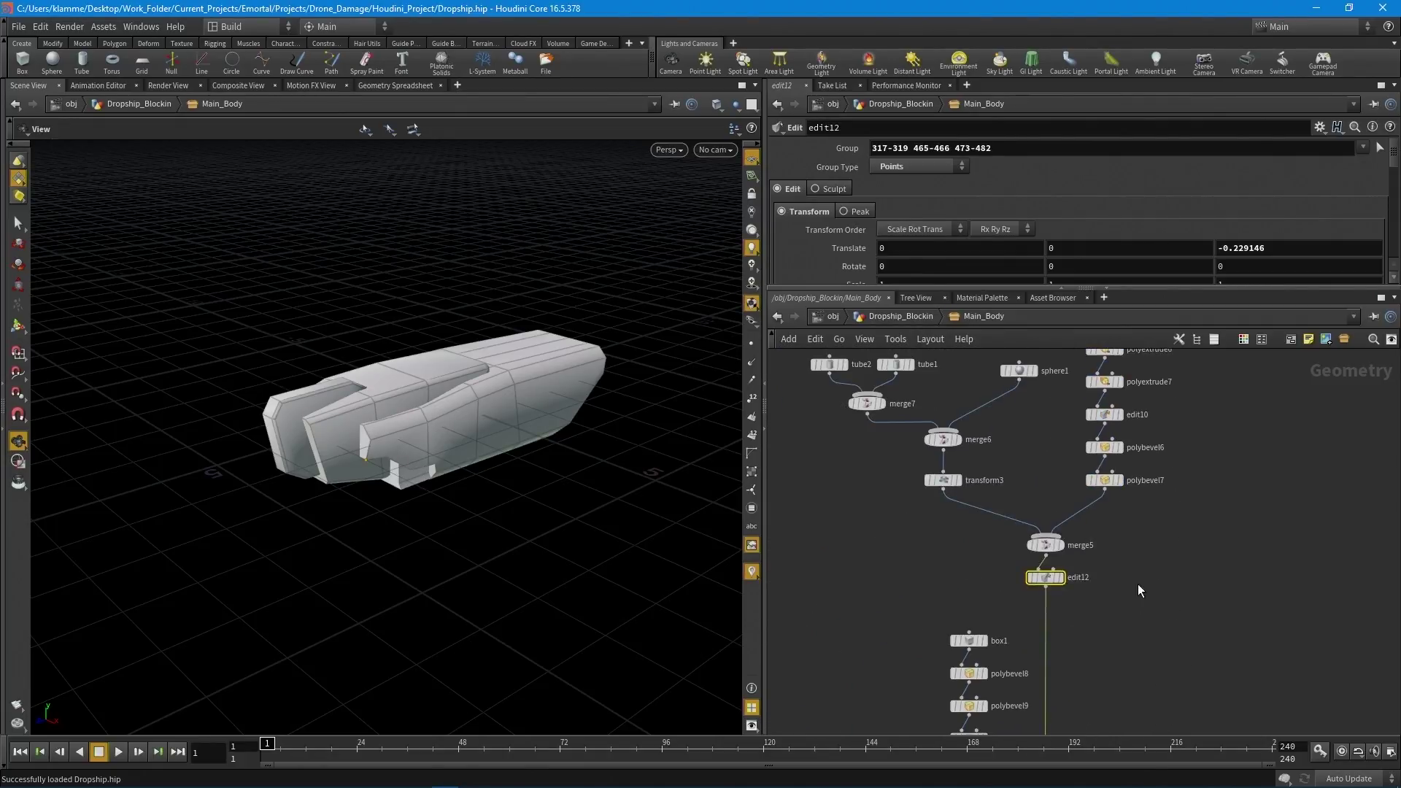
scroll(1084, 609, "up", 3)
left_click(1083, 608)
middle_click_drag(1228, 617, 1224, 532)
left_click_drag(403, 459, 317, 469)
scroll(355, 495, "up", 2)
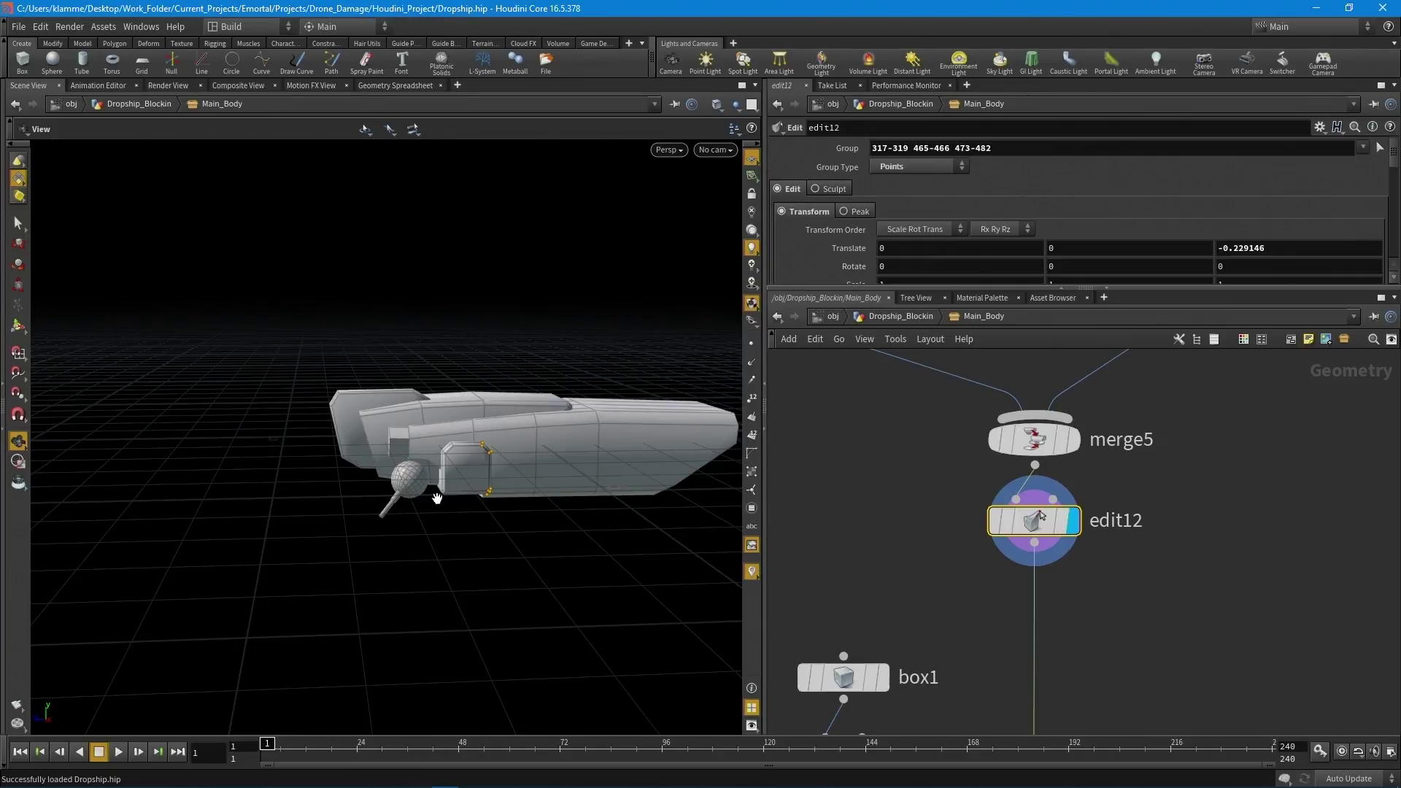
scroll(955, 524, "down", 5)
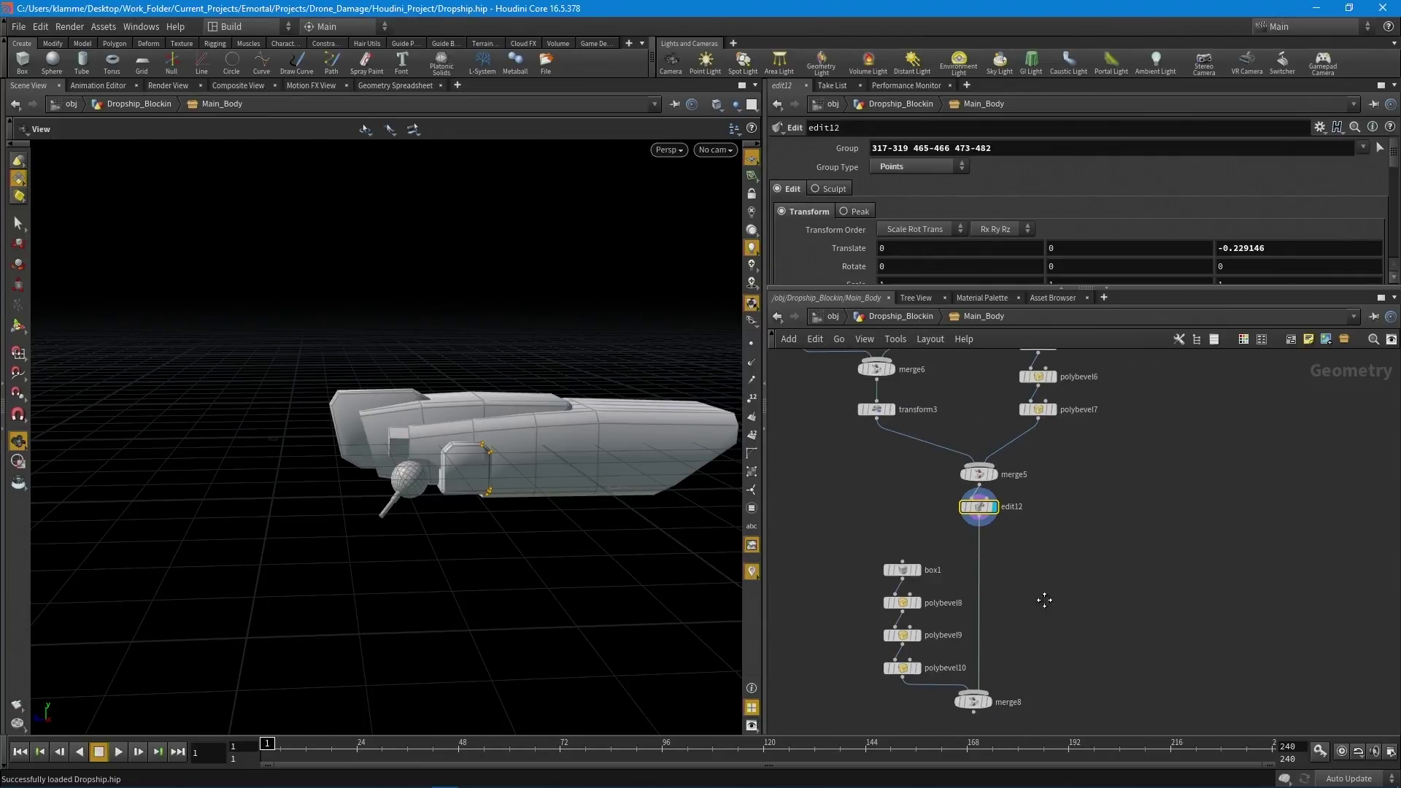
middle_click_drag(1035, 624, 1045, 509)
scroll(1033, 581, "up", 3)
left_click(977, 587)
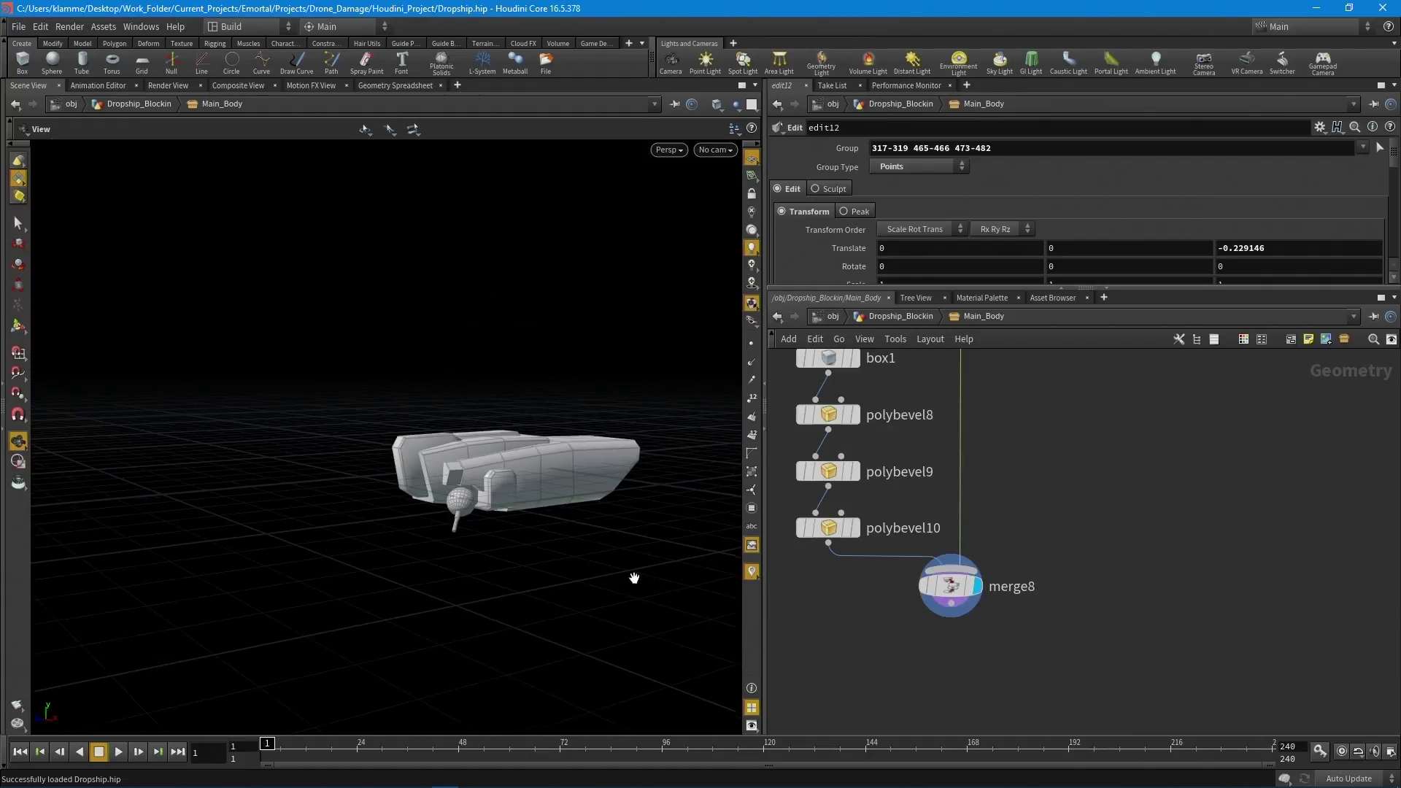
Step: Back in Dropship_Blockin, display the main body, then merge4, then merge3
key("u")
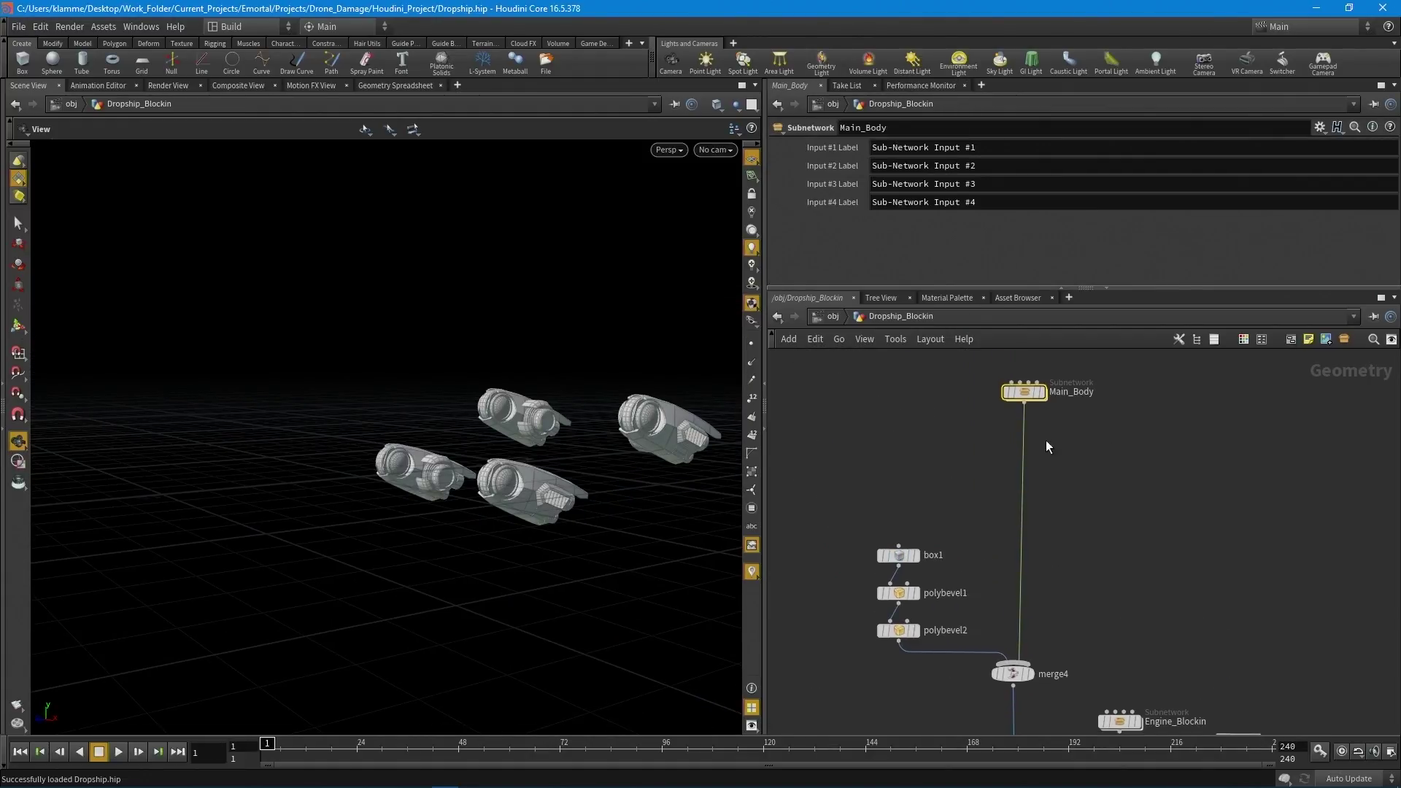
left_click(1040, 392)
left_click_drag(482, 500, 517, 502)
middle_click_drag(1025, 676, 1083, 533)
scroll(1084, 532, "up", 4)
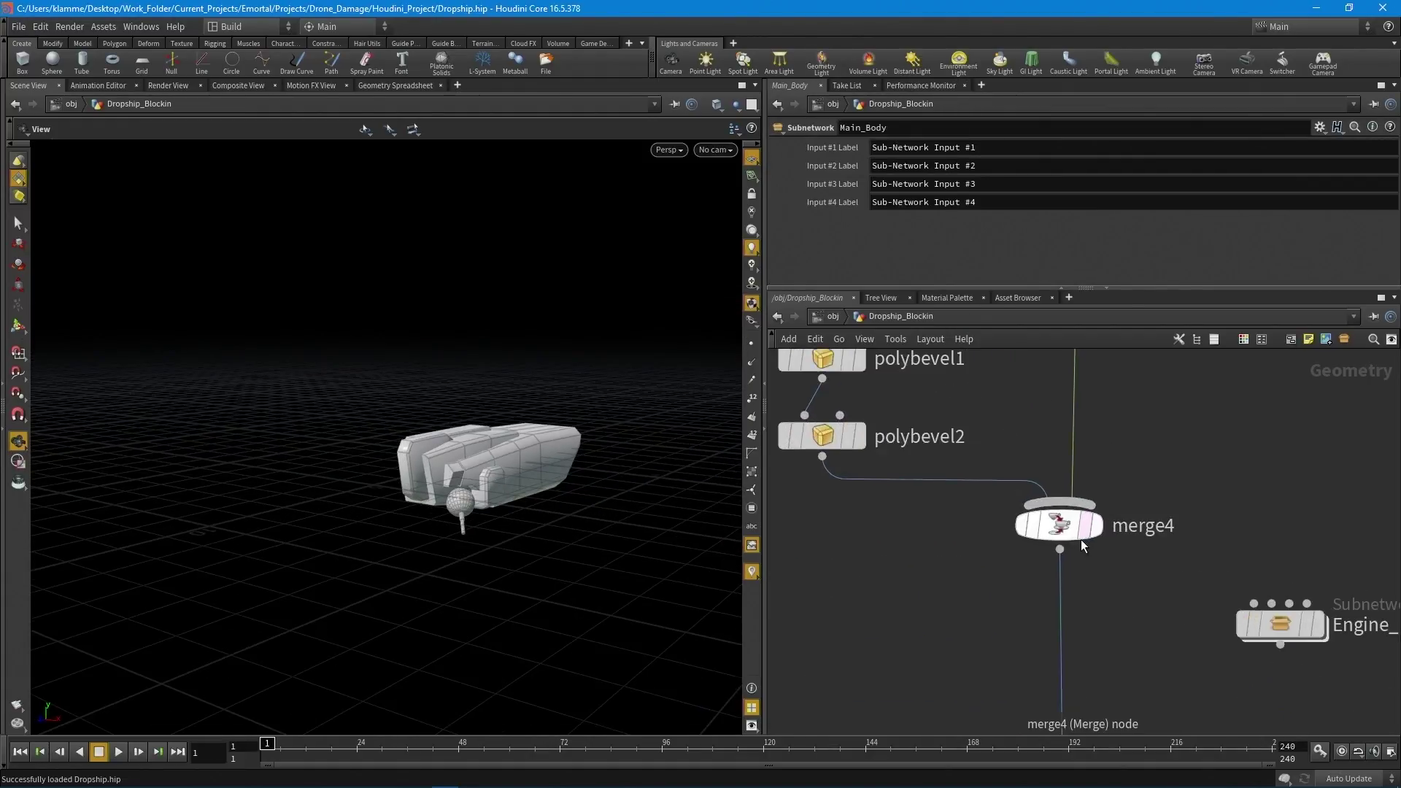
left_click(1096, 525)
left_click_drag(601, 508, 578, 545)
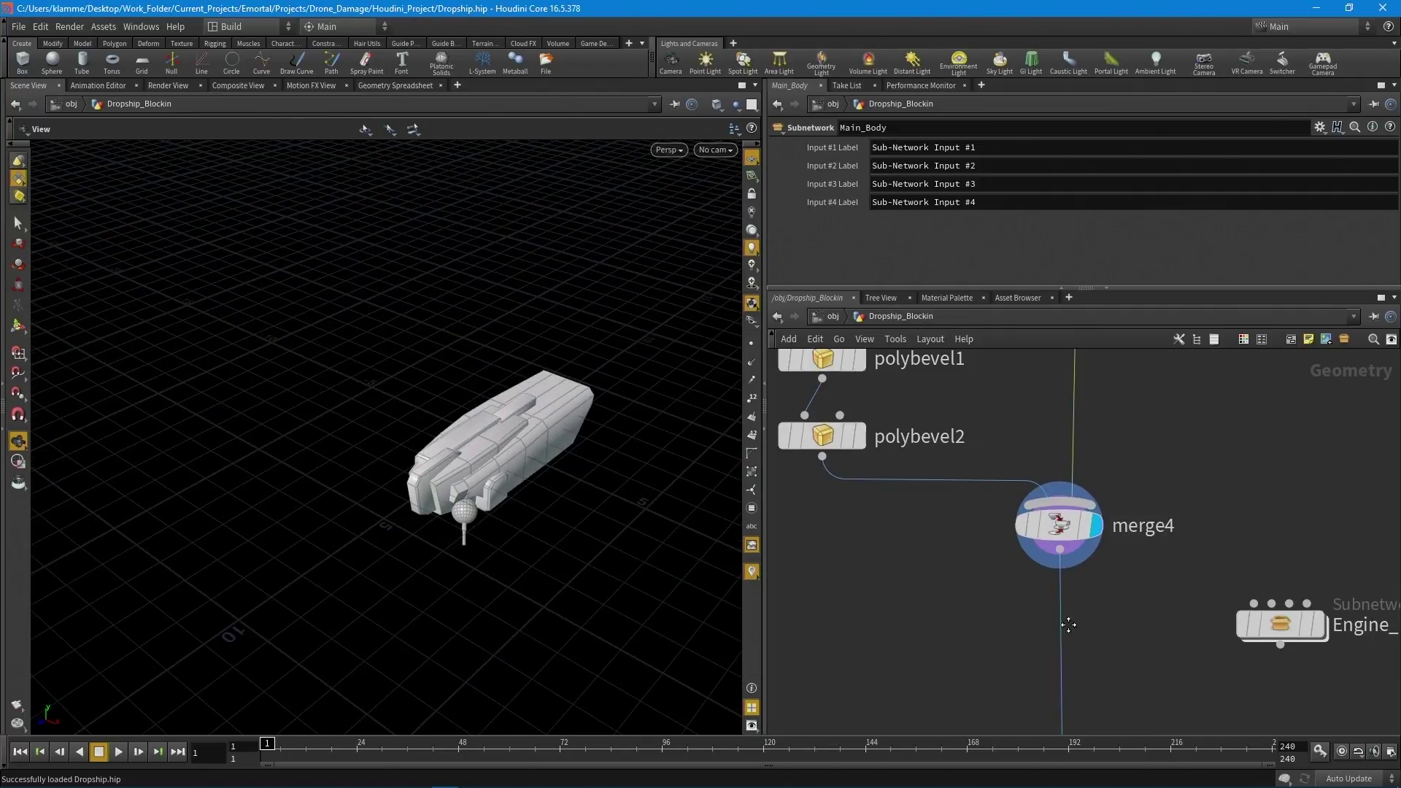
middle_click_drag(1145, 696, 1069, 587)
left_click_drag(550, 504, 633, 410)
scroll(1141, 620, "down", 5)
middle_click_drag(1086, 712, 1085, 597)
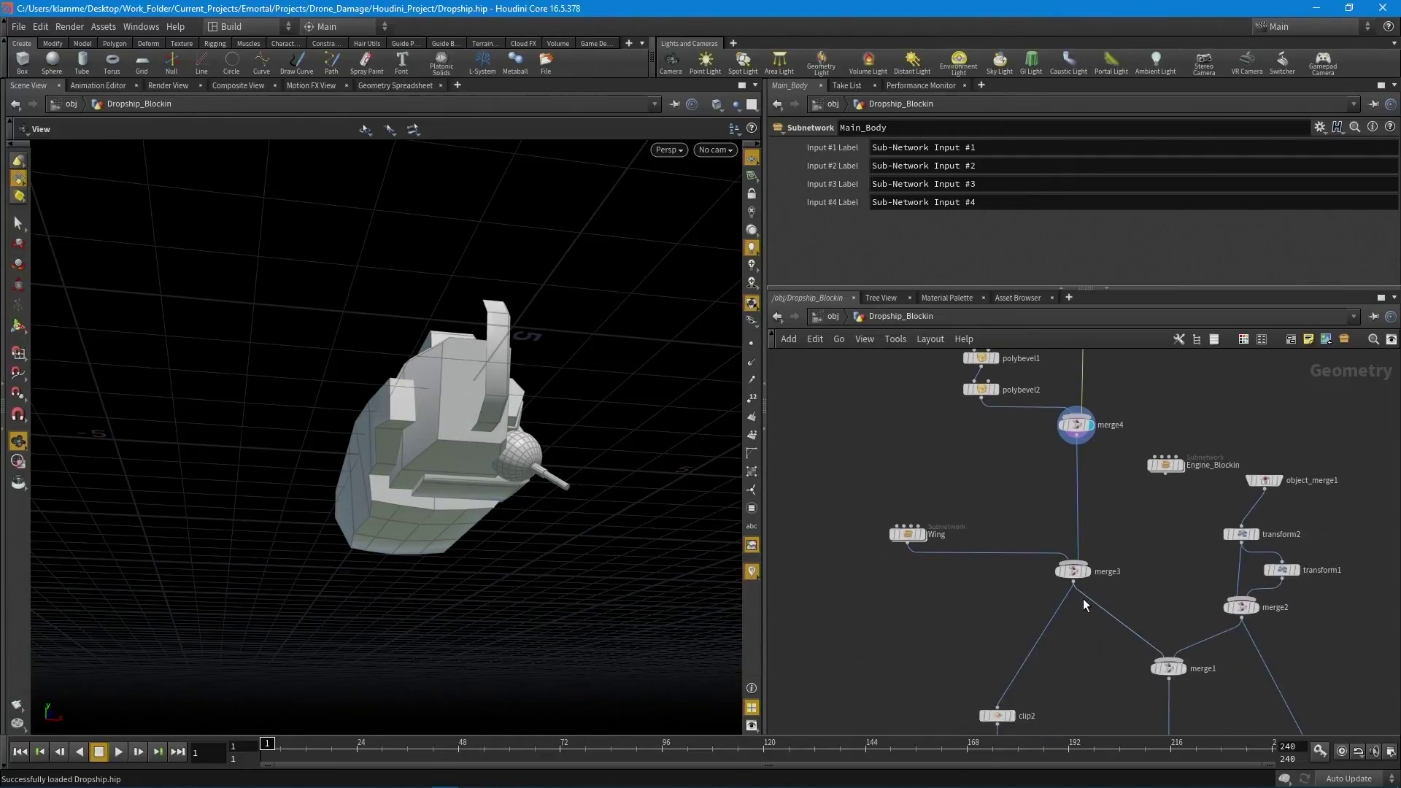
scroll(1085, 595, "up", 5)
left_click(1096, 539)
Step: Display the full mirrored dropship from mirror1 and return to the scene level
left_click_drag(480, 443, 569, 474)
scroll(1036, 544, "down", 5)
middle_click_drag(1087, 599, 1117, 566)
middle_click_drag(1099, 730, 1097, 431)
scroll(883, 551, "up", 5)
middle_click_drag(1025, 580, 640, 670)
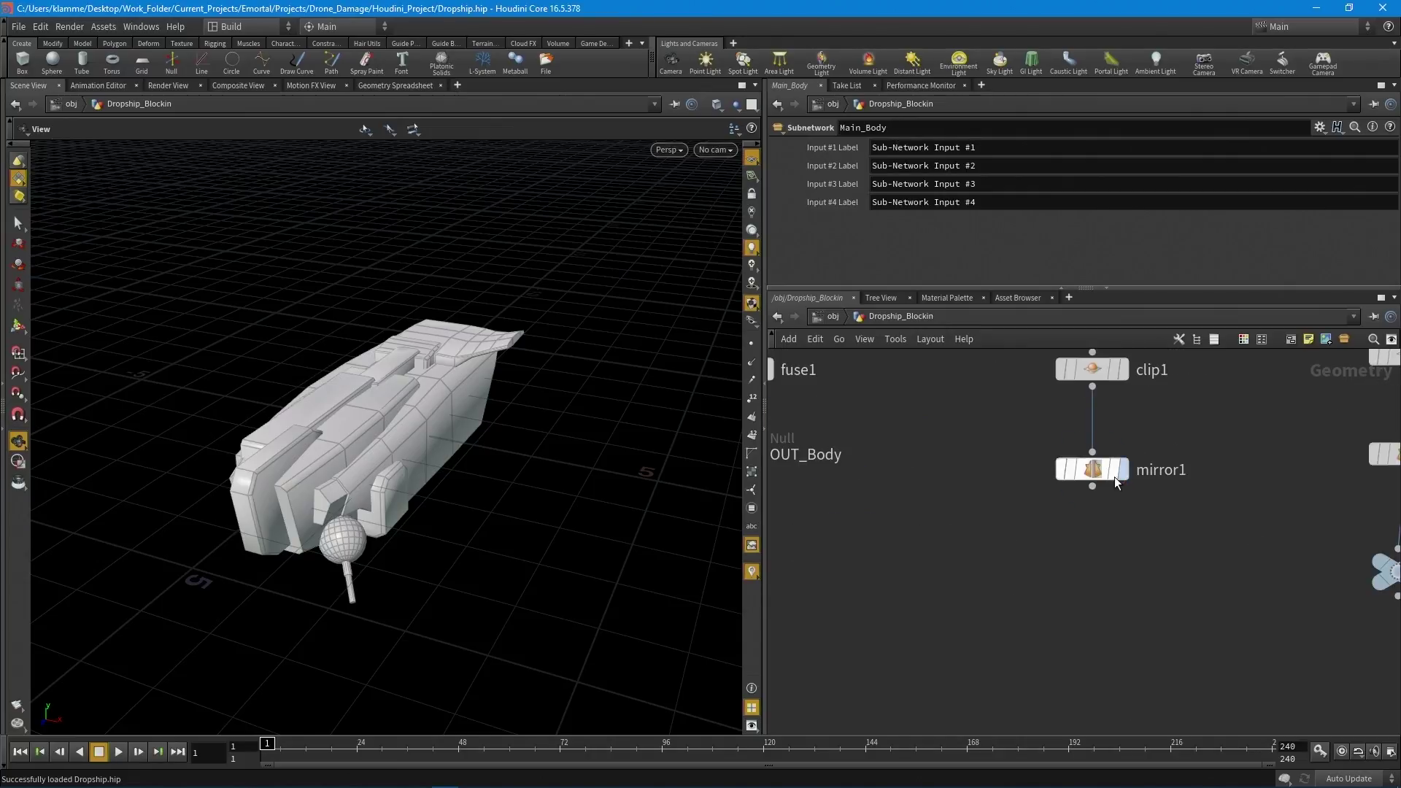
left_click(1124, 469)
key("u")
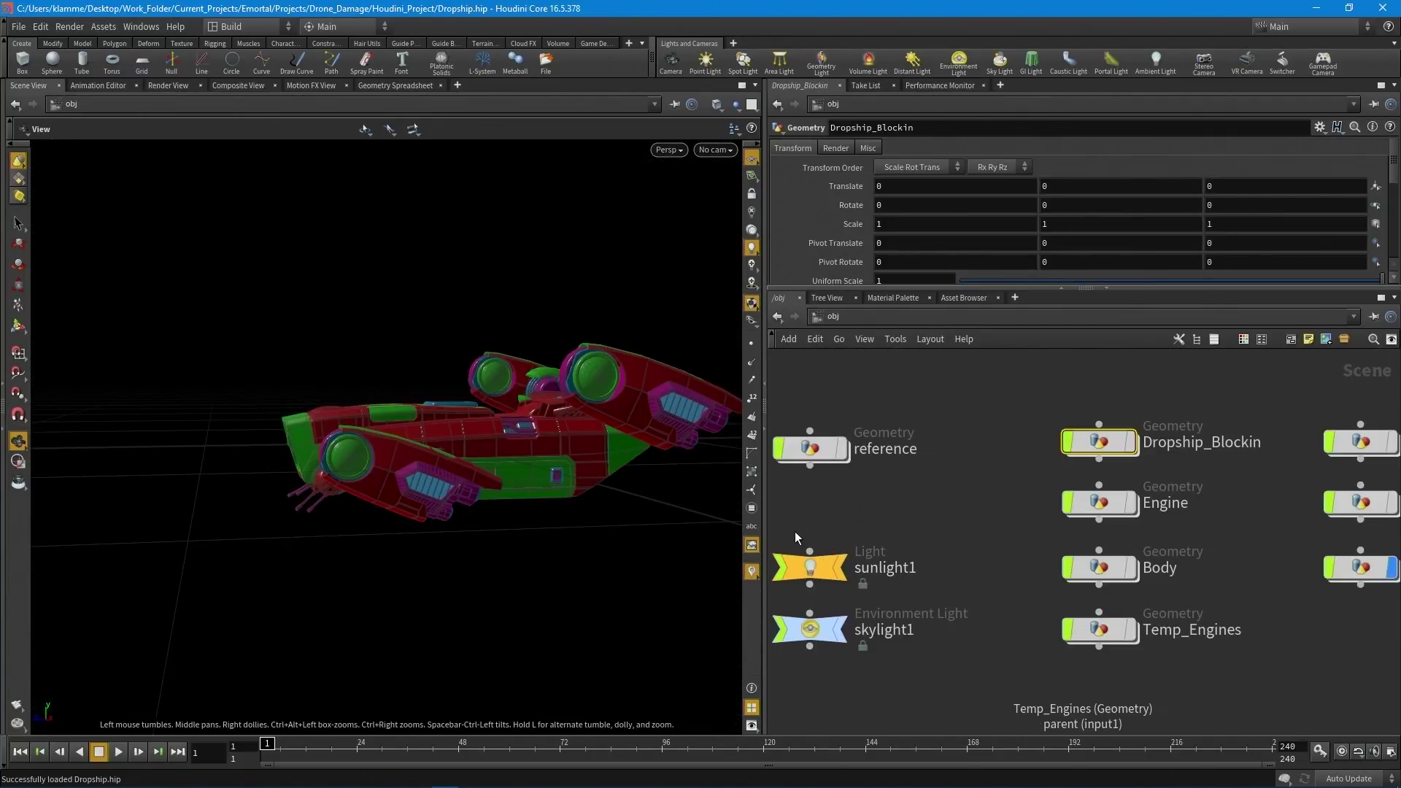
Step: Show the coloured dropship plain shaded and box-select Dropship_Blockin, Engine, Body and Temp_Engines
mouse_move(417, 542)
left_mouse_down()
mouse_move(485, 529)
mouse_move(466, 548)
mouse_move(475, 523)
left_mouse_up()
key("shift+w")
left_click_drag(538, 475, 562, 499)
scroll(1131, 525, "down", 3)
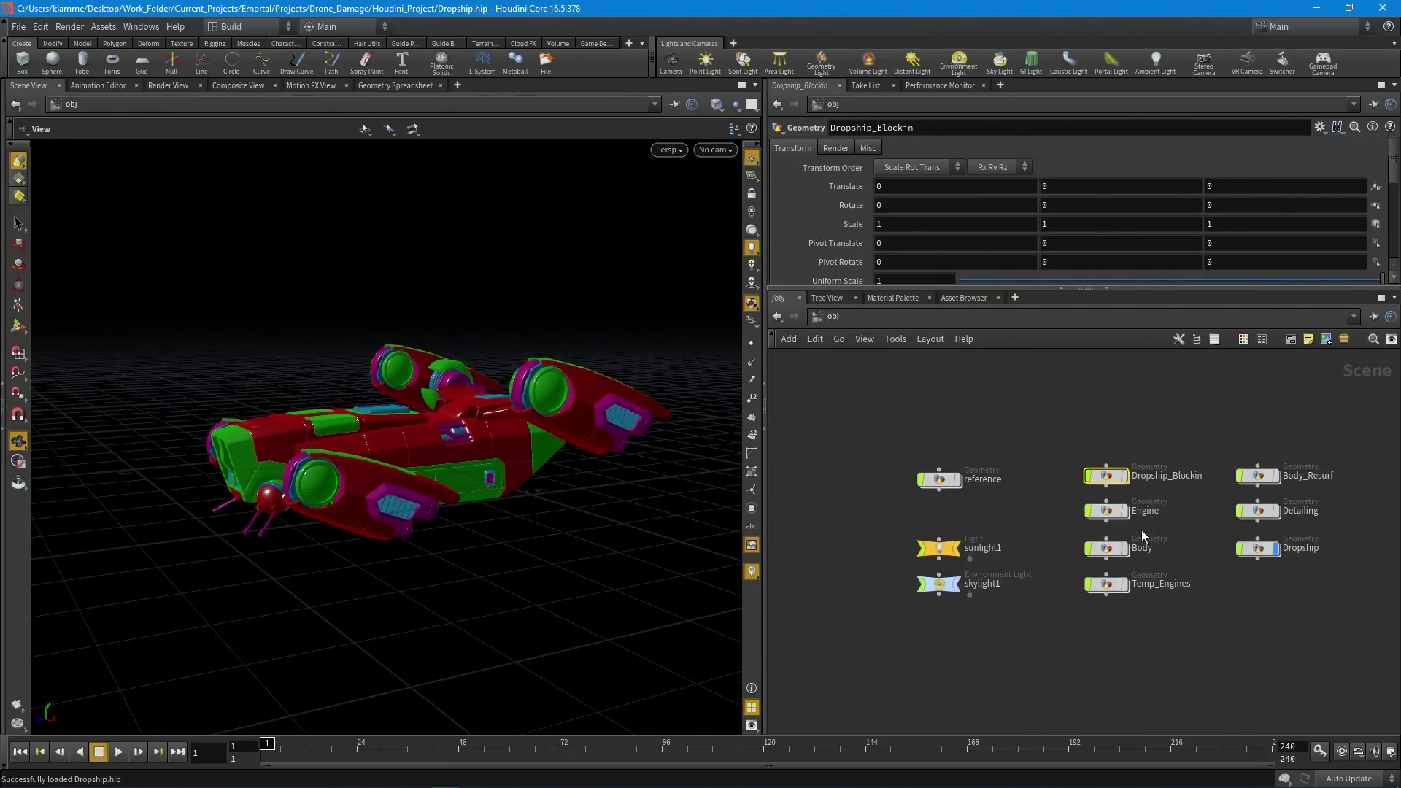
middle_click_drag(1132, 525, 1089, 526)
left_click_drag(1022, 433, 1105, 620)
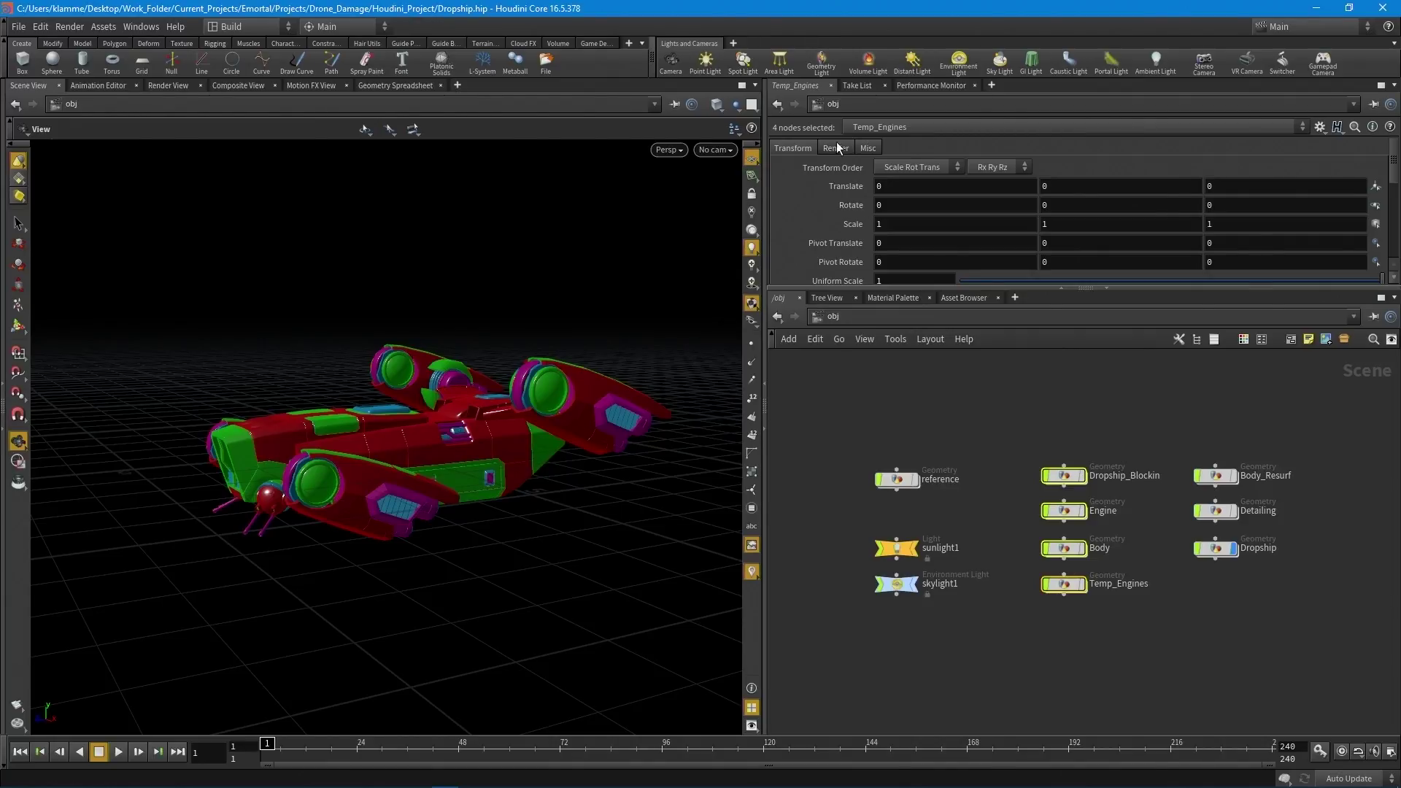
Step: Load Shotgun.hip from recent files, choosing Discard and Open at the save prompt
left_click(21, 27)
mouse_move(44, 73)
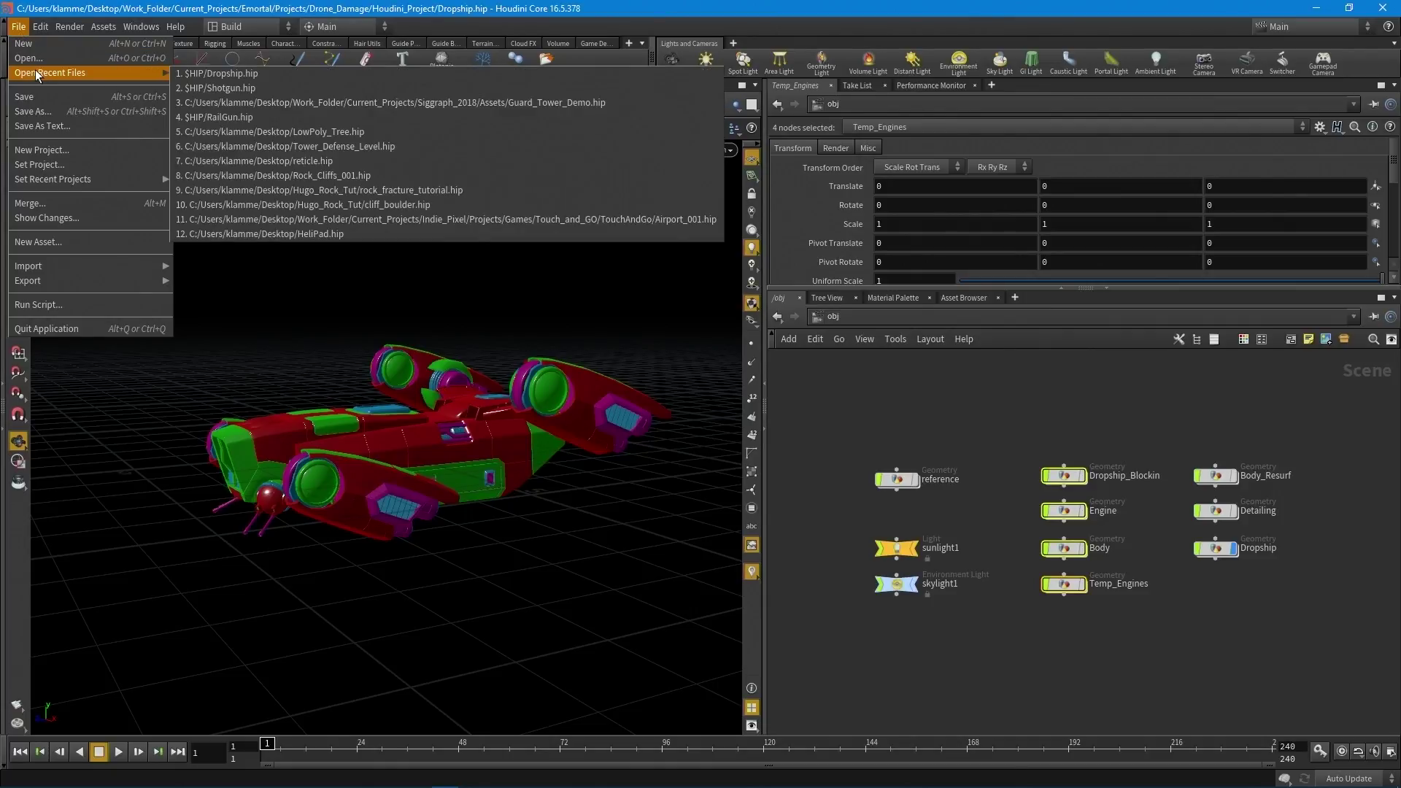
left_click(339, 86)
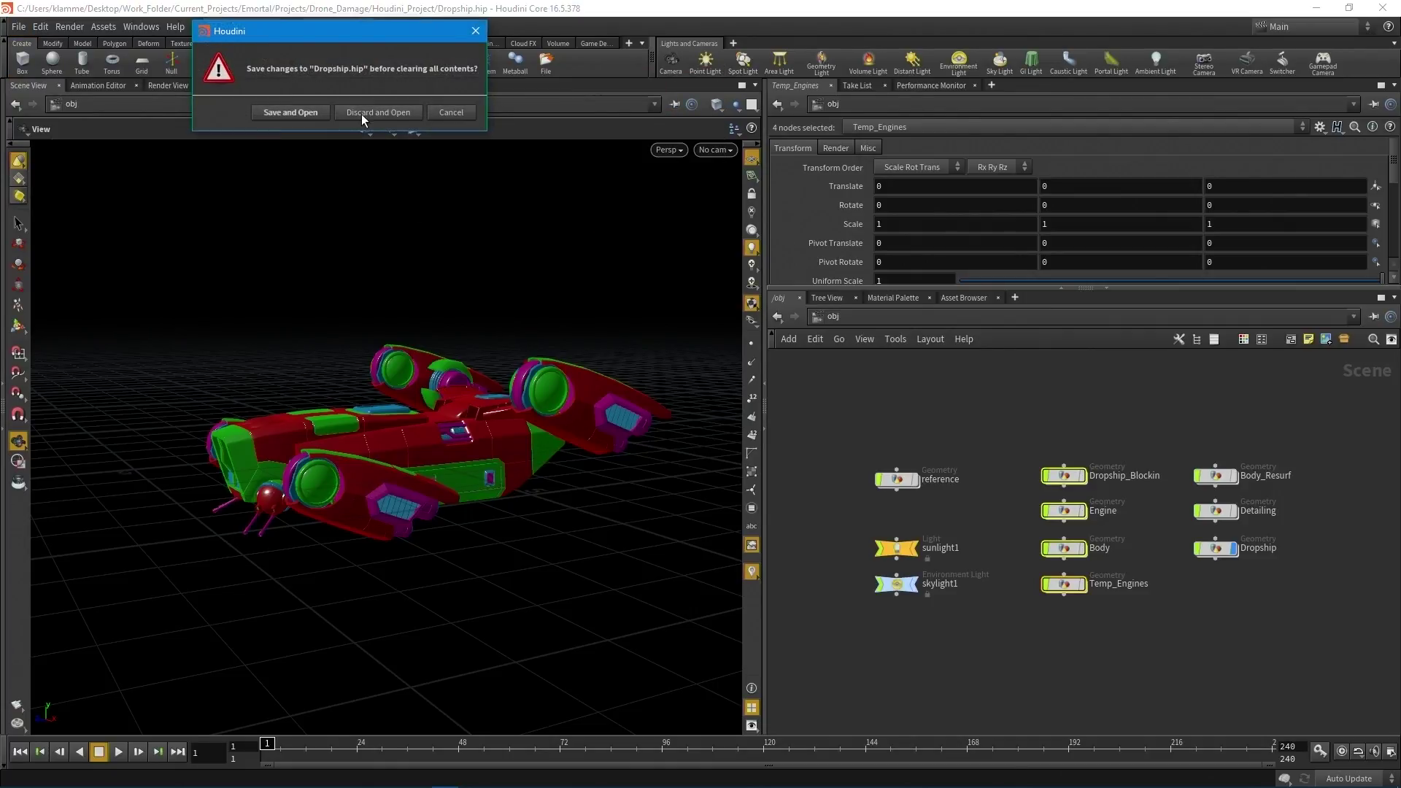
left_click(358, 113)
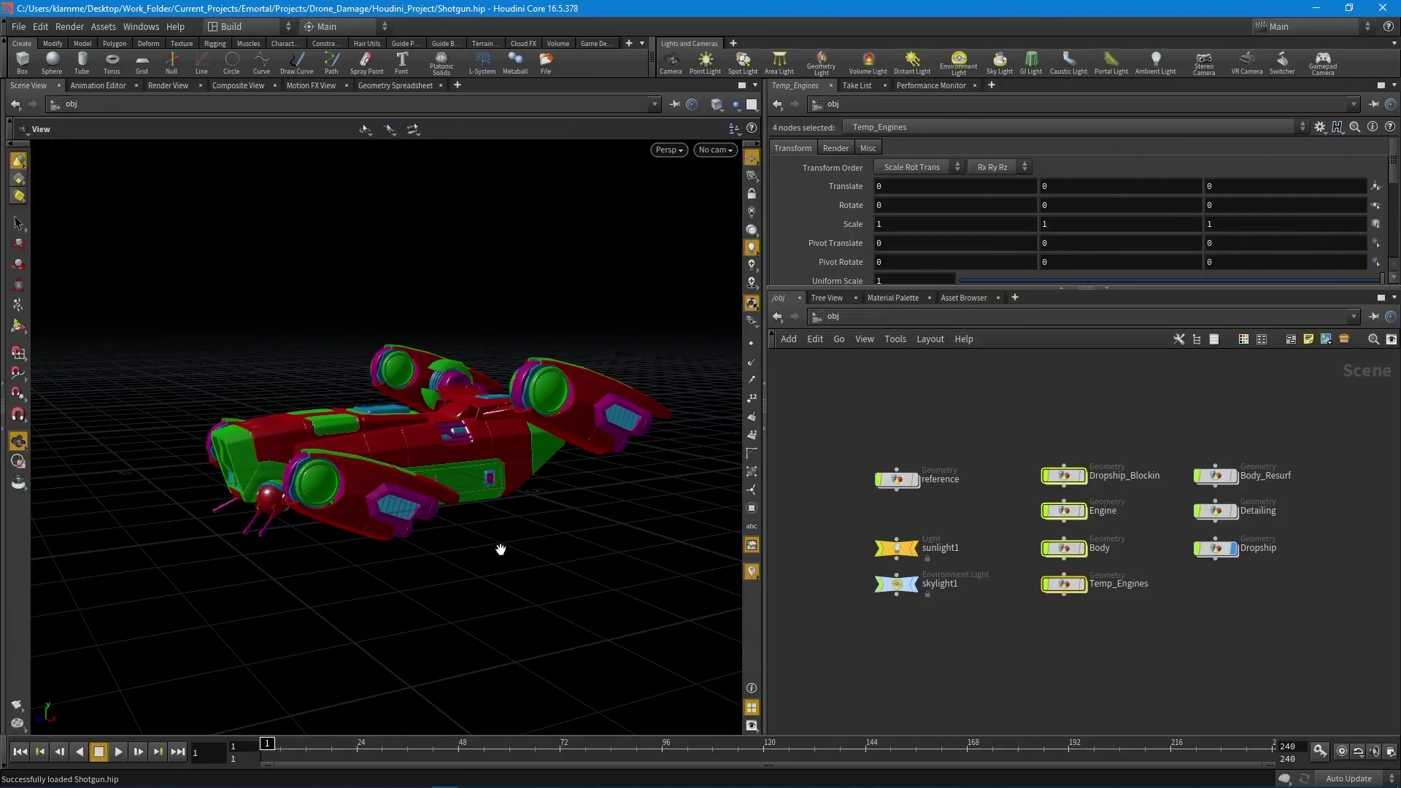
Step: Hide Shotgun_LowRes and enter the Shotgun_Modeling network
left_click_drag(376, 404, 445, 496)
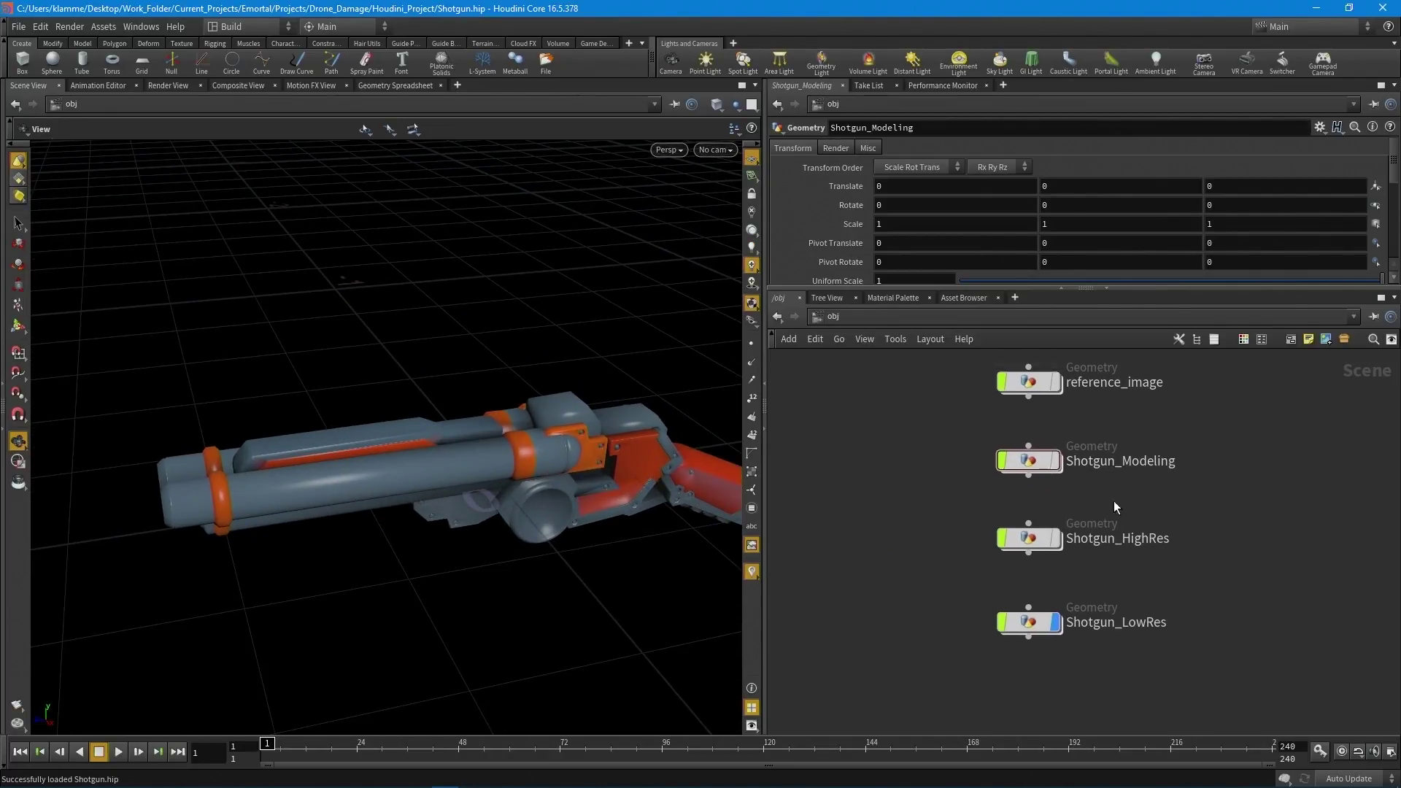
left_click(1055, 621)
double_click(1032, 464)
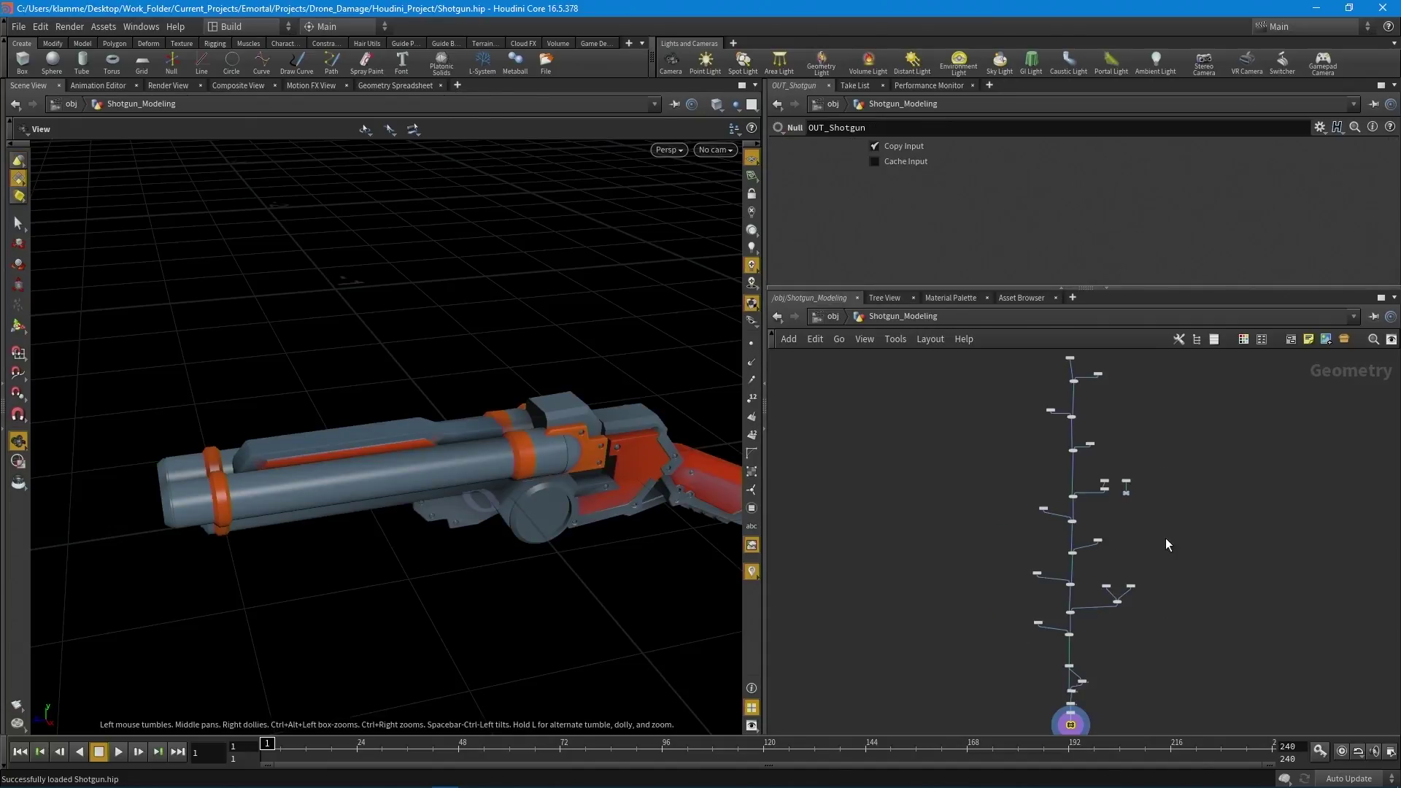
scroll(1065, 438, "up", 5)
middle_click_drag(1158, 692, 1149, 625)
Step: Display Inner_Main alone, then the merge1, merge2 and merge3 combinations
left_click(1142, 451)
left_click(1016, 487)
middle_click_drag(1022, 525, 1033, 463)
left_click(1016, 609)
middle_click_drag(1060, 664, 1061, 402)
left_click(1023, 512)
Step: Display merge4 with the barrels and merge9, then return to the scene level
middle_click_drag(1088, 610, 1119, 428)
left_click_drag(465, 475, 459, 444)
scroll(459, 444, "up", 2)
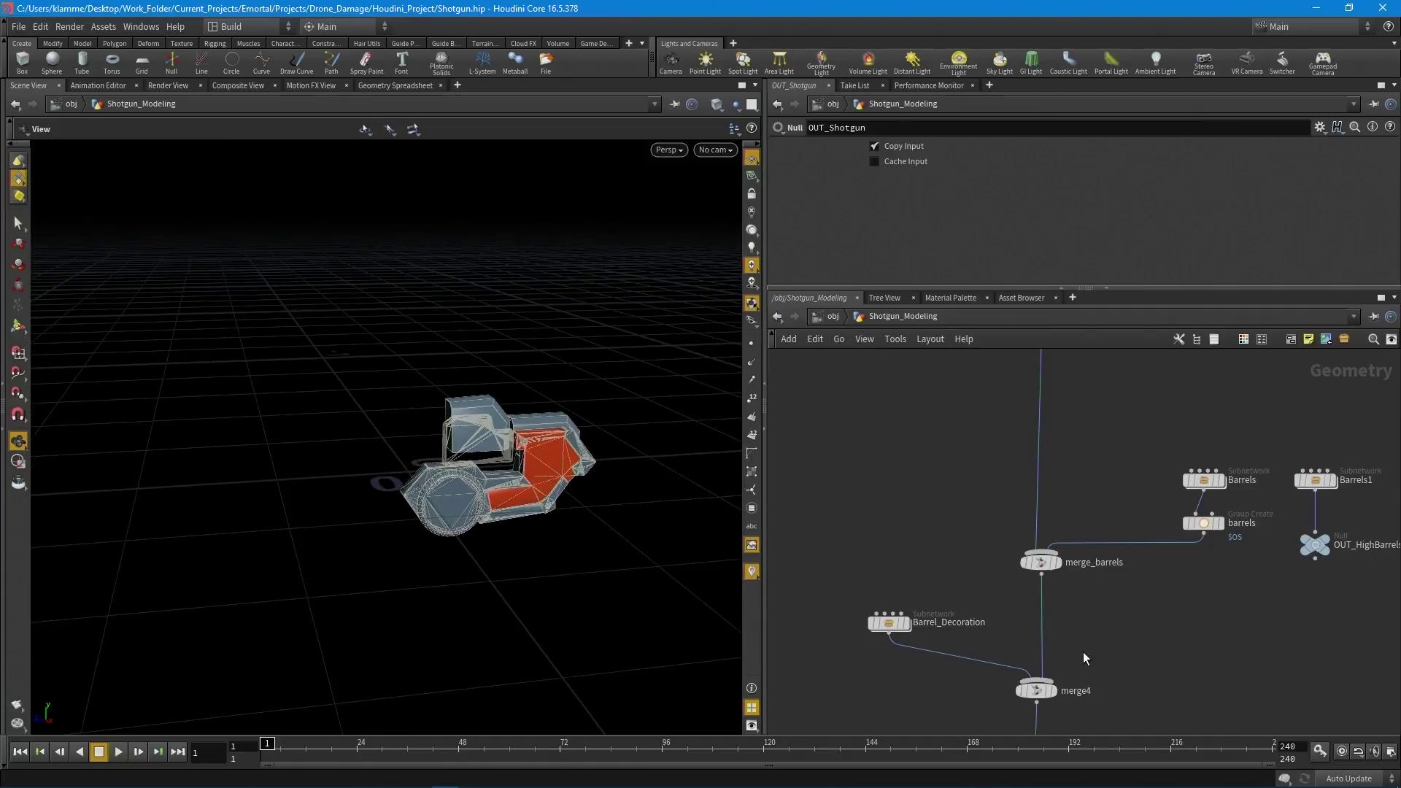
middle_click_drag(1062, 671, 1064, 509)
left_click(1056, 526)
middle_click_drag(1064, 731, 1080, 556)
left_click_drag(1077, 512, 1080, 512)
key("r")
key("u")
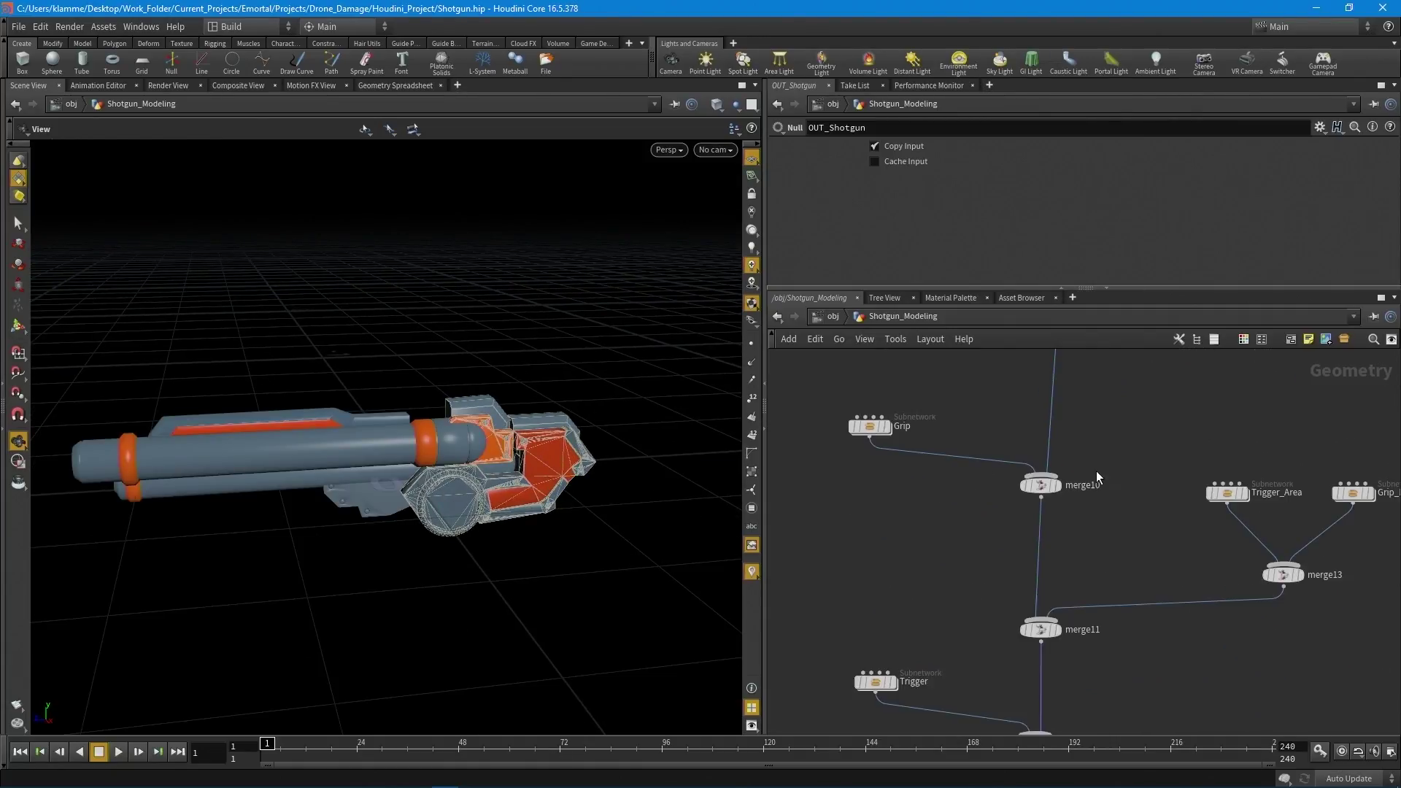
scroll(1090, 431, "up", 2)
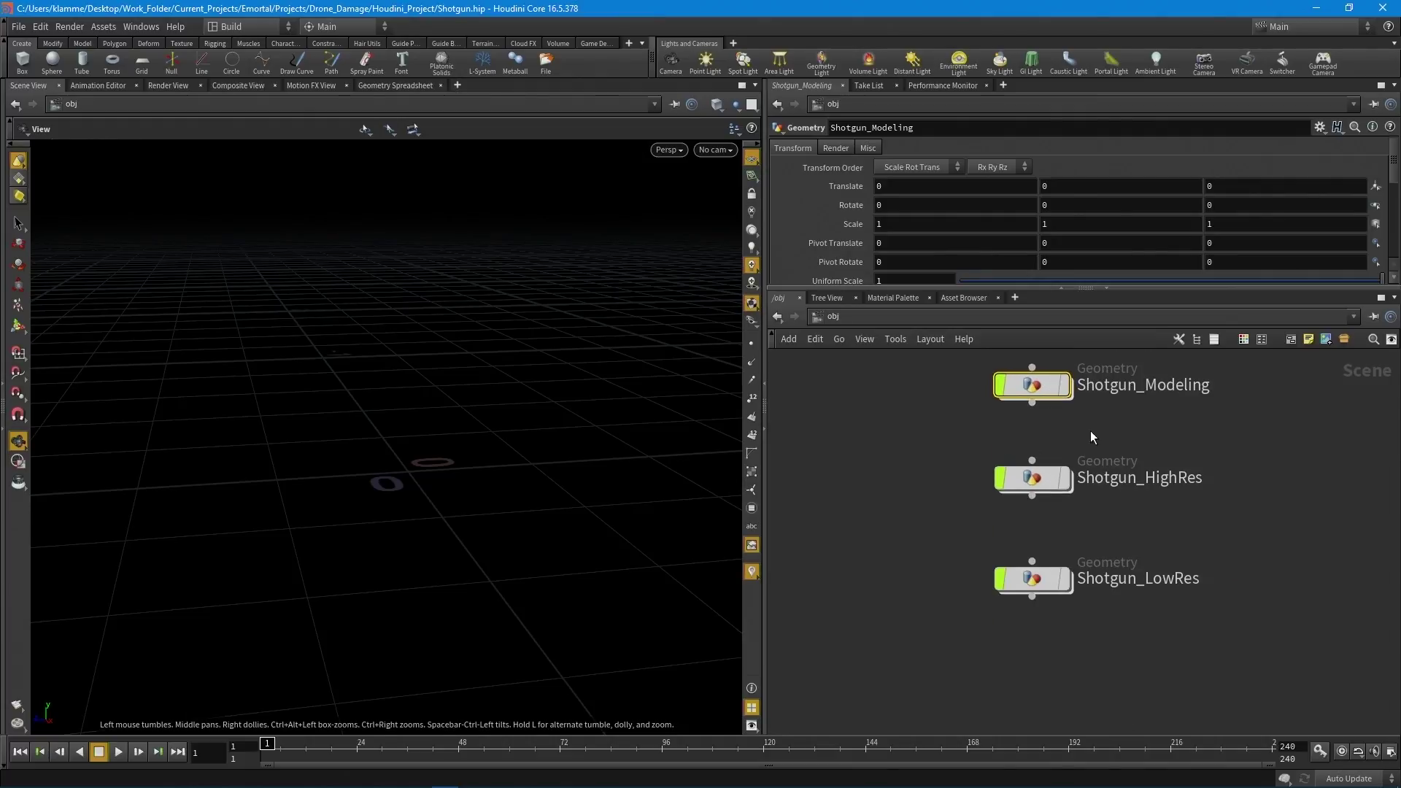
Step: Inspect the Shotgun_HighRes network, viewing the shotgun in wireframe-over-shaded and wireframe modes
double_click(1043, 485)
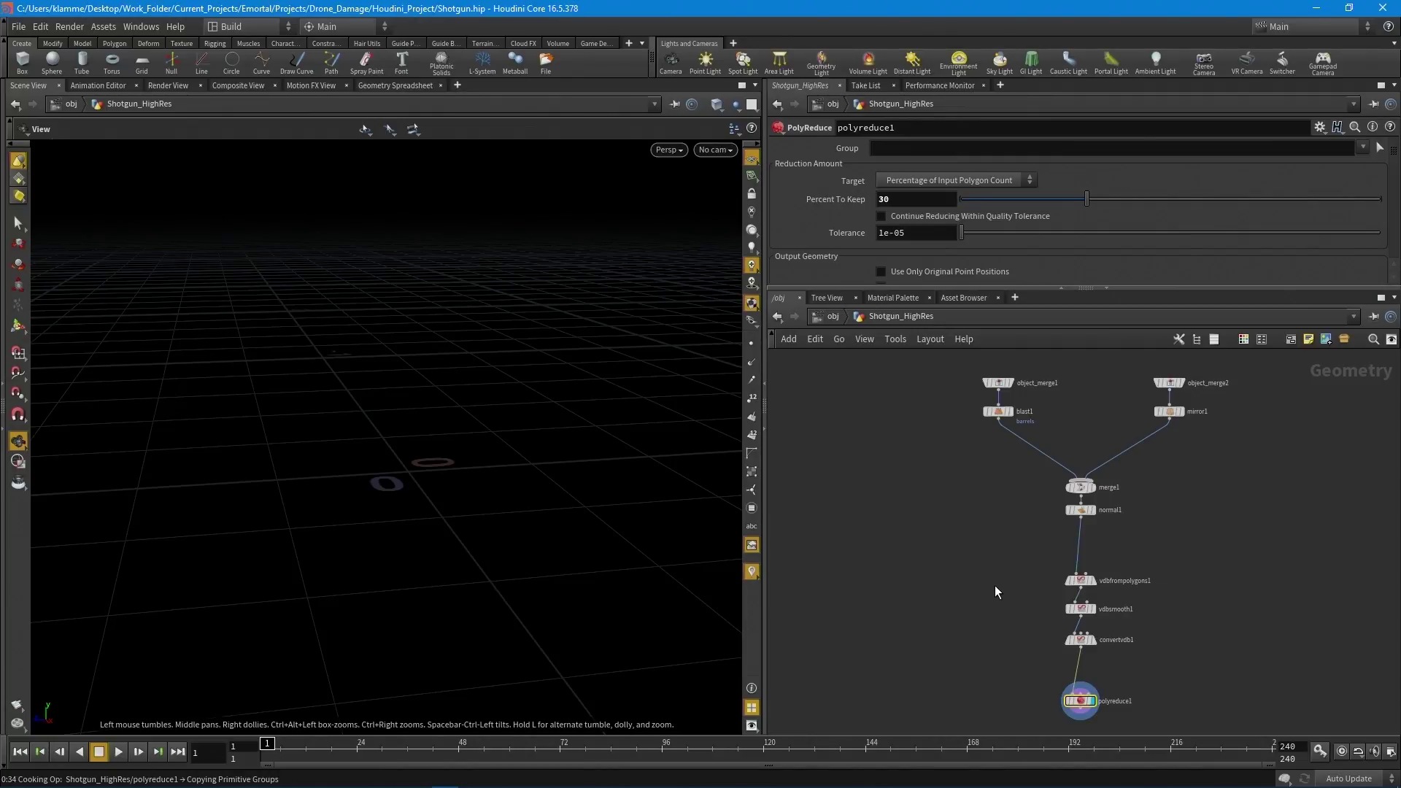
scroll(367, 482, "up", 4)
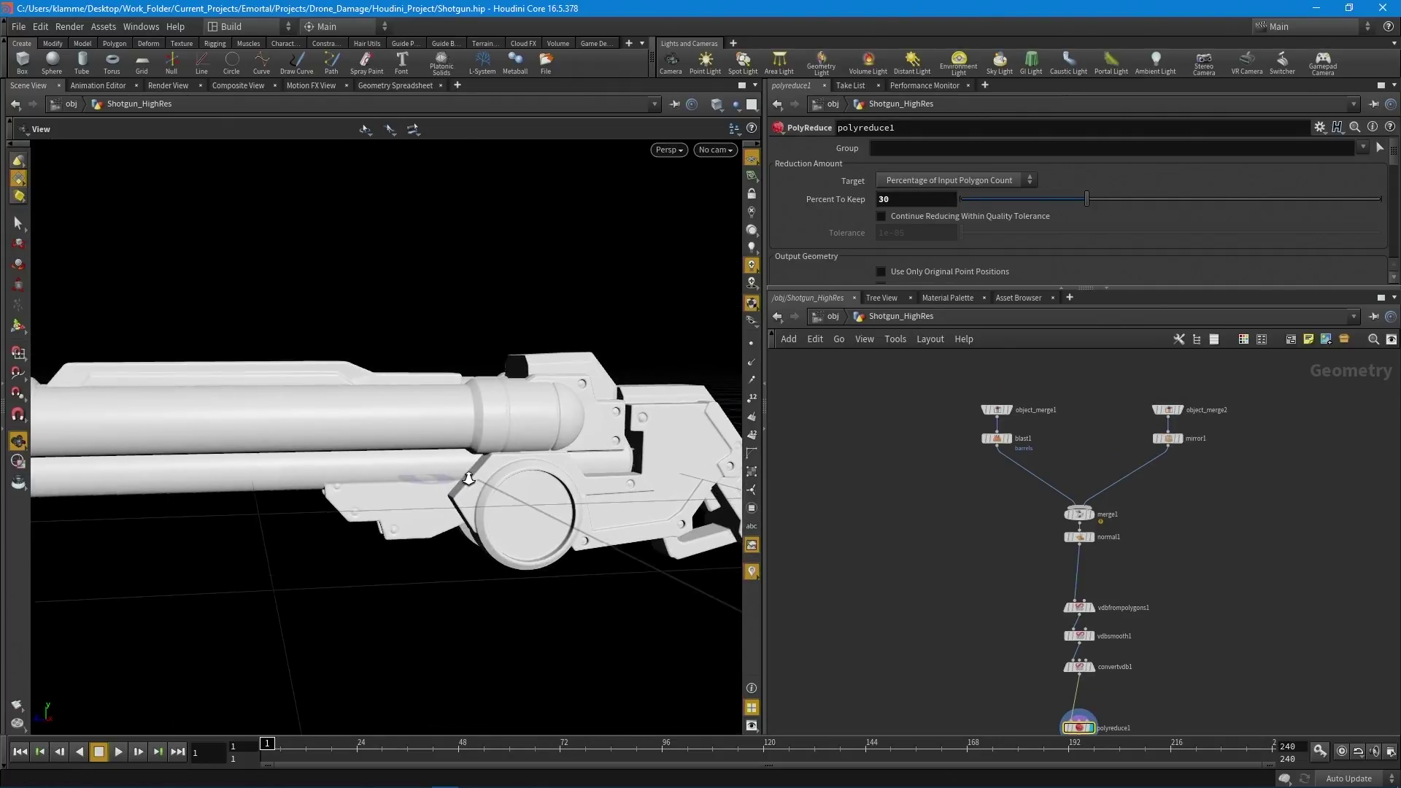
key("shift+w")
mouse_move(329, 502)
left_mouse_down()
mouse_move(156, 494)
mouse_move(469, 466)
mouse_move(407, 491)
left_mouse_up()
key("w")
right_click_drag(407, 491, 334, 488)
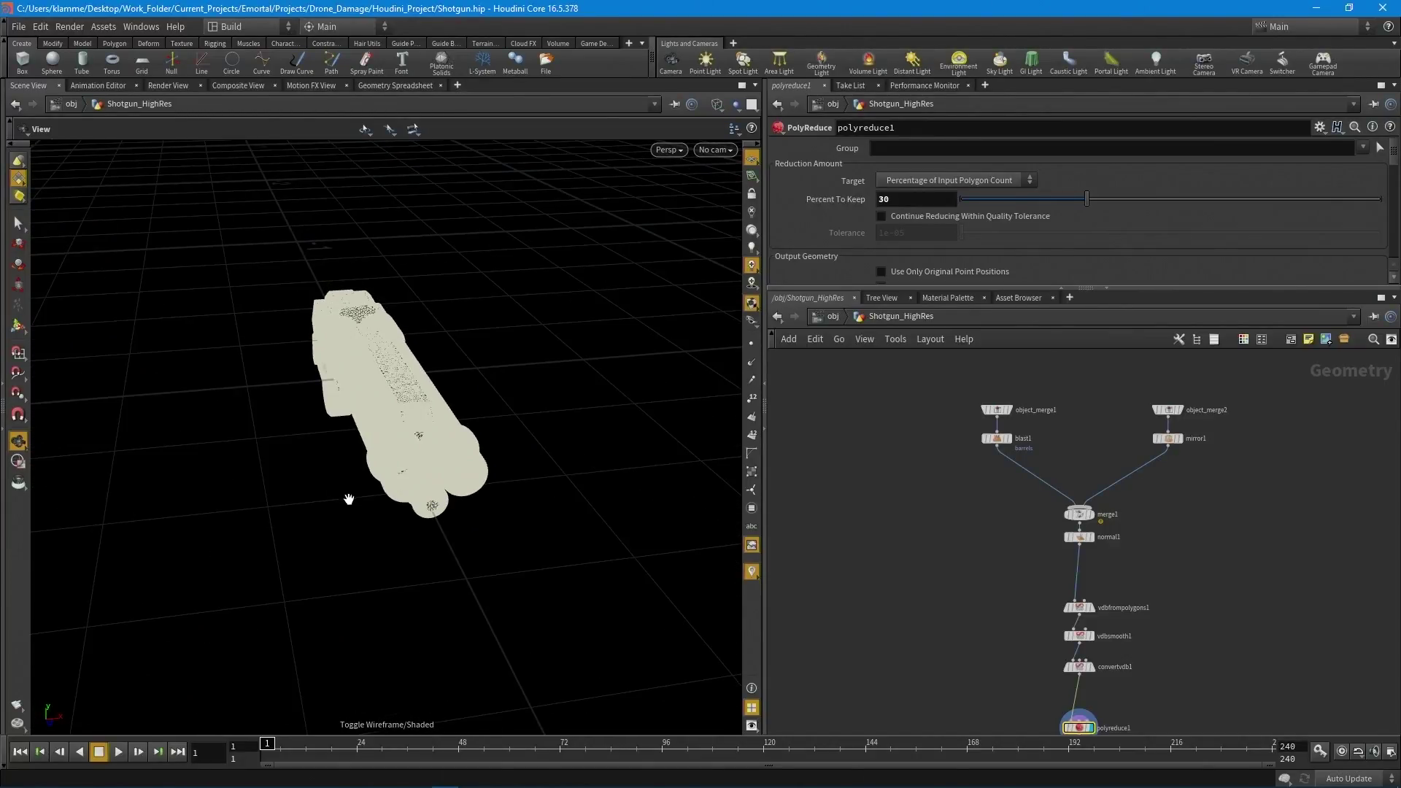
left_click_drag(438, 512, 338, 498)
Step: Return to the scene level, display Shotgun_LowRes as wireframe, then switch to PowerPoint
key("u")
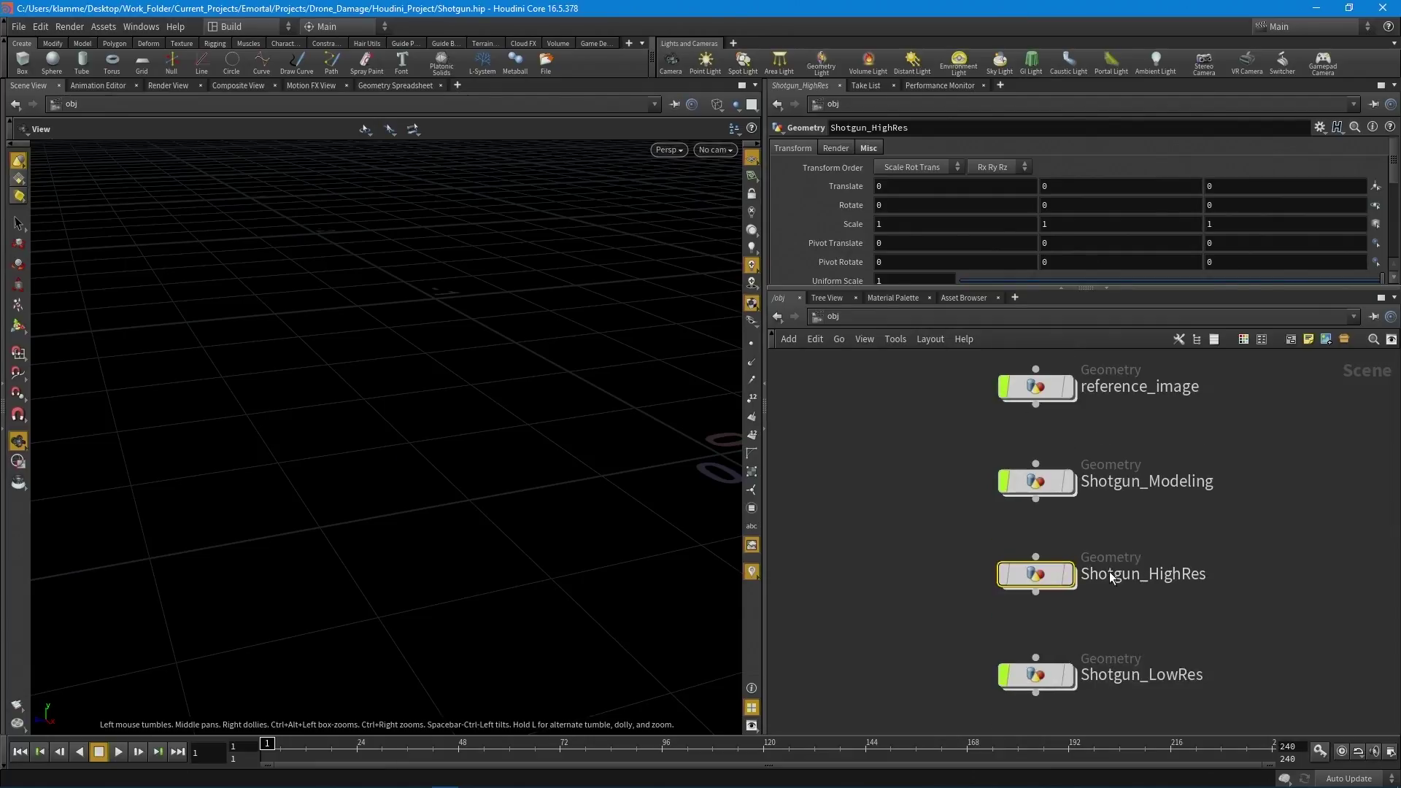
left_click(1068, 675)
middle_click_drag(566, 510, 294, 483)
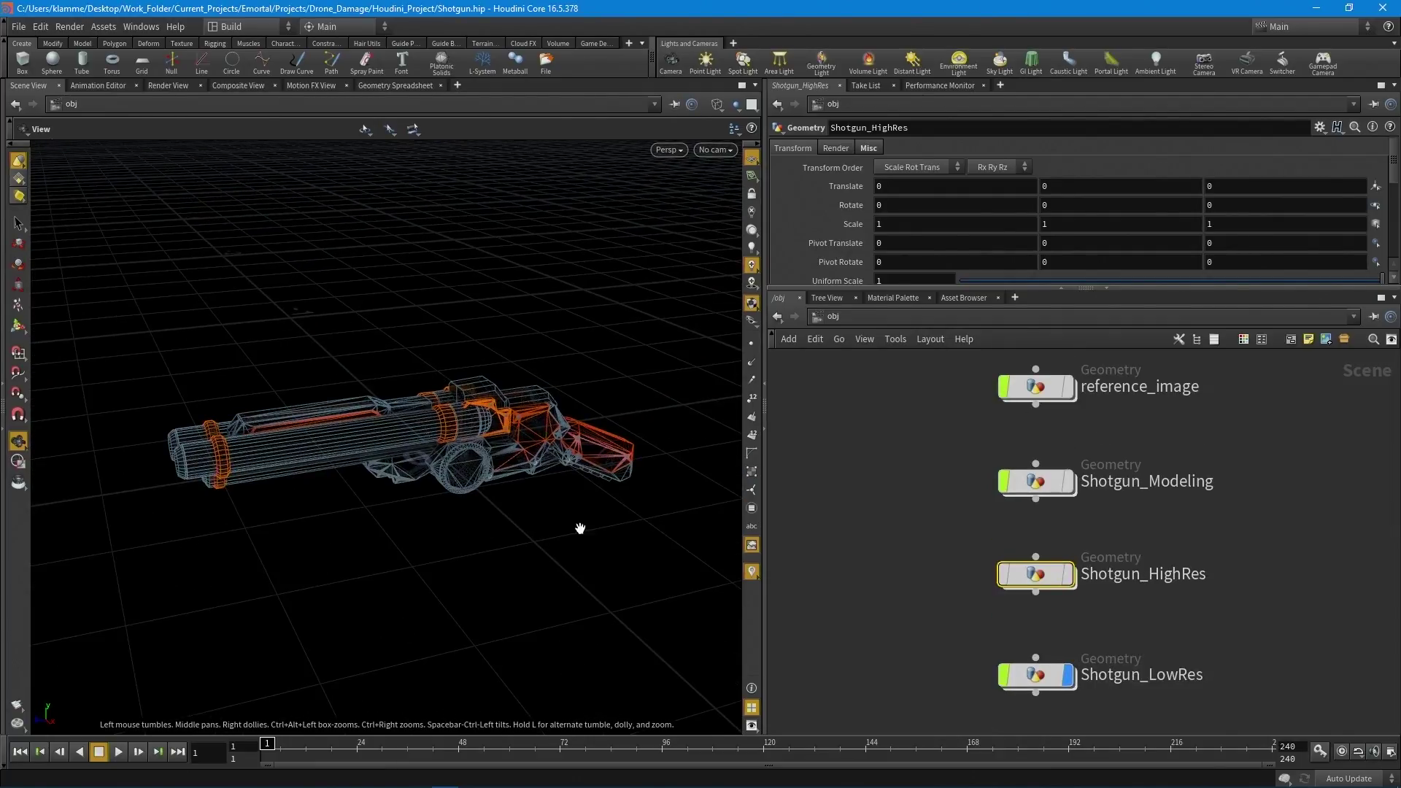
key("alt+Tab")
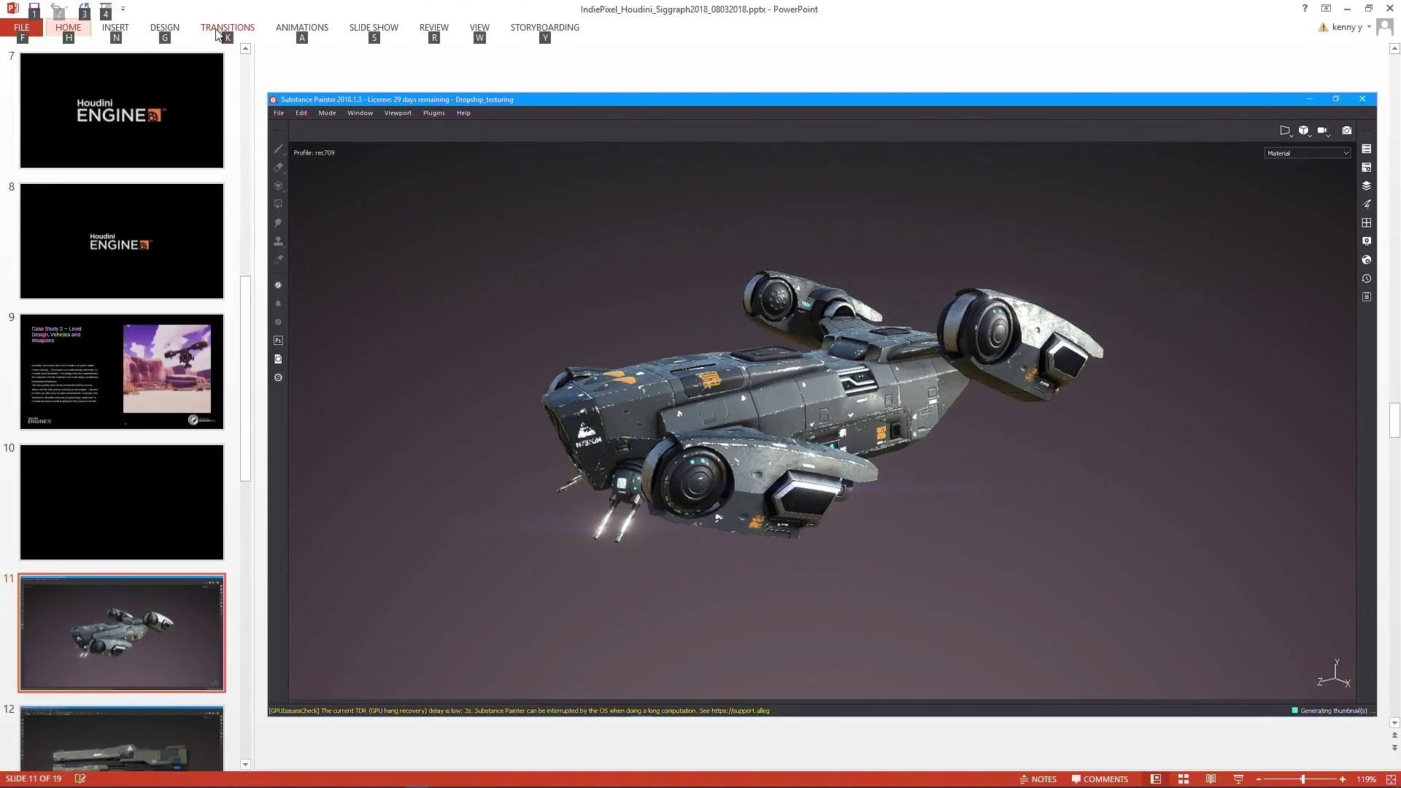
double_click(326, 13)
left_click_drag(362, 7, 405, 1)
left_click(386, 33)
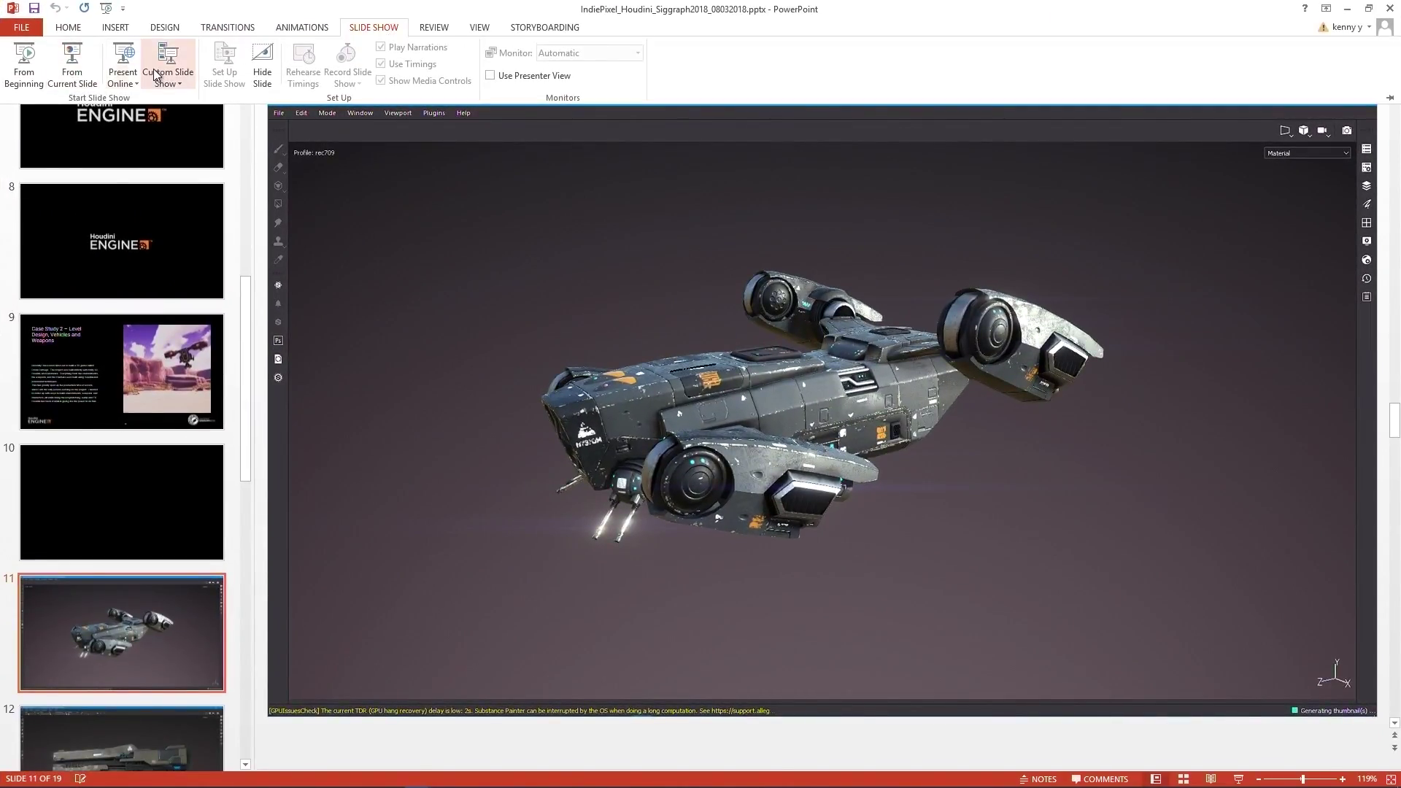
left_click(88, 66)
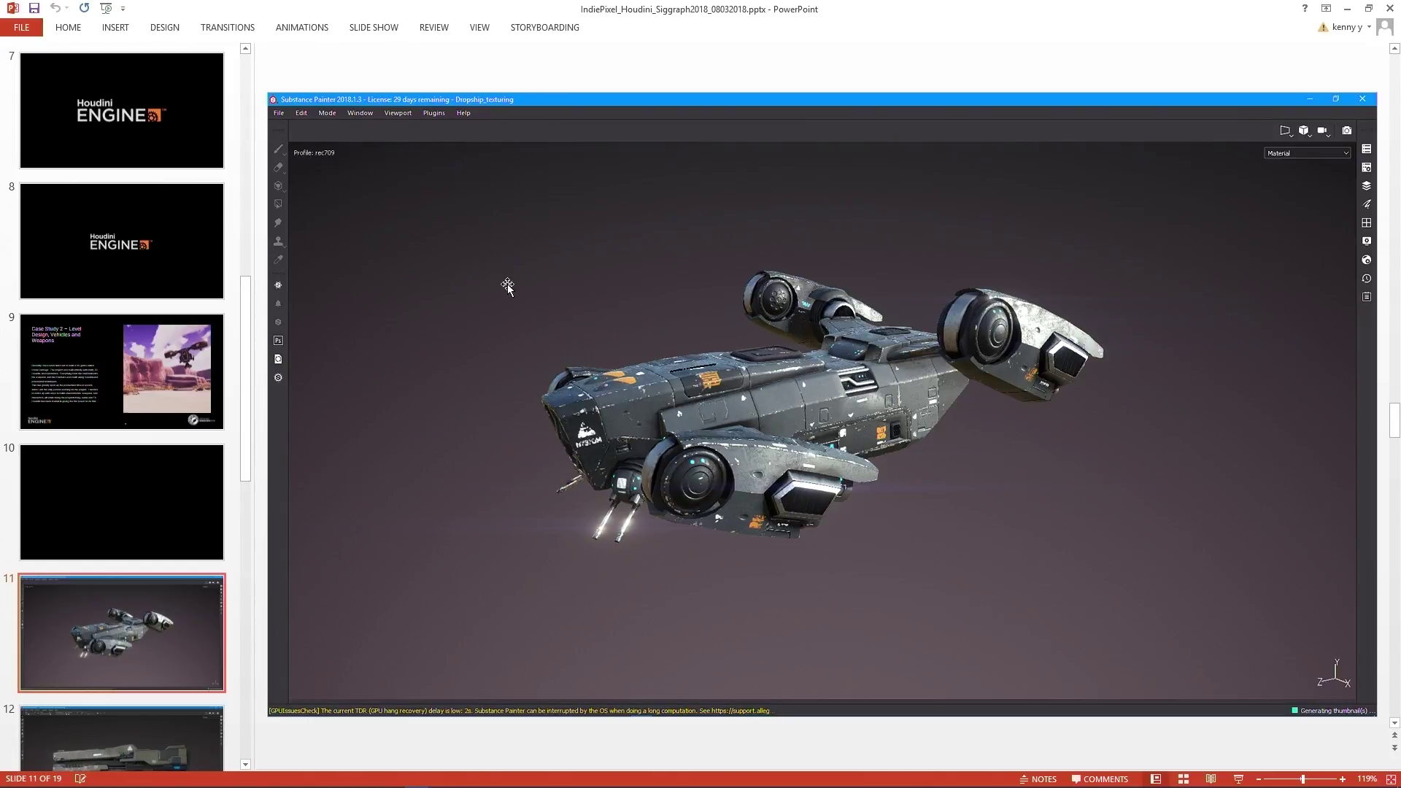
left_click(587, 467)
left_click(376, 27)
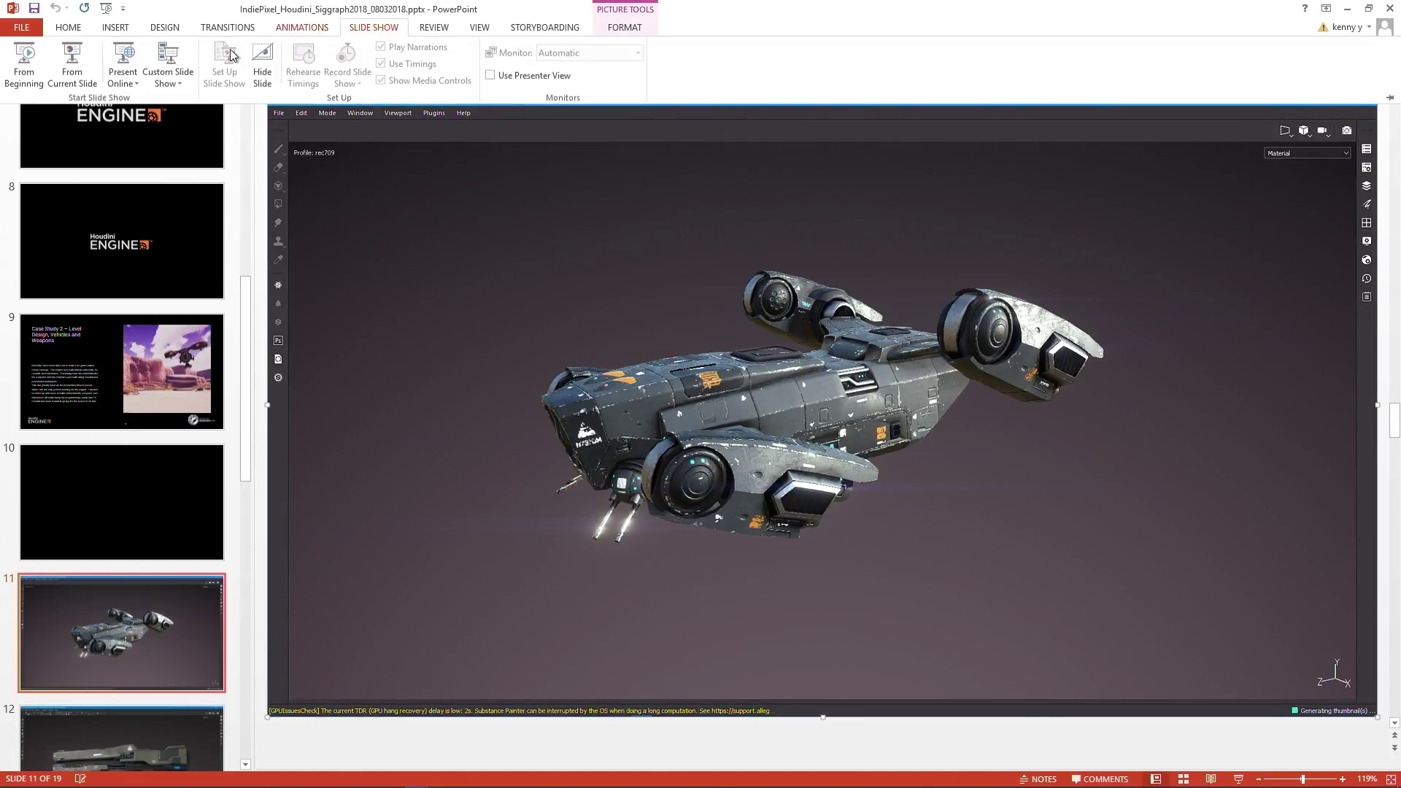
key("Escape")
left_click(151, 577)
scroll(153, 572, "down", 4)
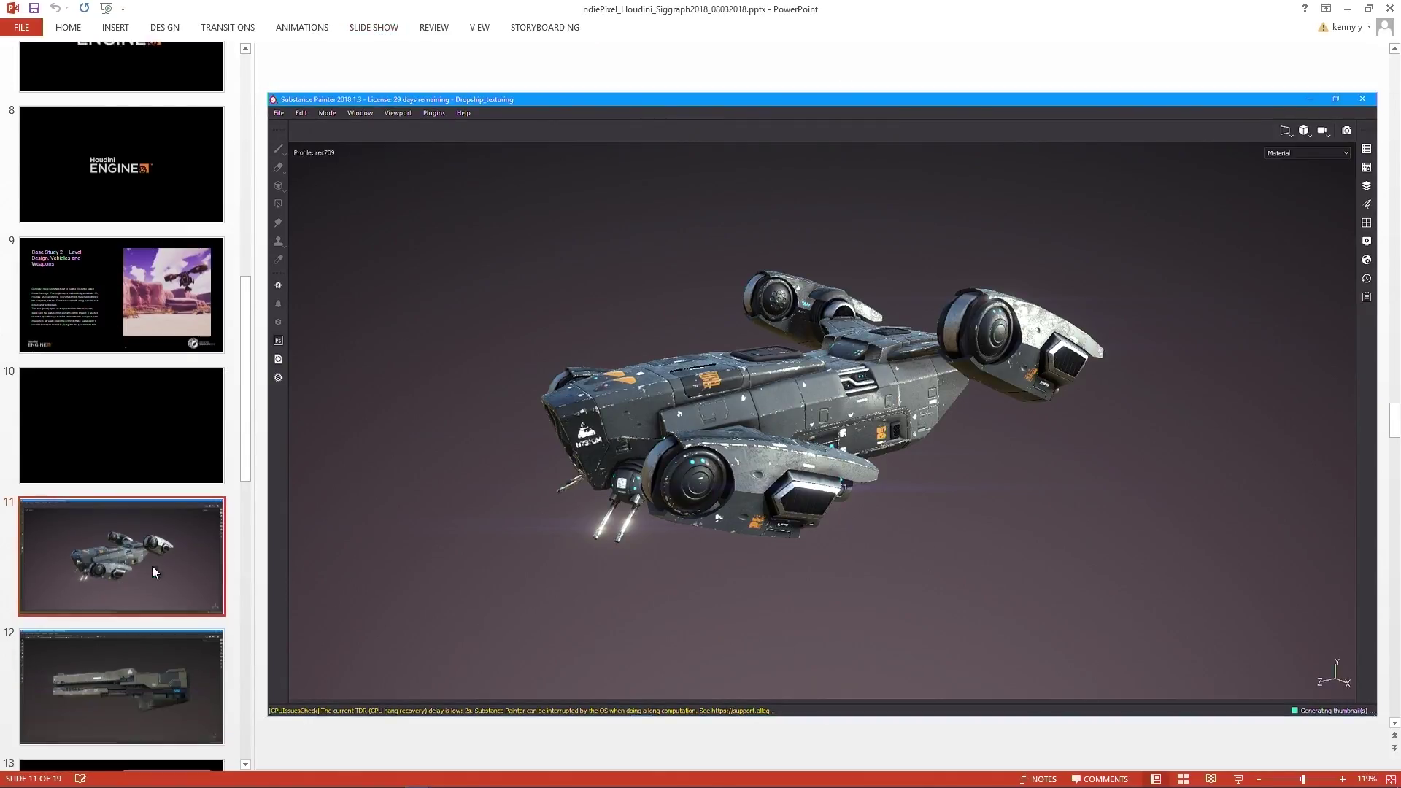
scroll(171, 582, "up", 1)
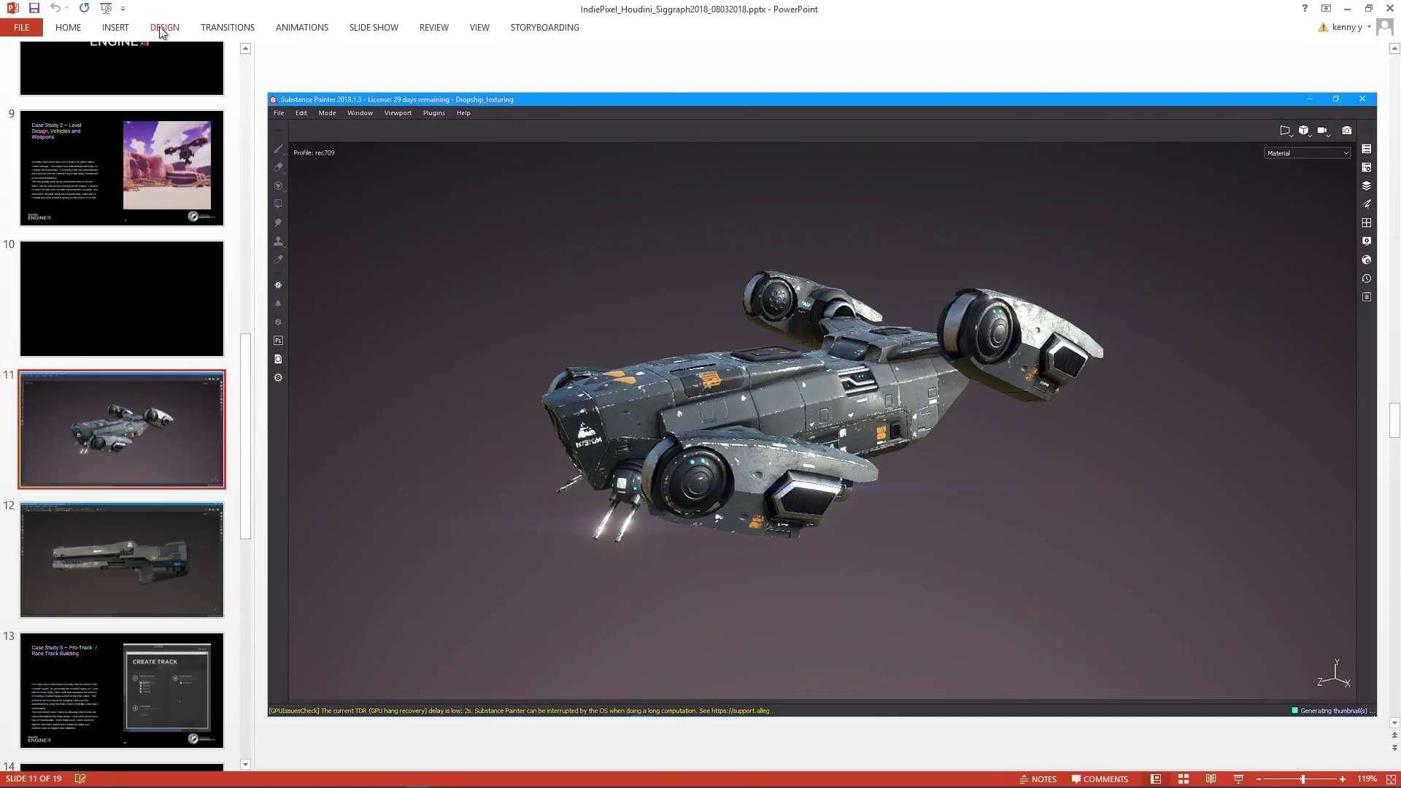